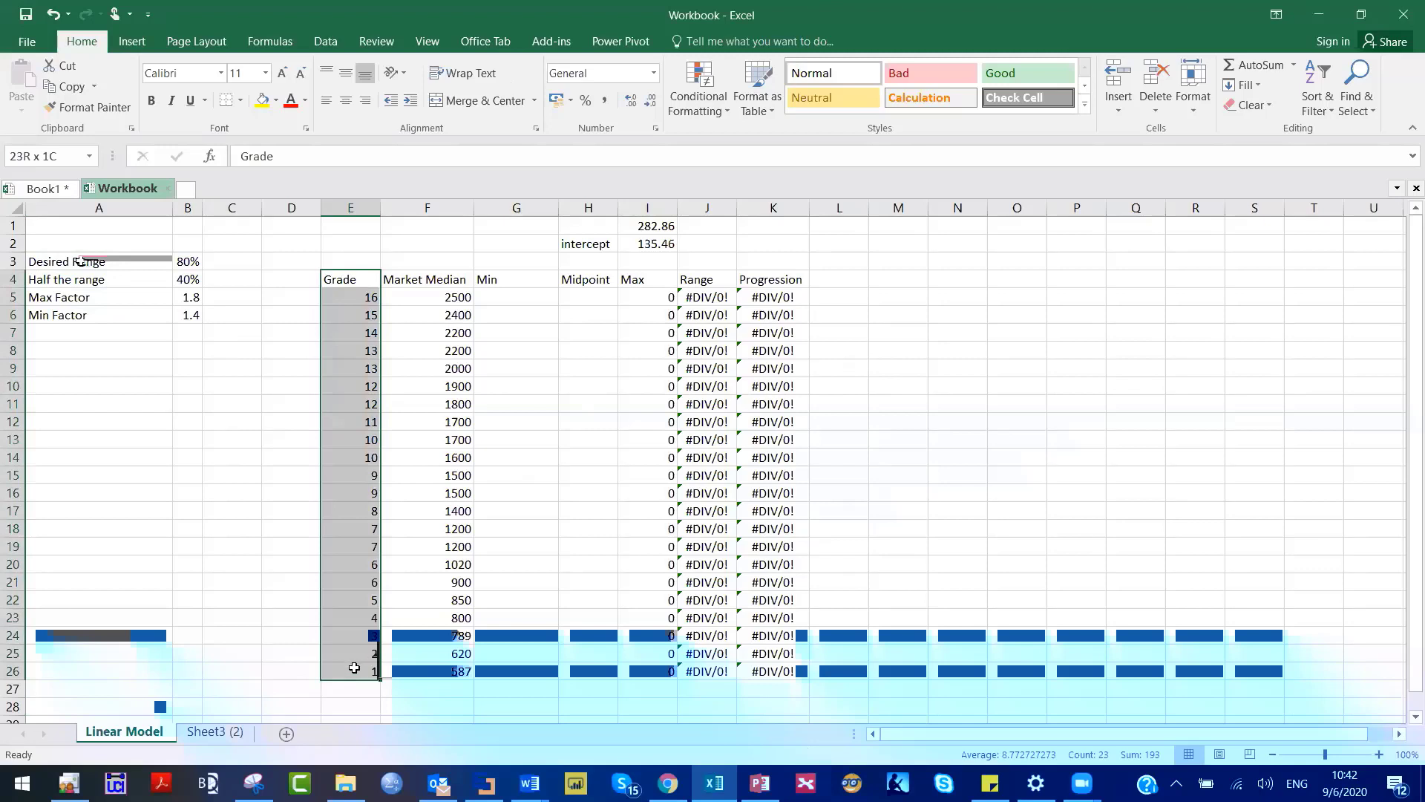
Examine the Grade and Market Median columns from row 4 to row 26.
left_click_drag(354, 668, 353, 669)
left_click(446, 282)
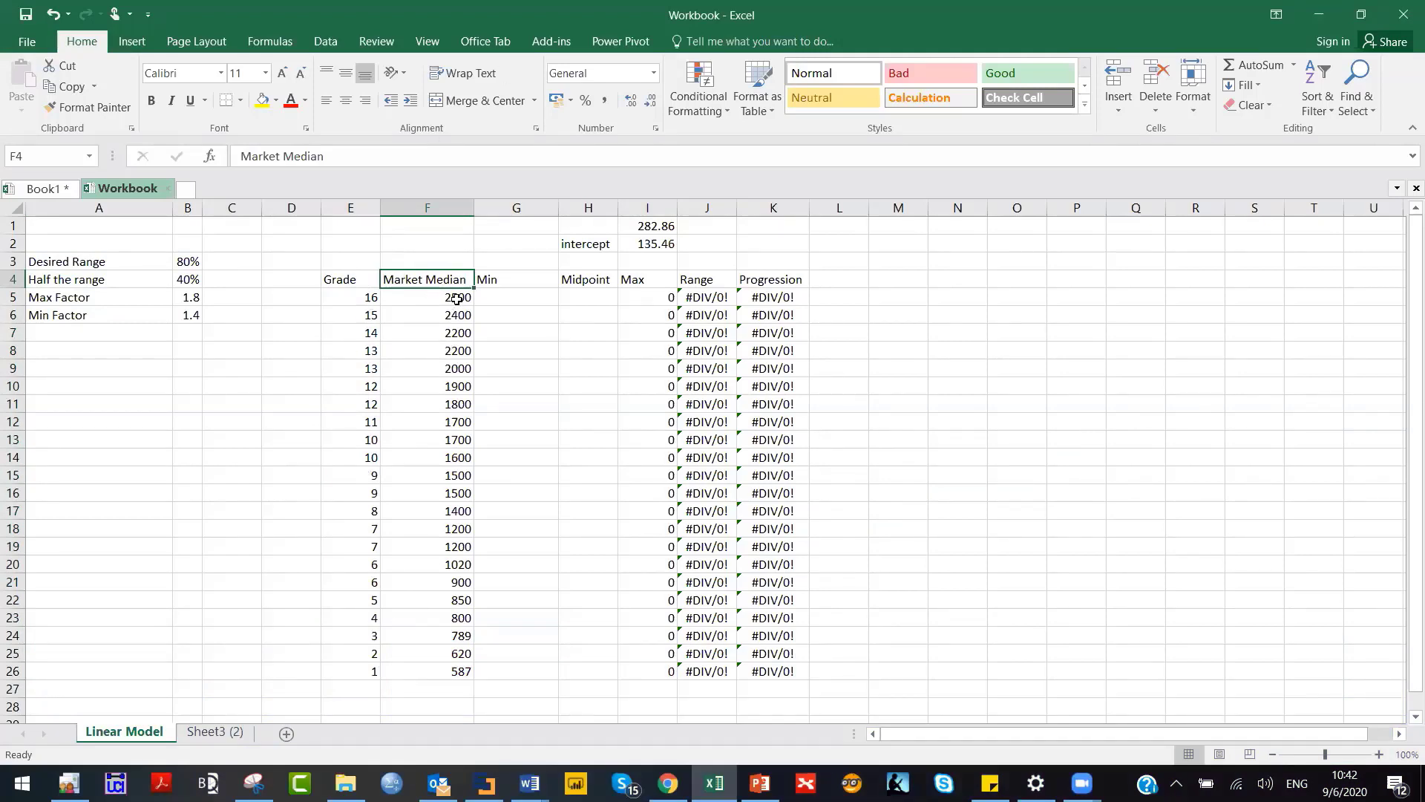
left_click(462, 299)
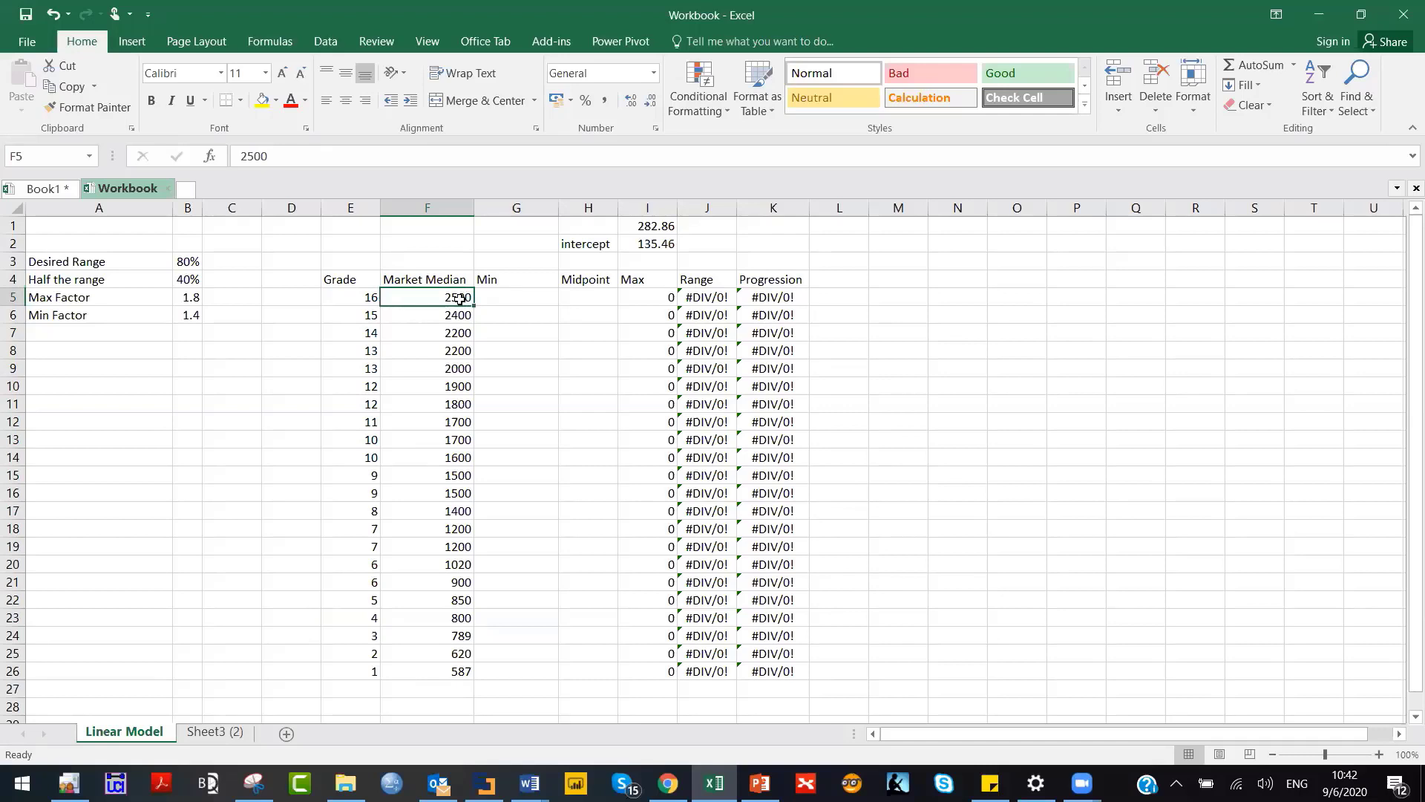
left_click_drag(460, 298, 460, 671)
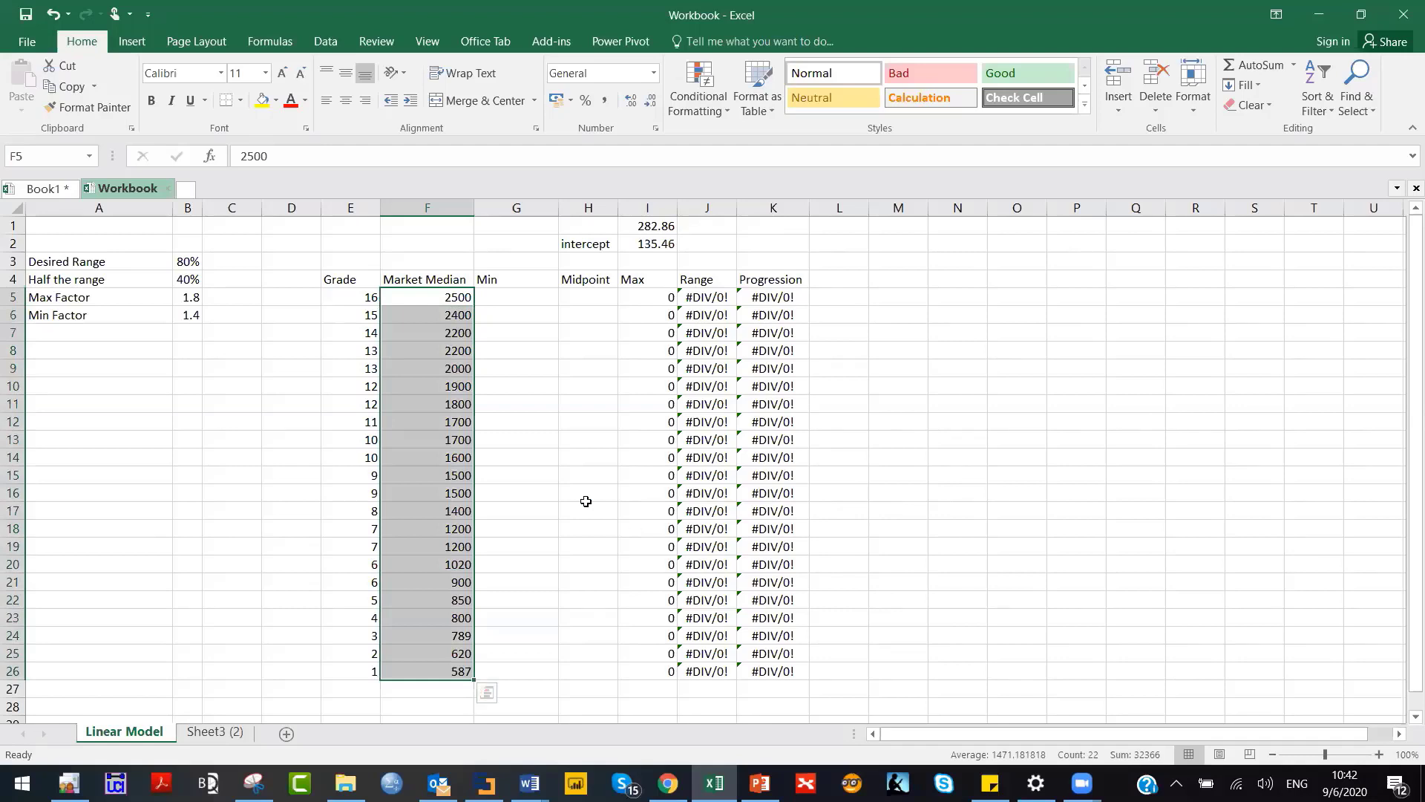
left_click_drag(350, 287, 460, 671)
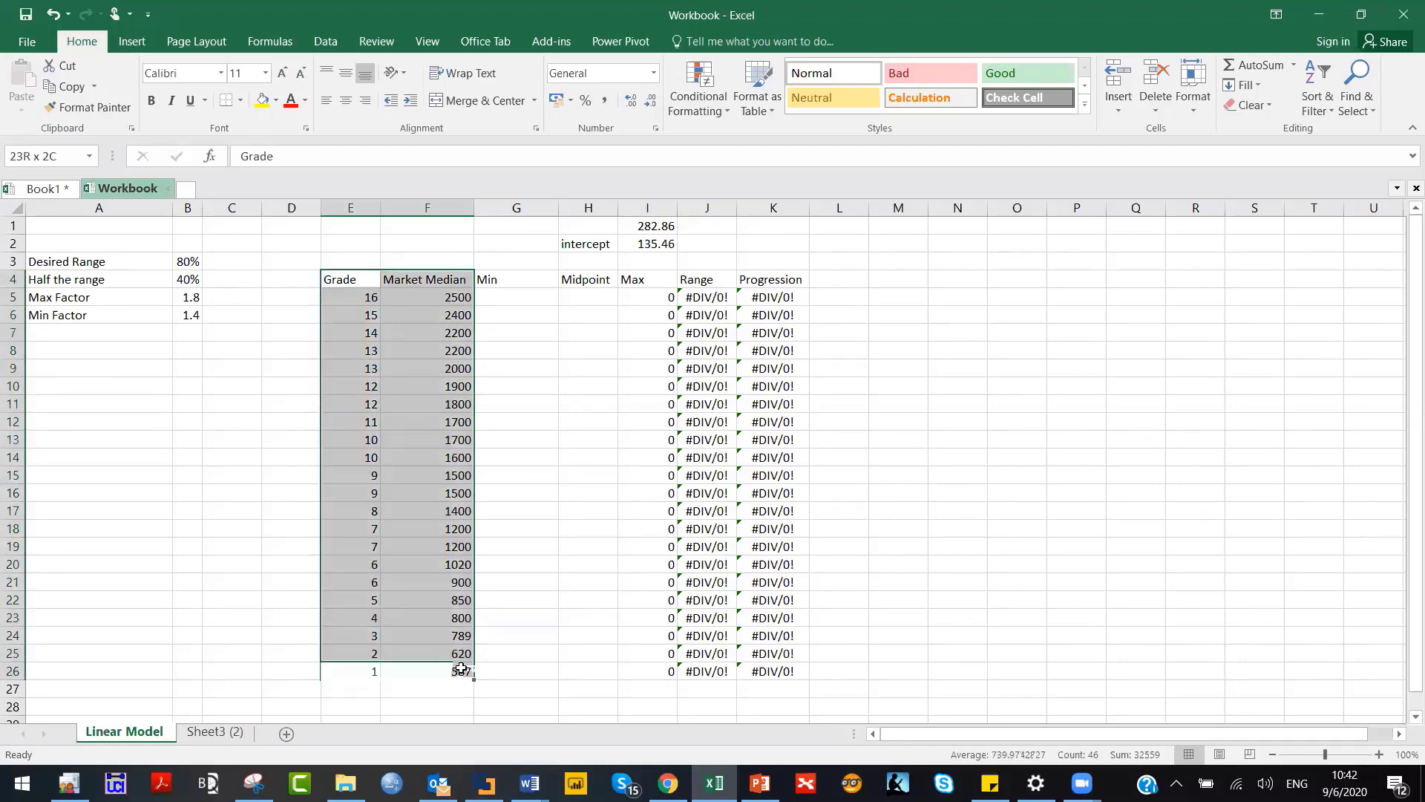
left_click_drag(466, 669, 466, 669)
left_click_drag(366, 281, 360, 620)
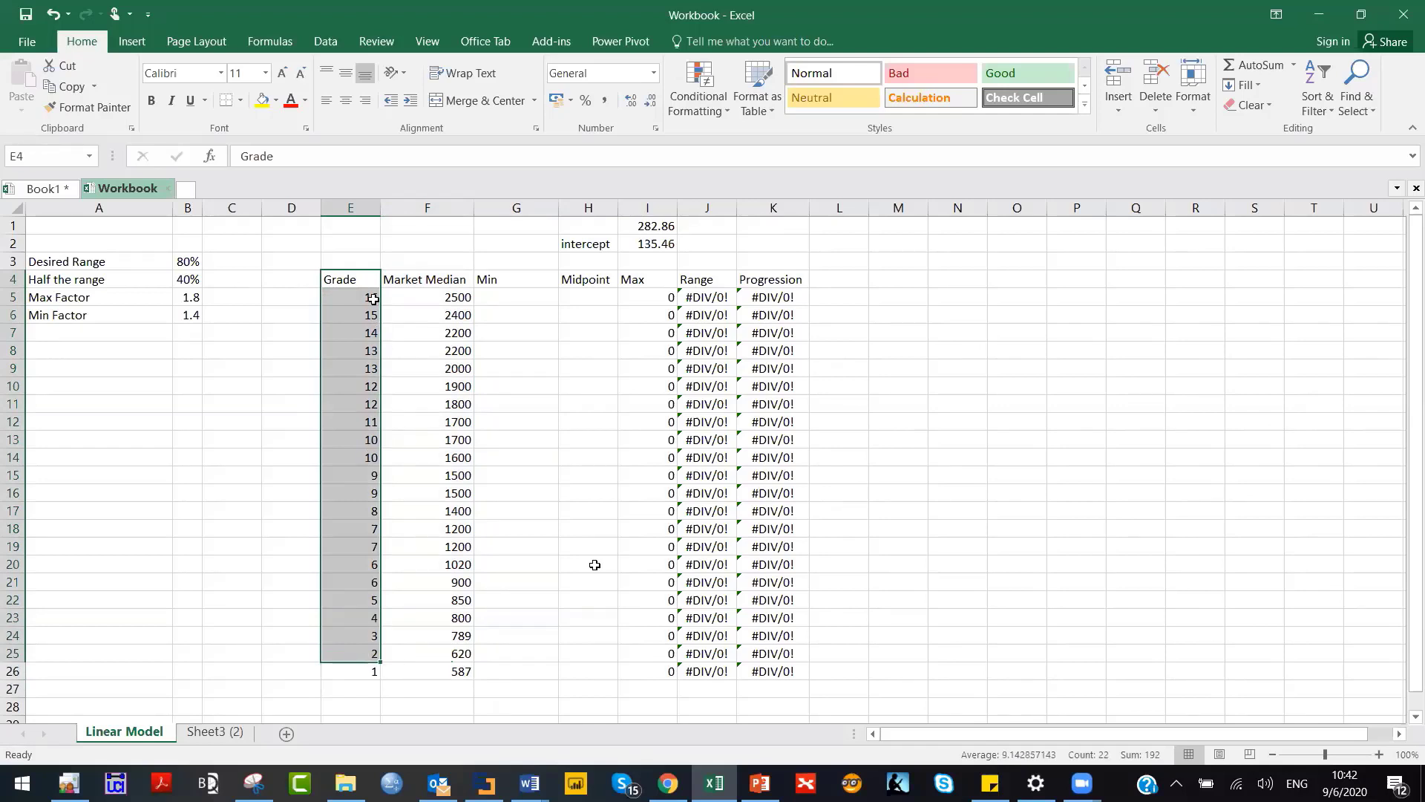
left_click(467, 302)
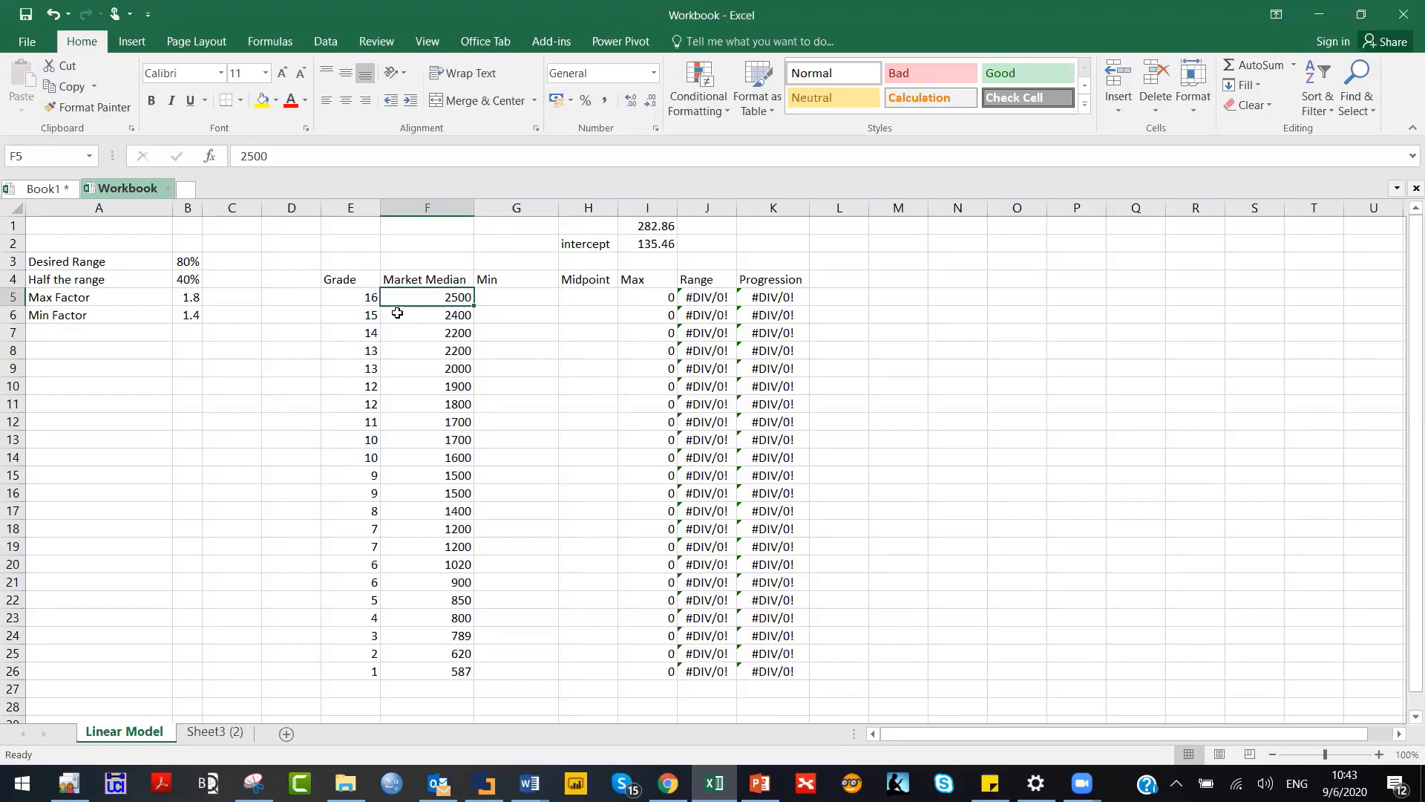
left_click_drag(363, 284, 372, 655)
left_click_drag(441, 282, 446, 668)
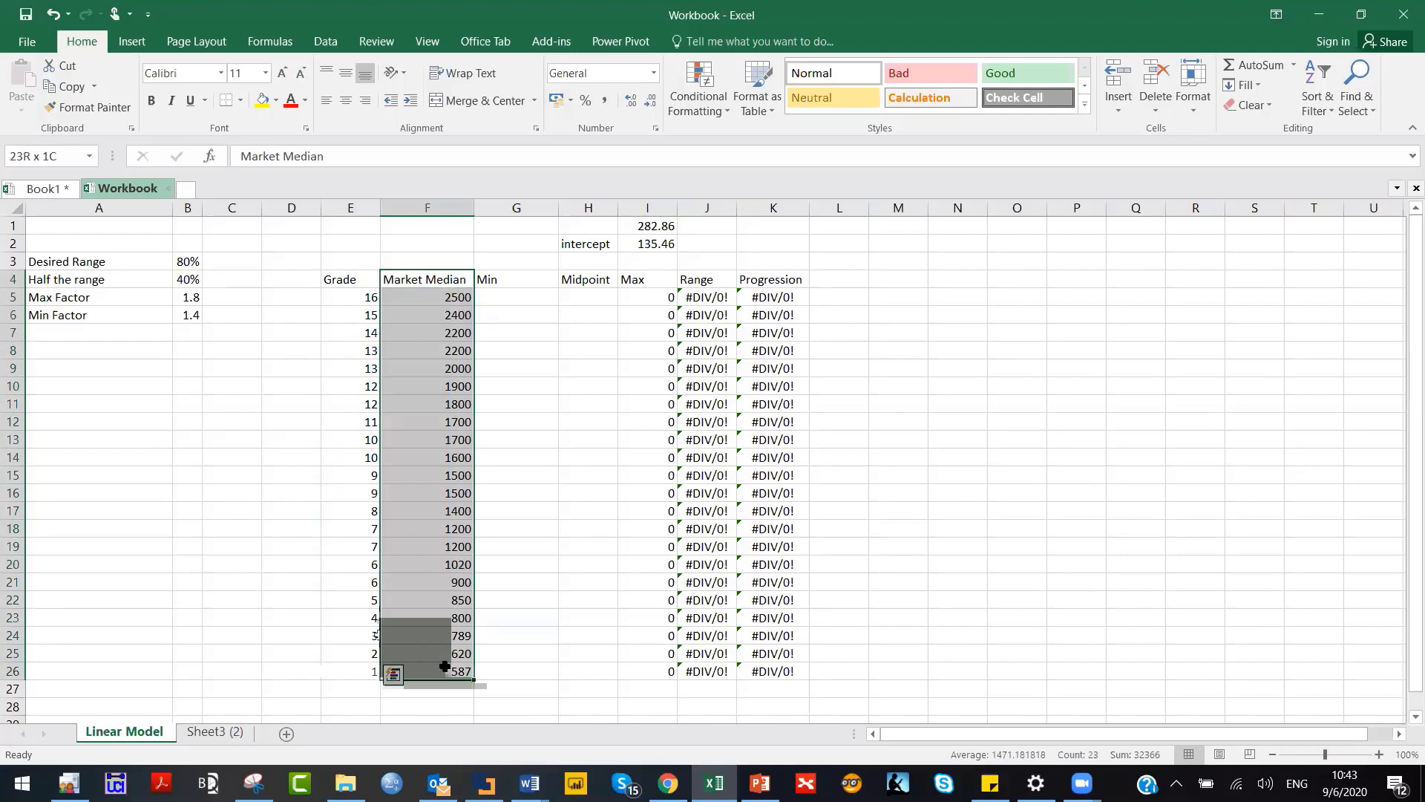
left_click(437, 282)
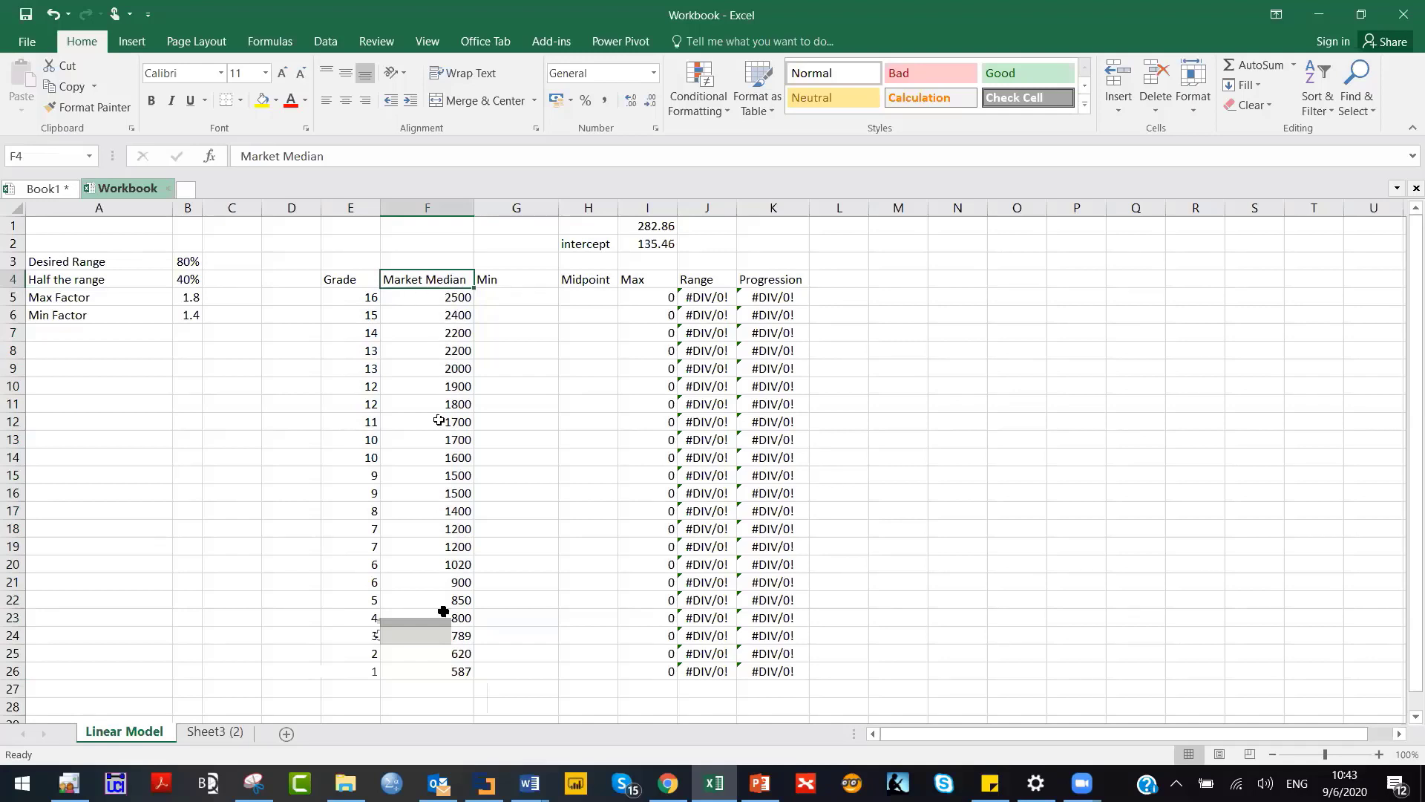
Insert a markers-only scatter chart from Grade and Market Median in E4:F26 and move it up beside the Max column.
left_click_drag(341, 279, 444, 677)
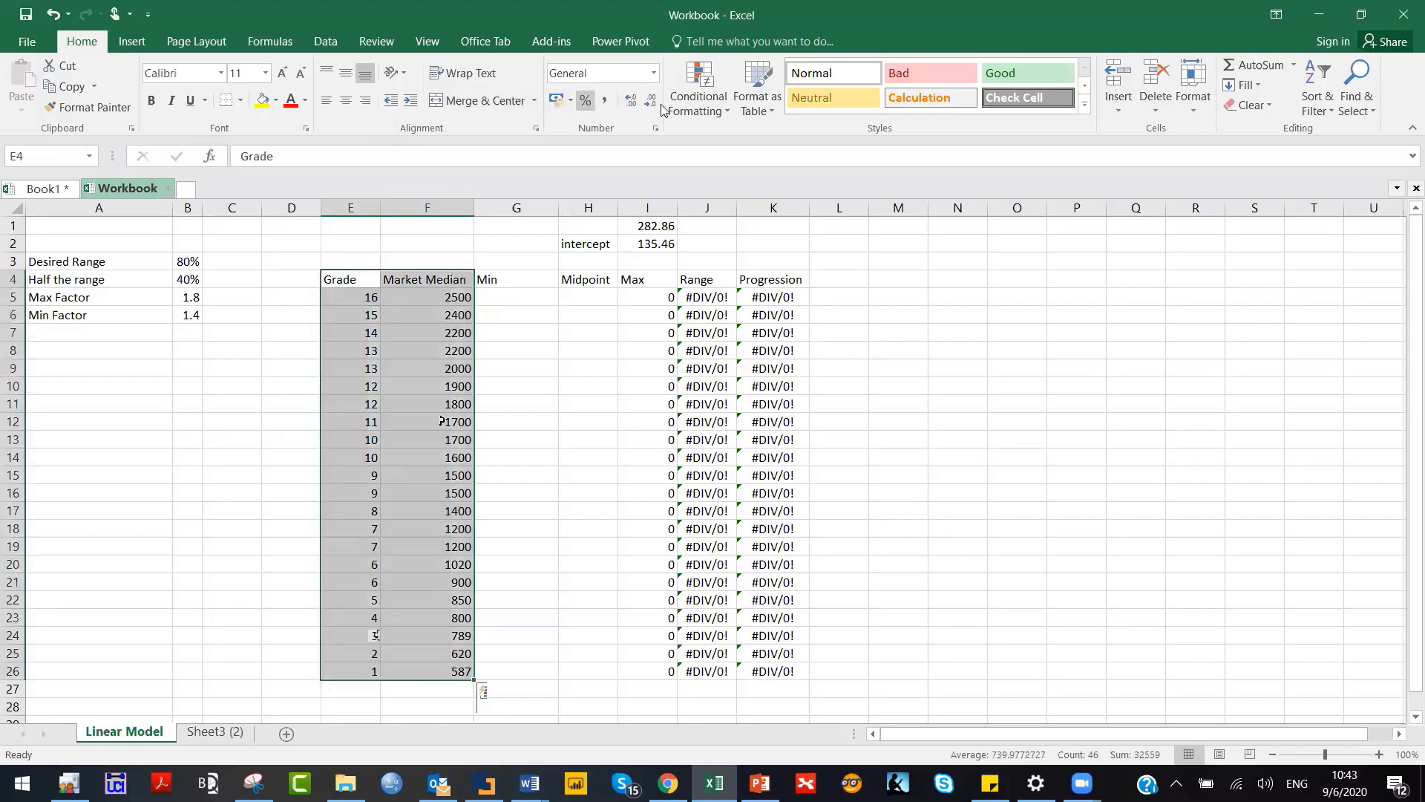
left_click(132, 41)
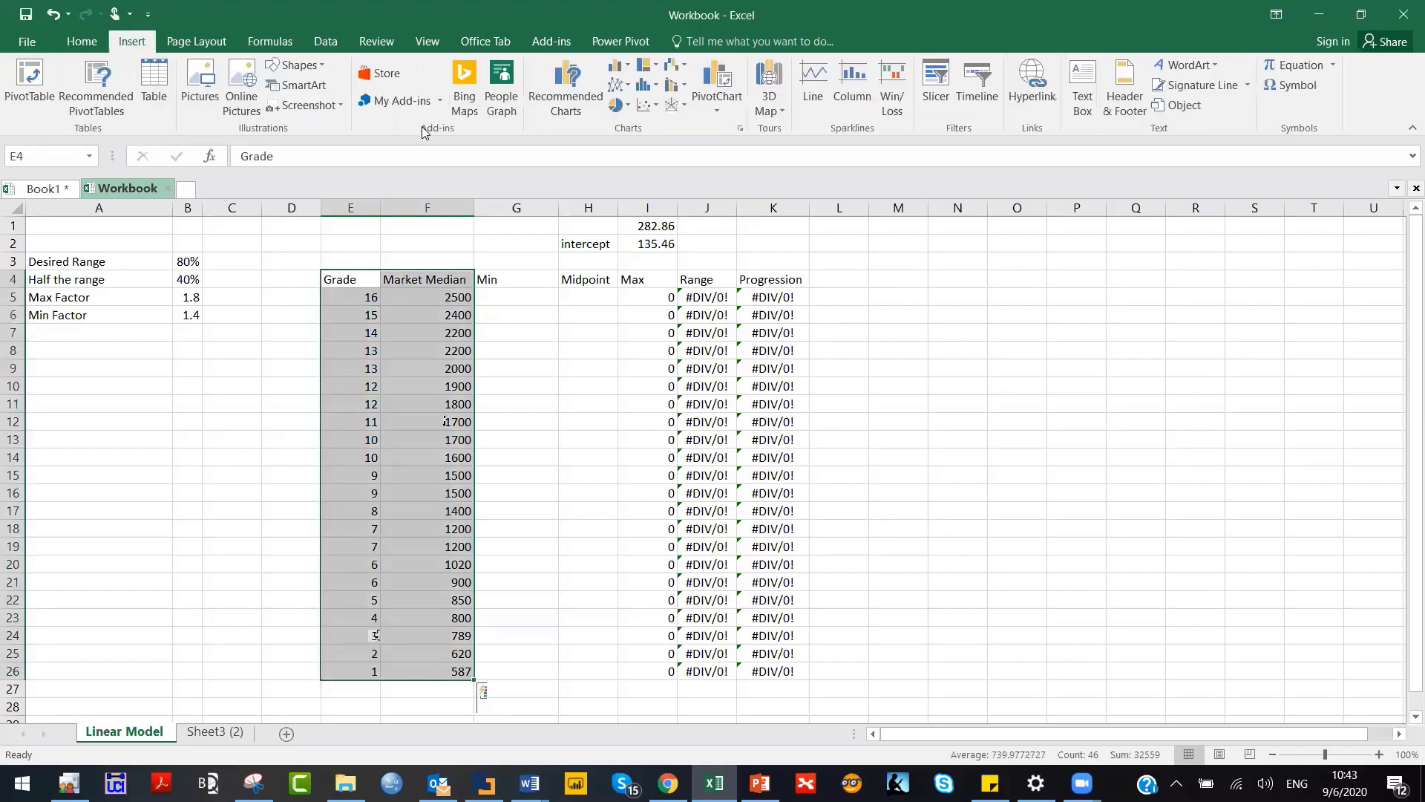
left_click(643, 104)
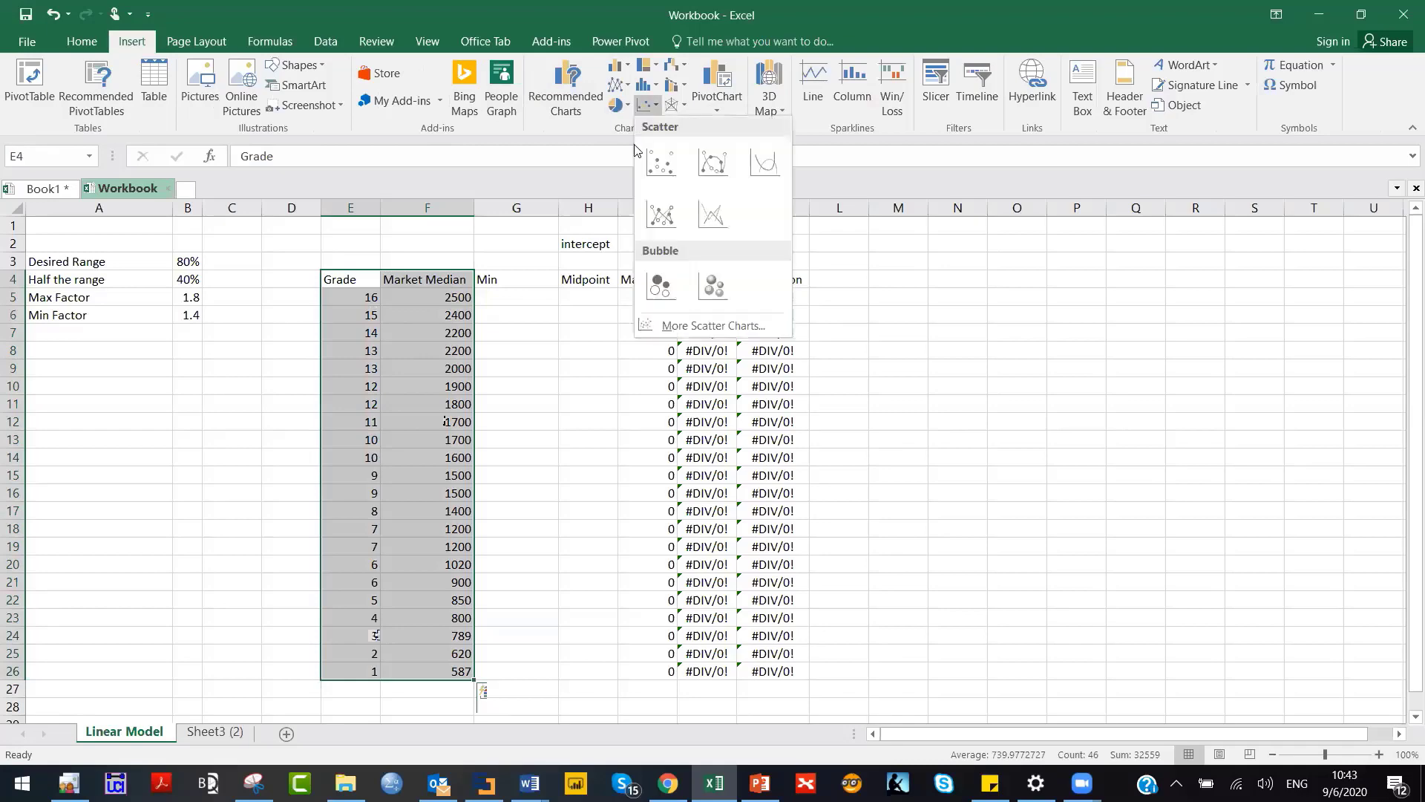
left_click(663, 168)
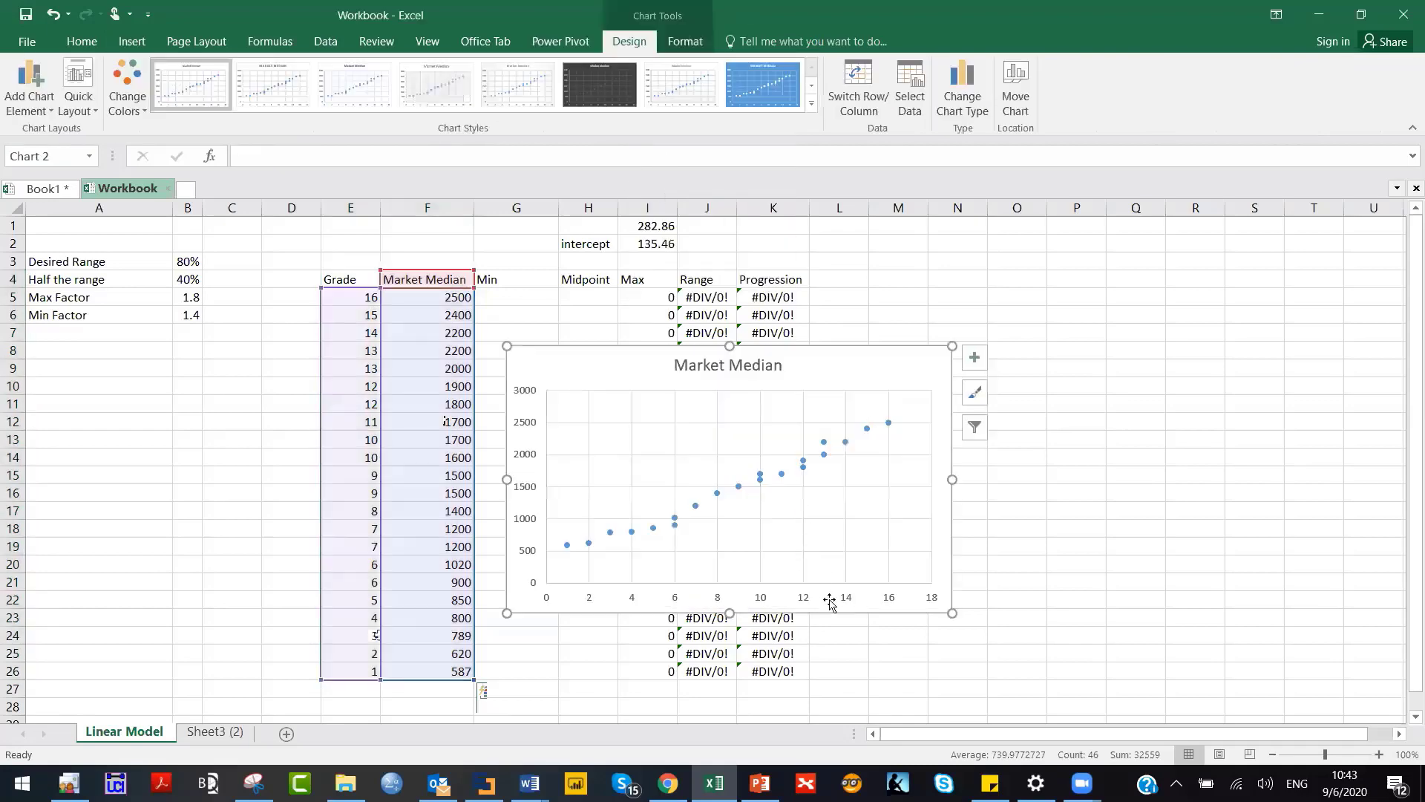
left_click_drag(830, 608, 1070, 493)
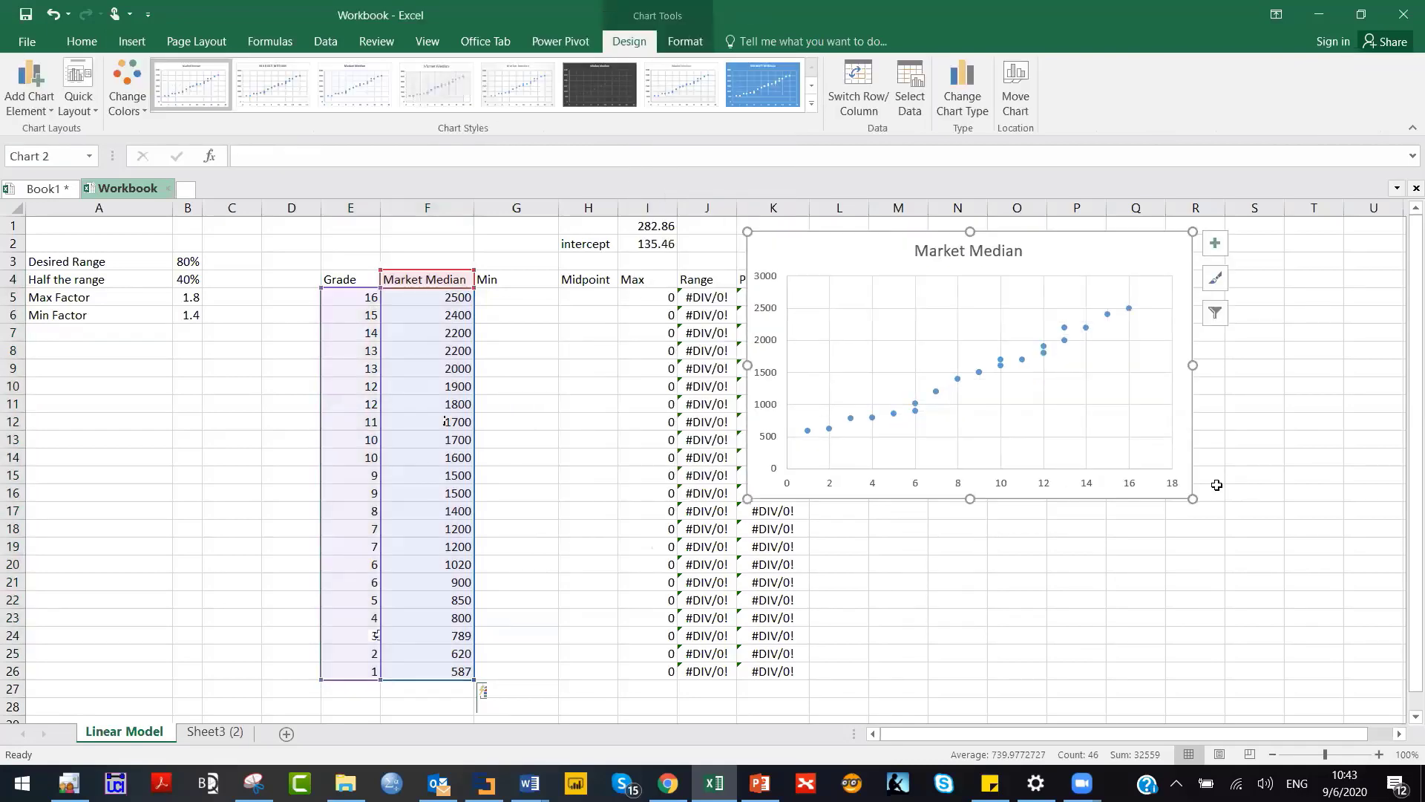
left_click(1170, 488)
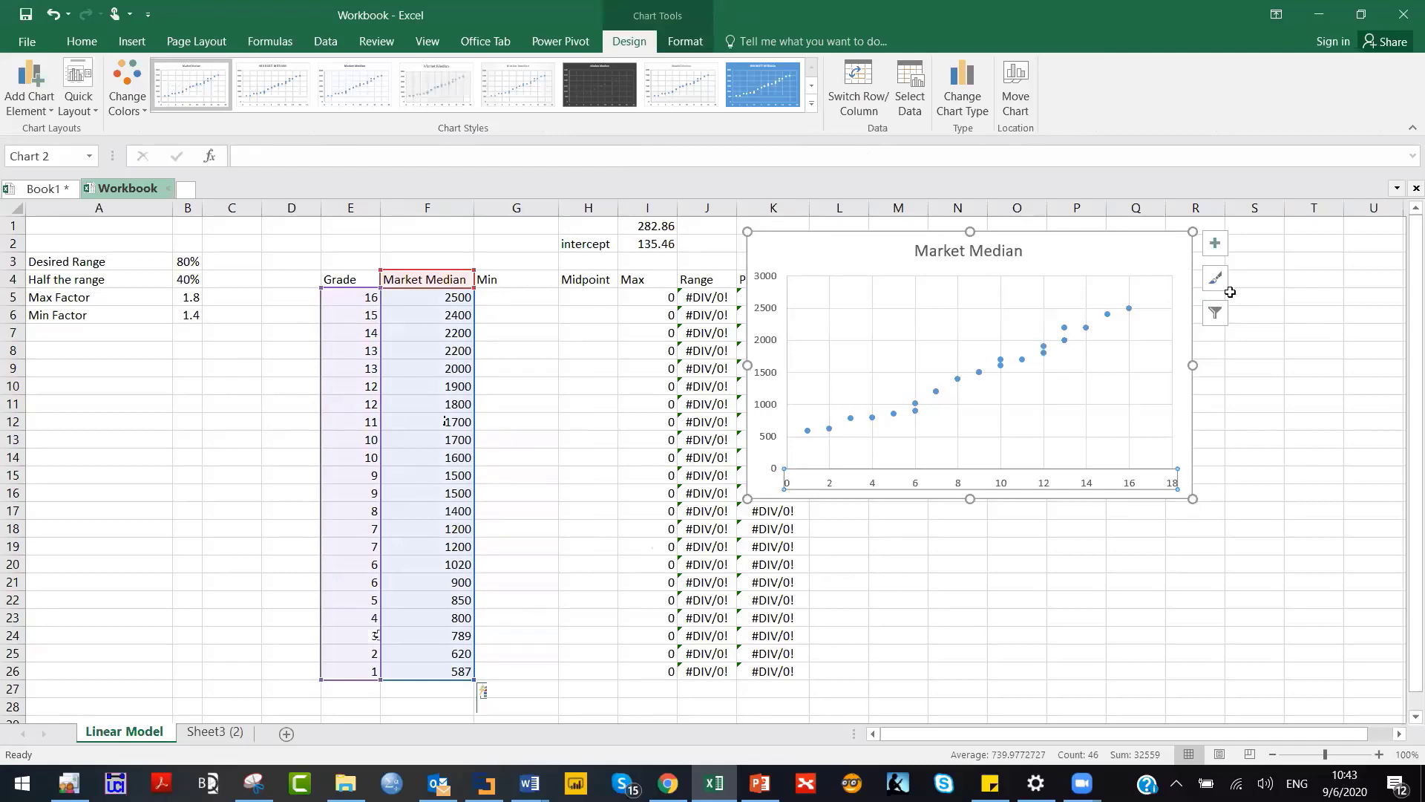
left_click(1264, 283)
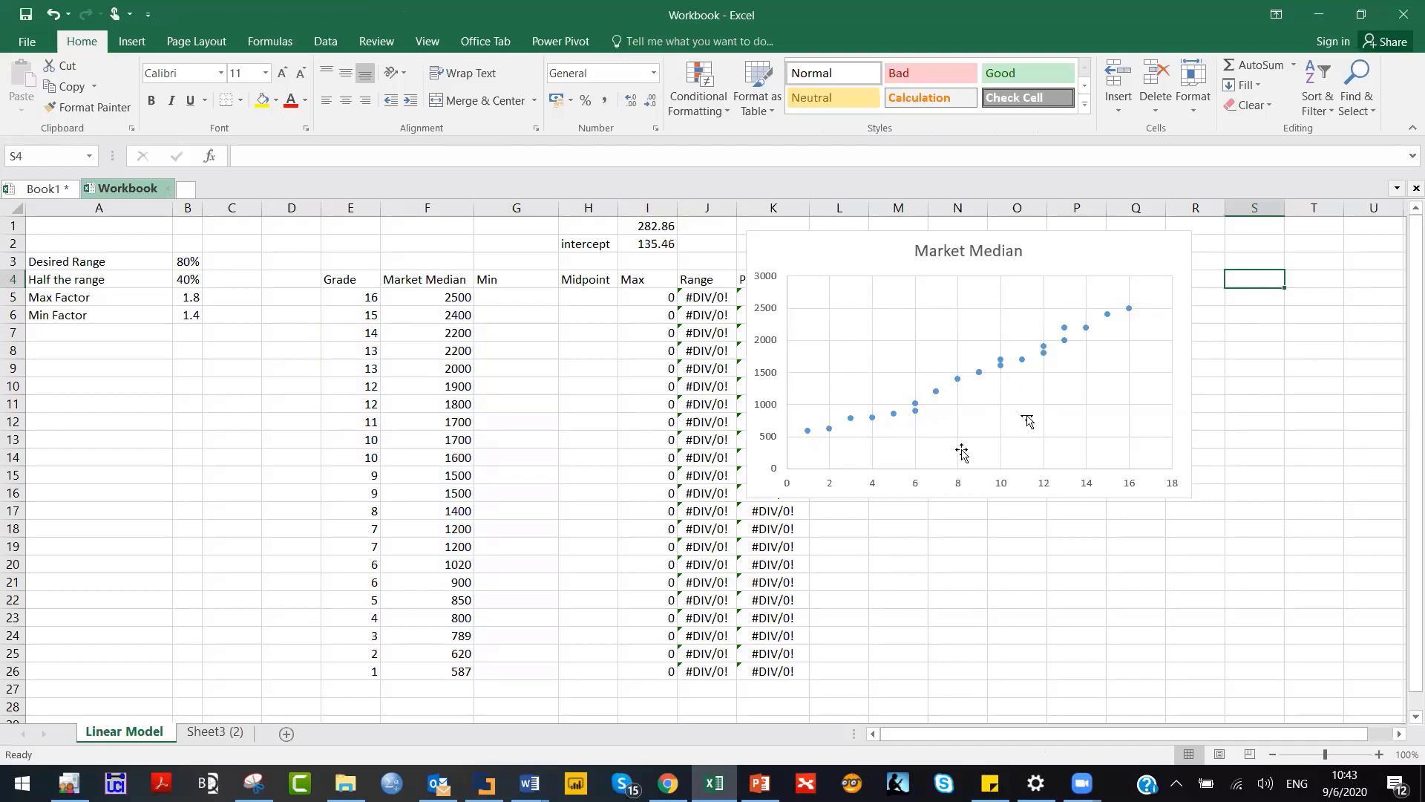
Add a linear trendline to the Market Median series and display its equation on the chart.
left_click(1046, 348)
right_click(1046, 348)
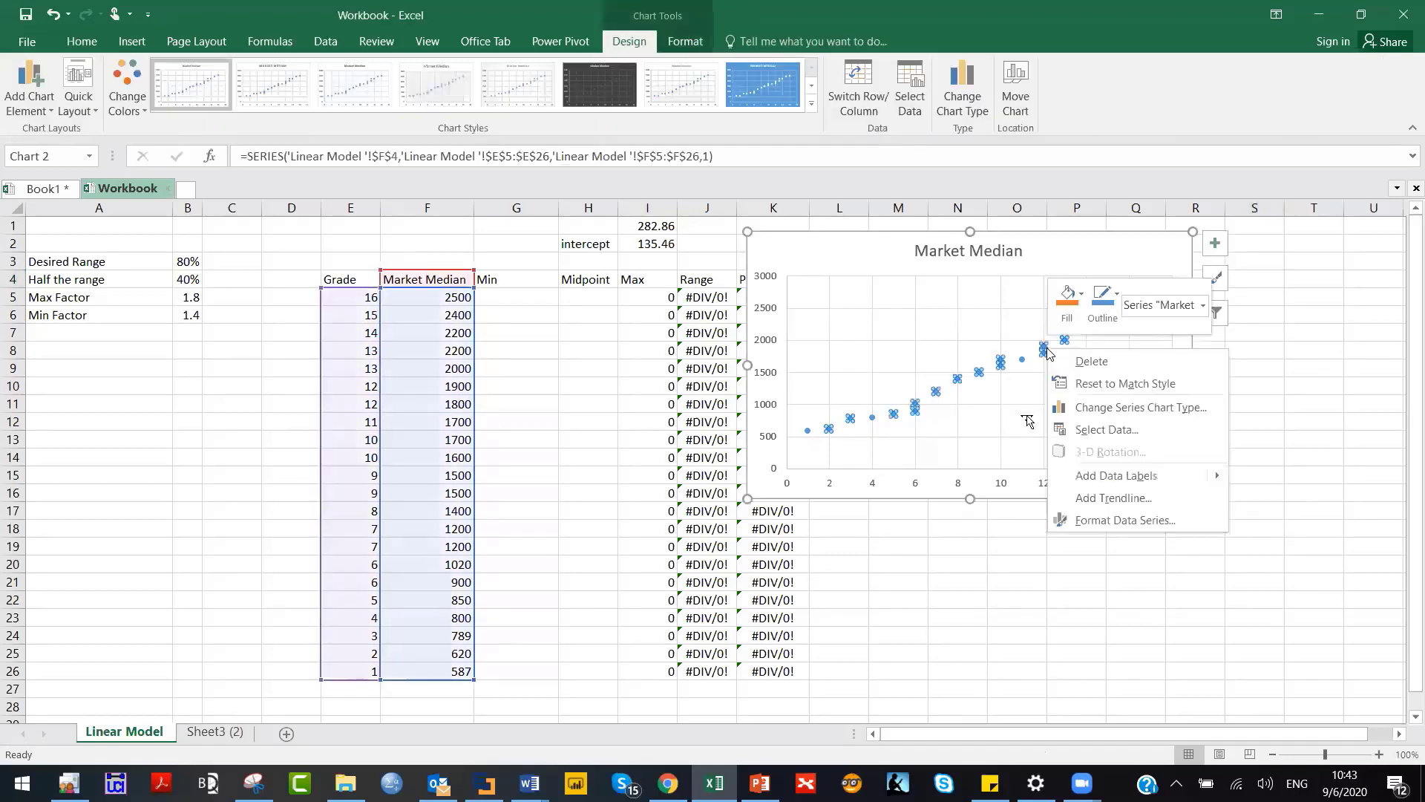
left_click(1126, 504)
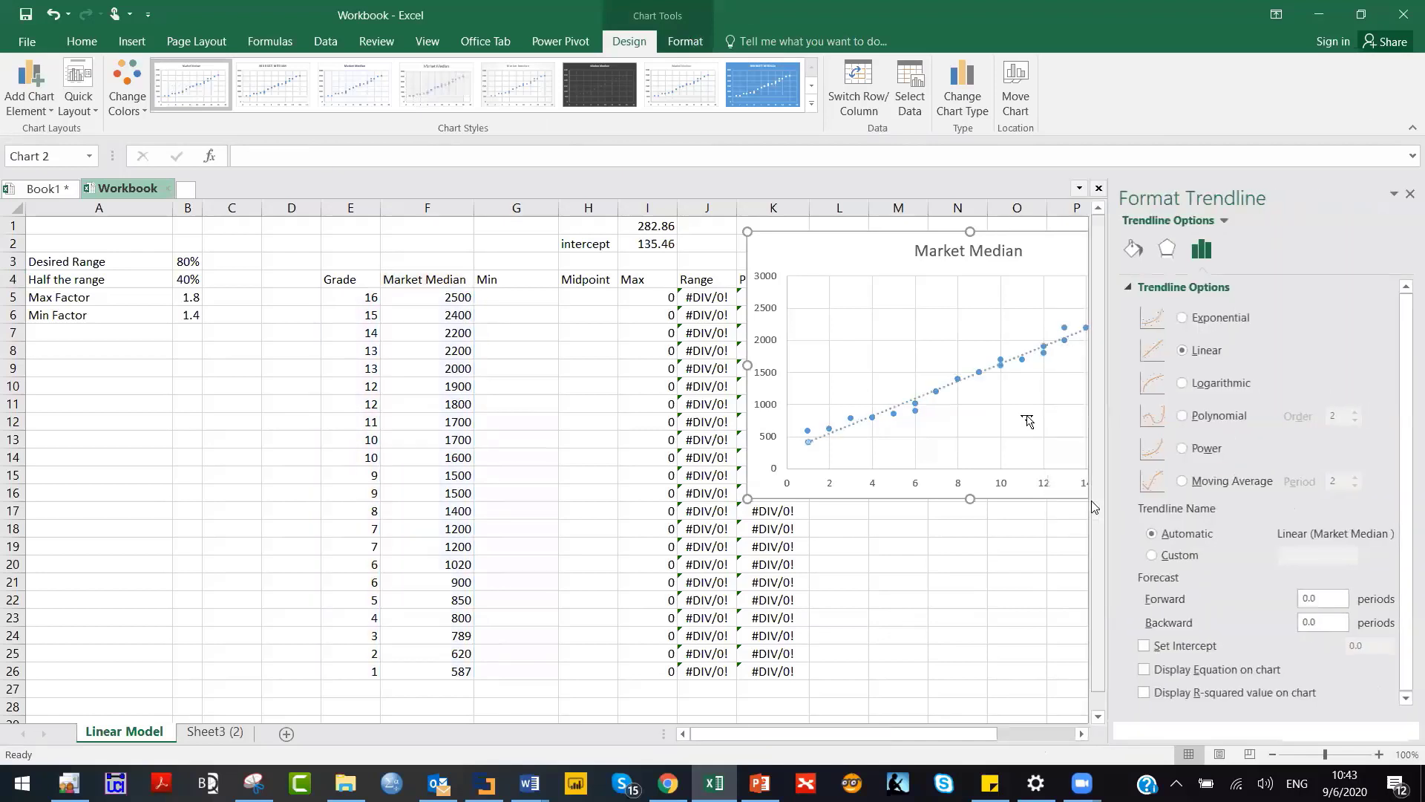
left_click(1145, 669)
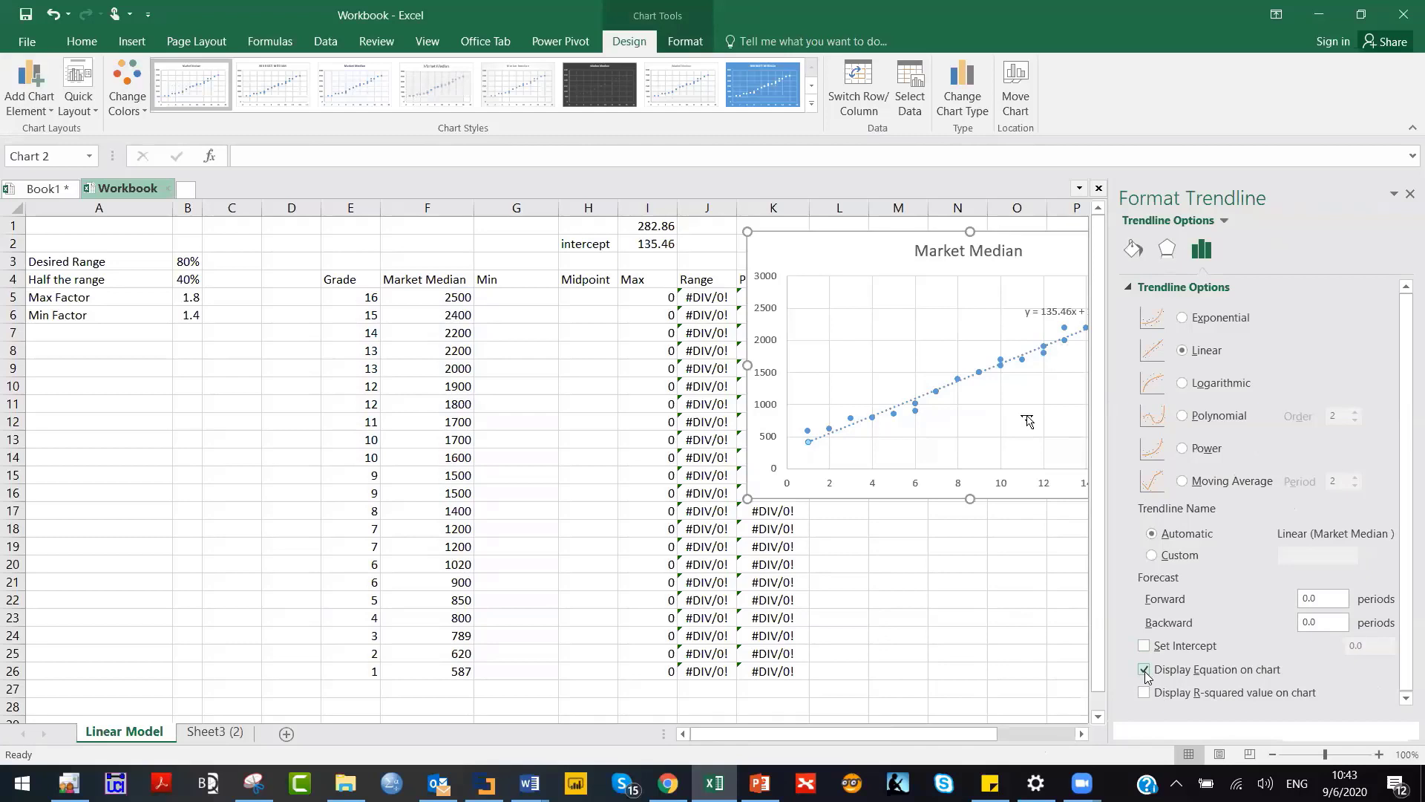
left_click(1411, 194)
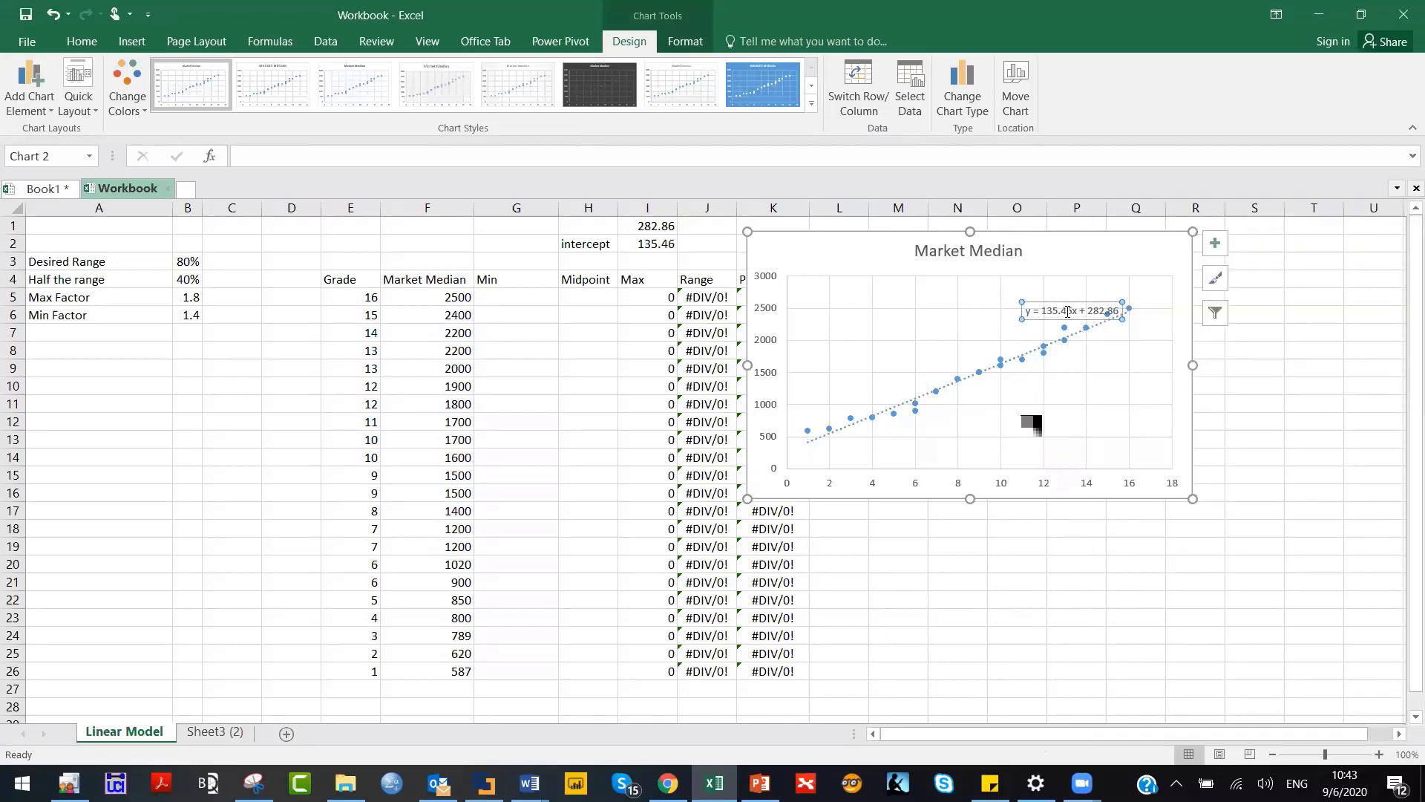
Move the trendline equation label clear of the data points and enlarge its font by four size increments.
left_click_drag(1068, 318, 982, 316)
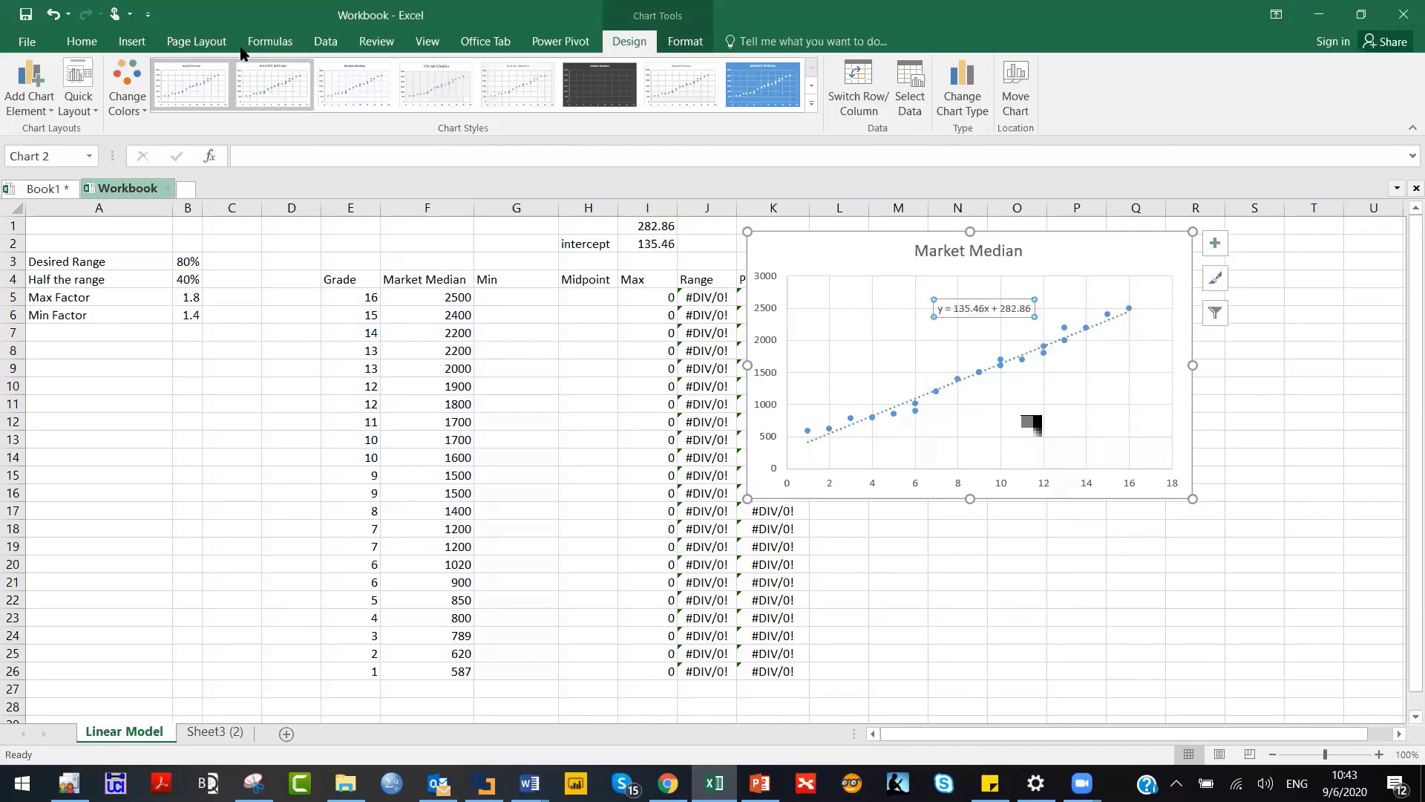
left_click(83, 41)
left_click(282, 73)
left_click(282, 73)
left_click(281, 72)
left_click(282, 73)
left_click(1012, 635)
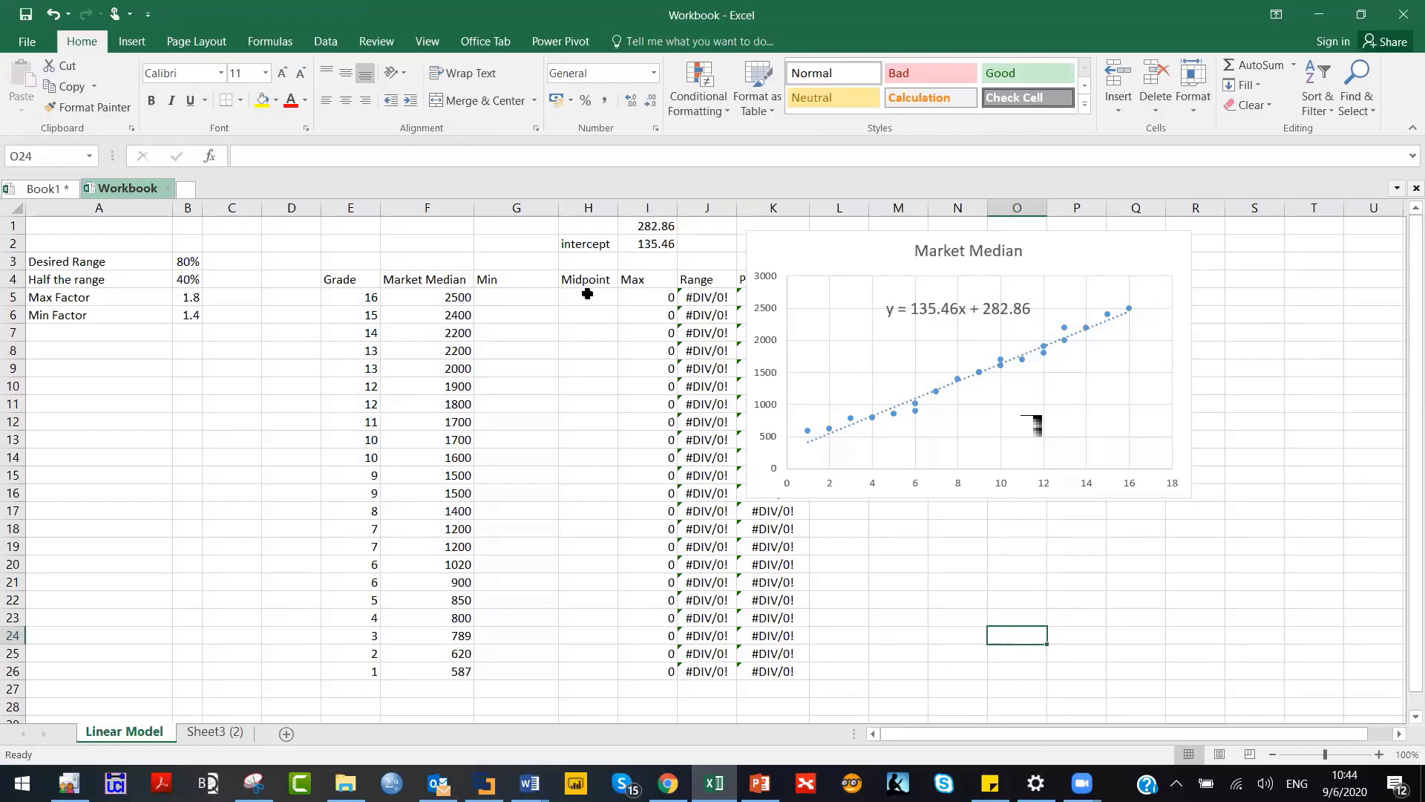
Enter the formula =I2*E5+I1 in cell H5 to calculate the Midpoint for grade 16.
left_click_drag(460, 671, 460, 301)
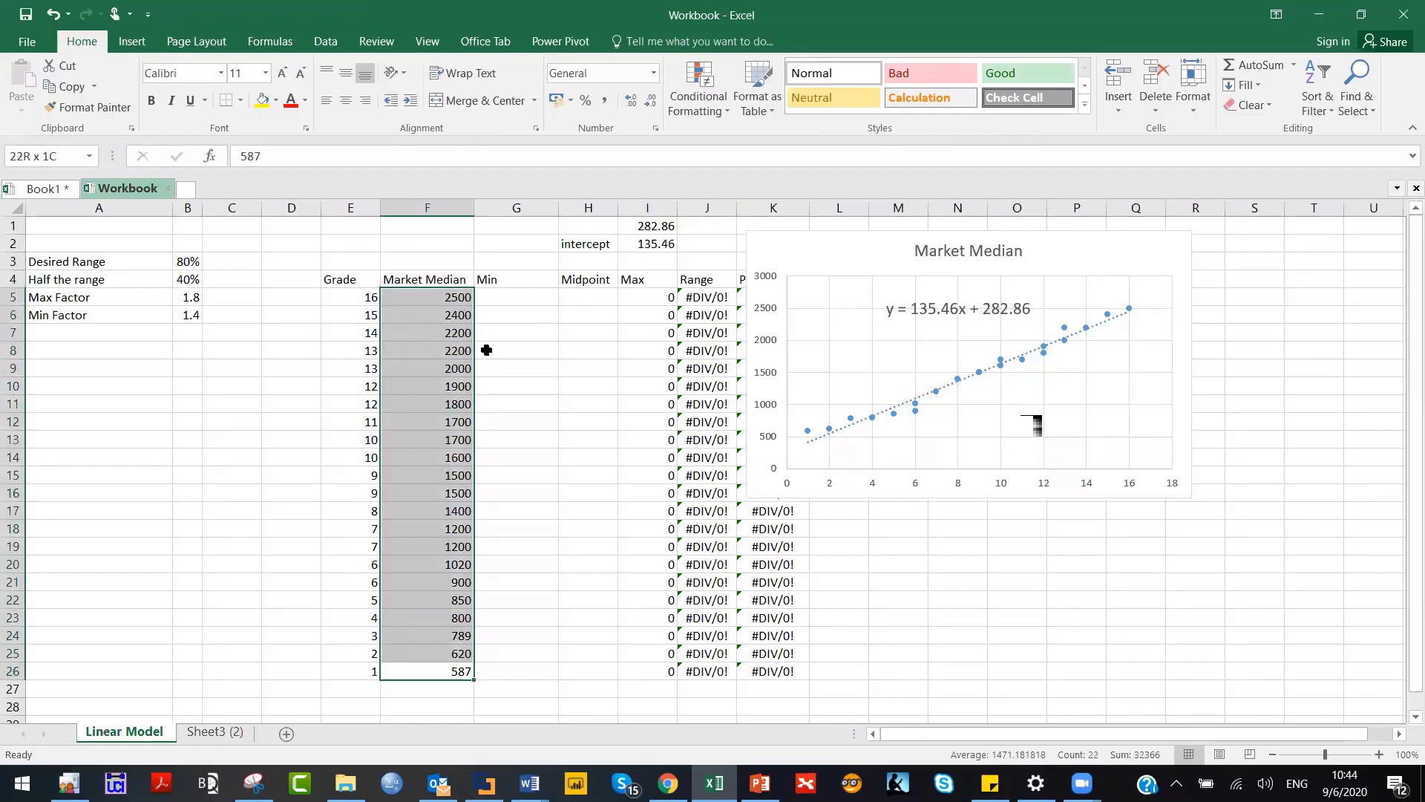
left_click(601, 550)
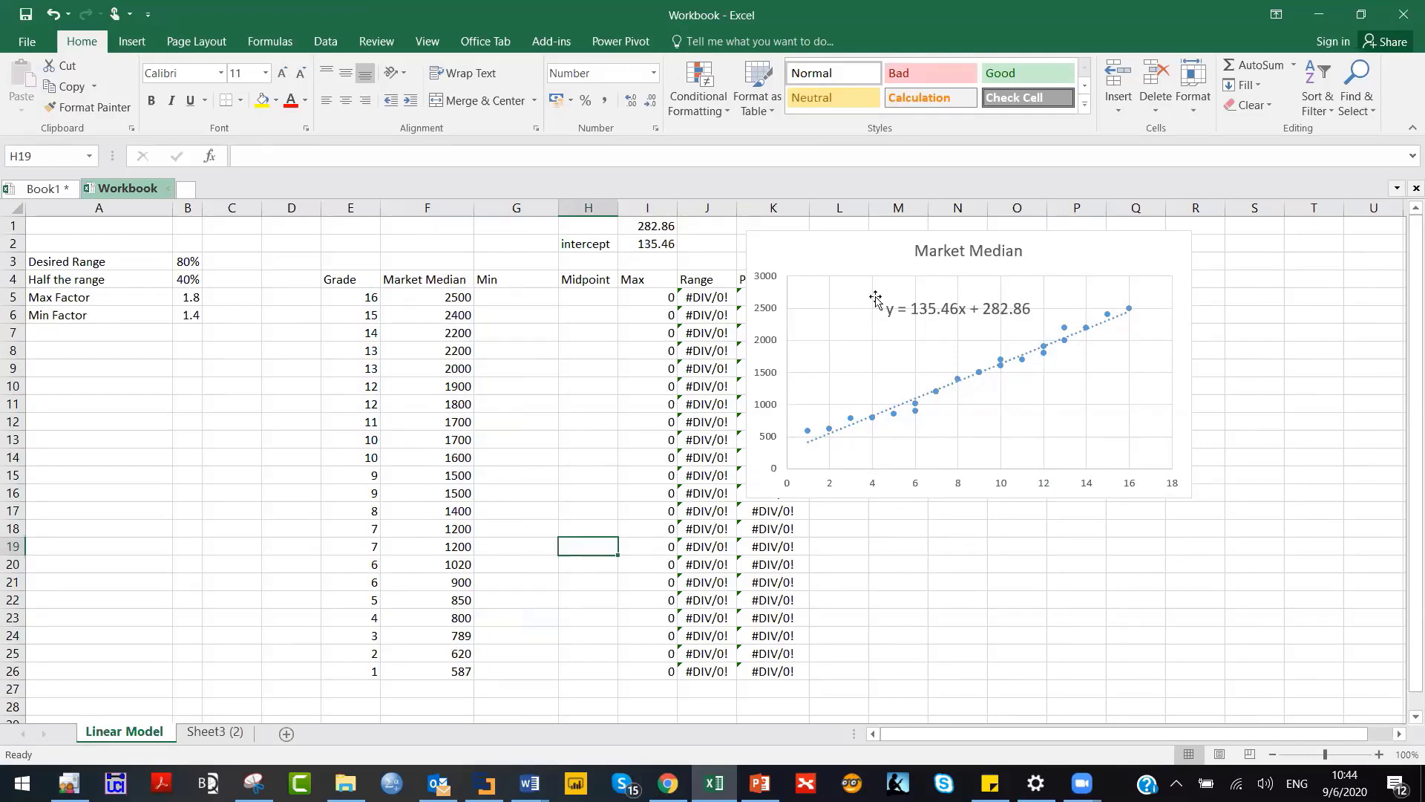
left_click(590, 300)
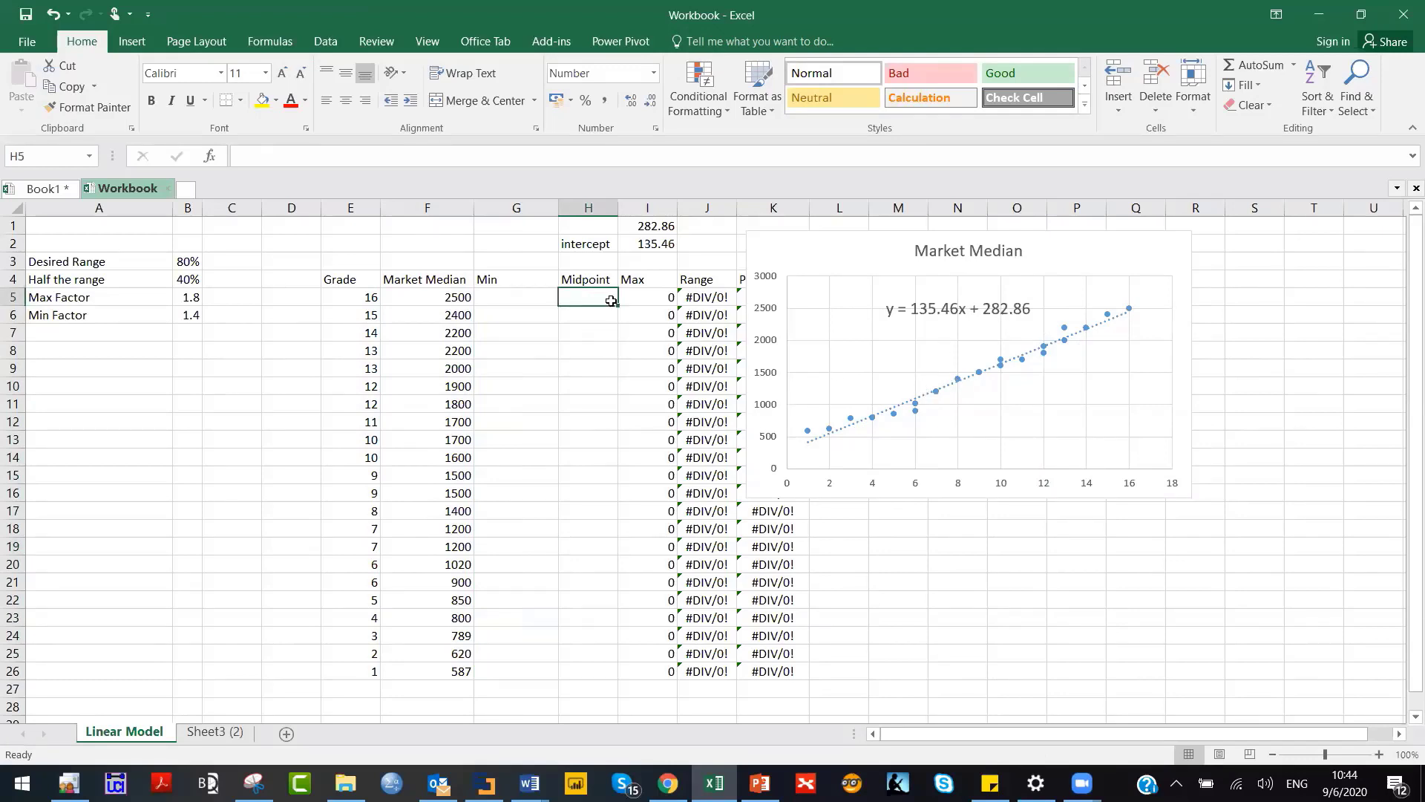
type("=")
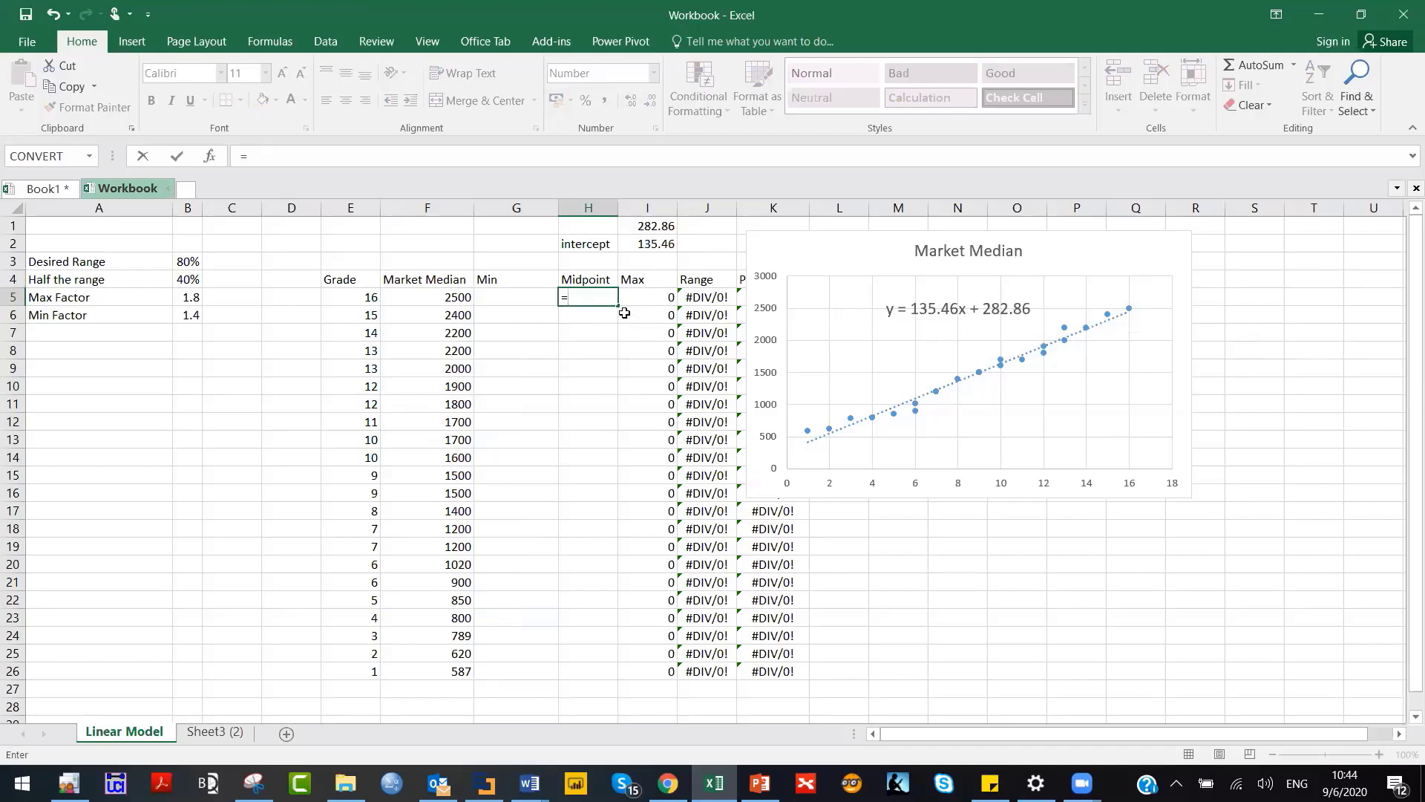
left_click(658, 245)
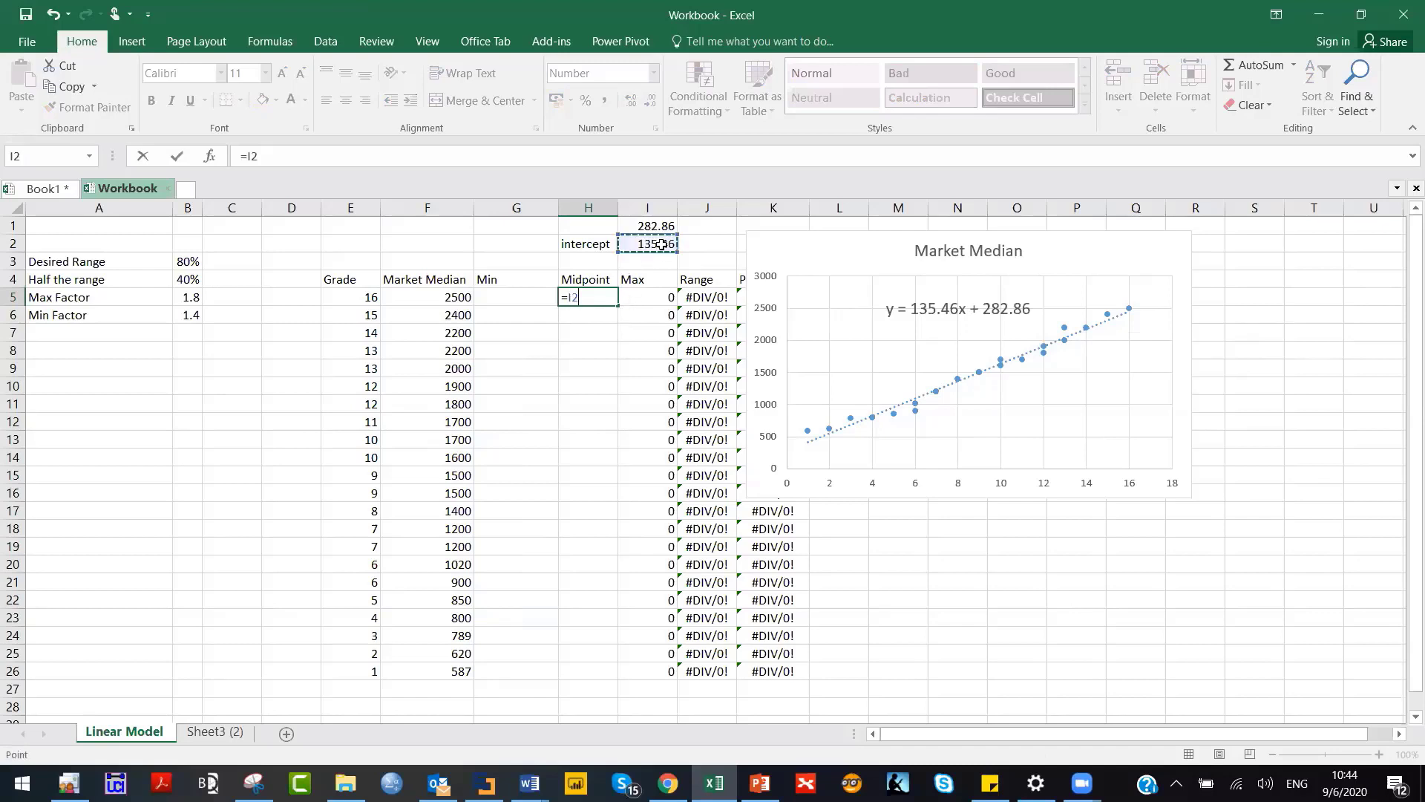
type("*")
left_click(355, 296)
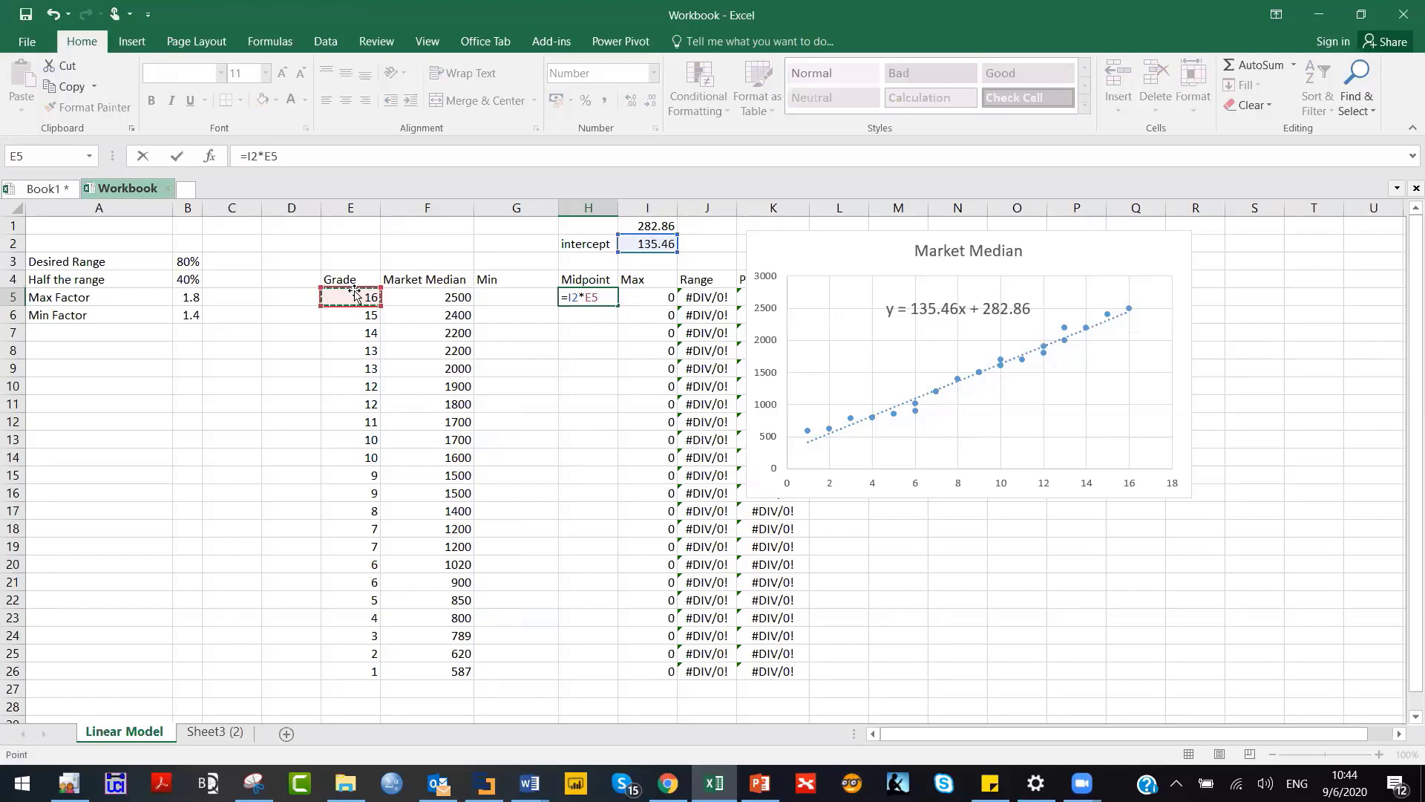
type("+")
left_click(623, 226)
key("Return")
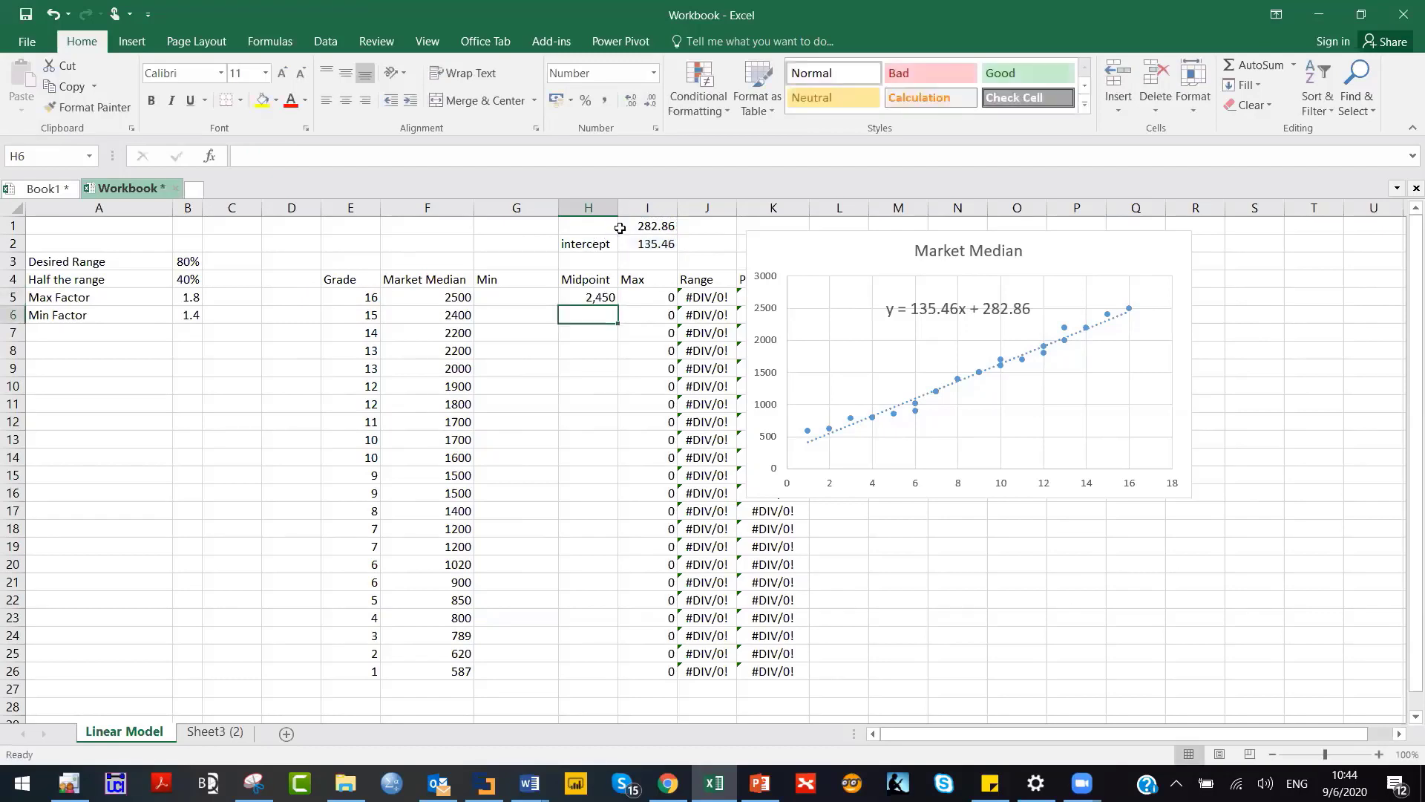
Try to fill the H5 Midpoint formula down to row 26, and check the cell references it uses.
left_click(608, 296)
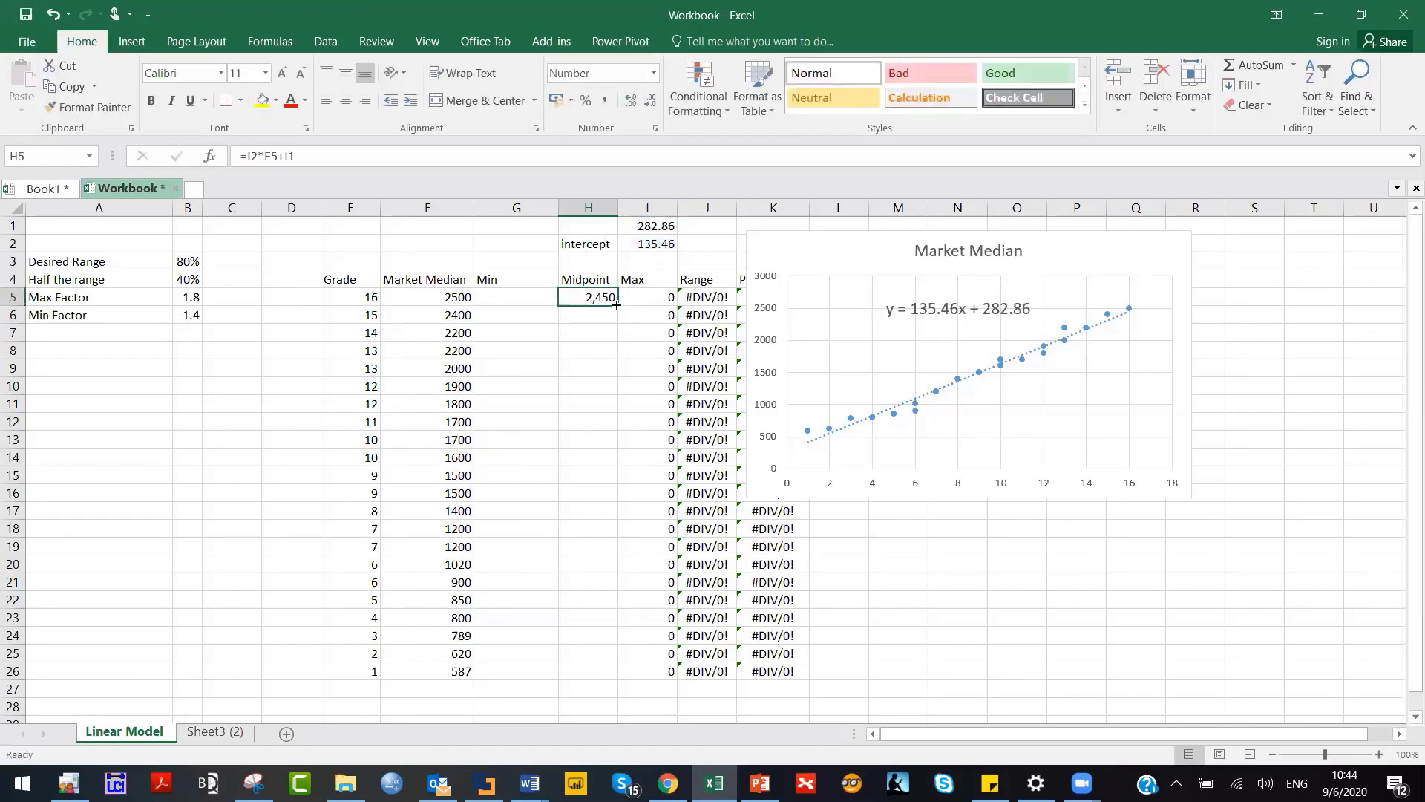
double_click(616, 306)
double_click(598, 297)
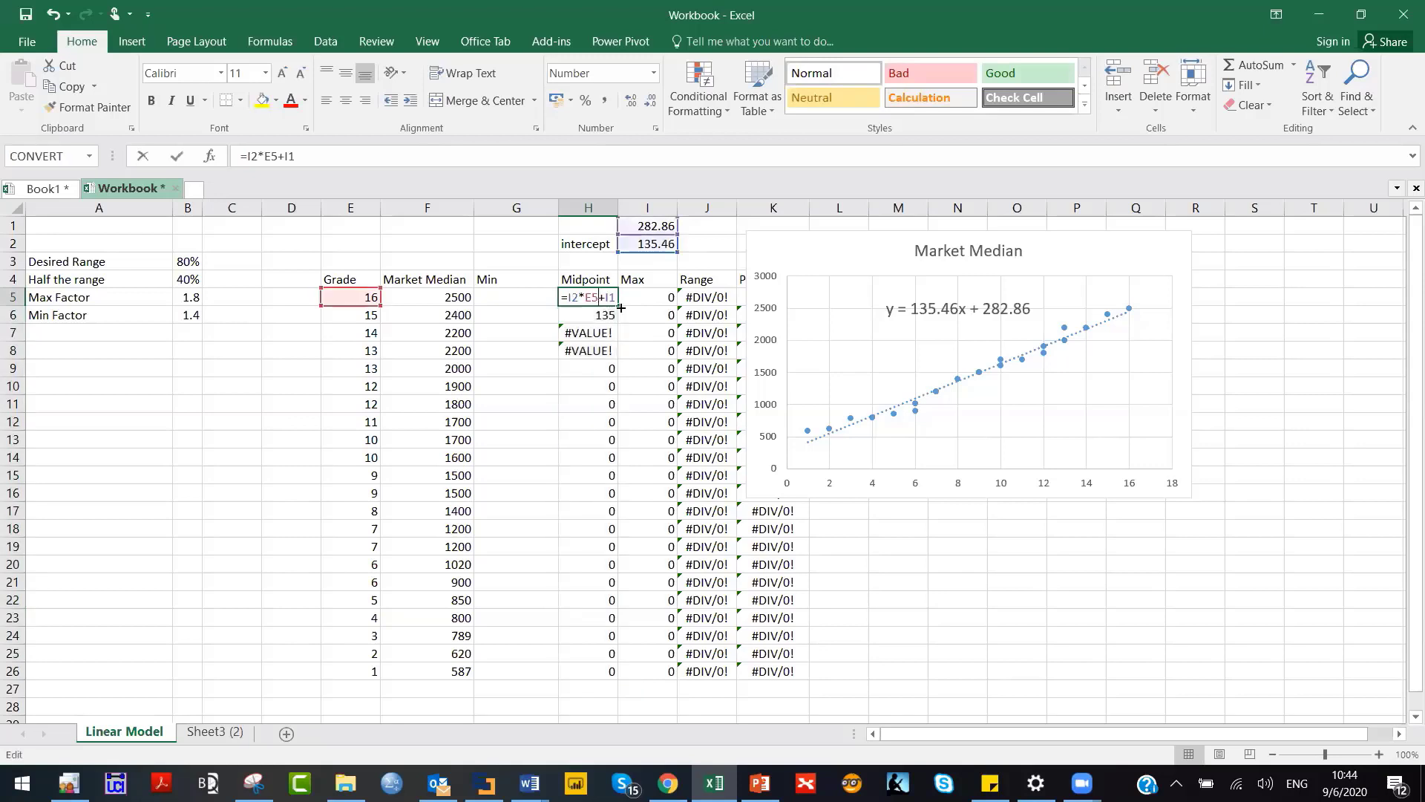
key("Escape")
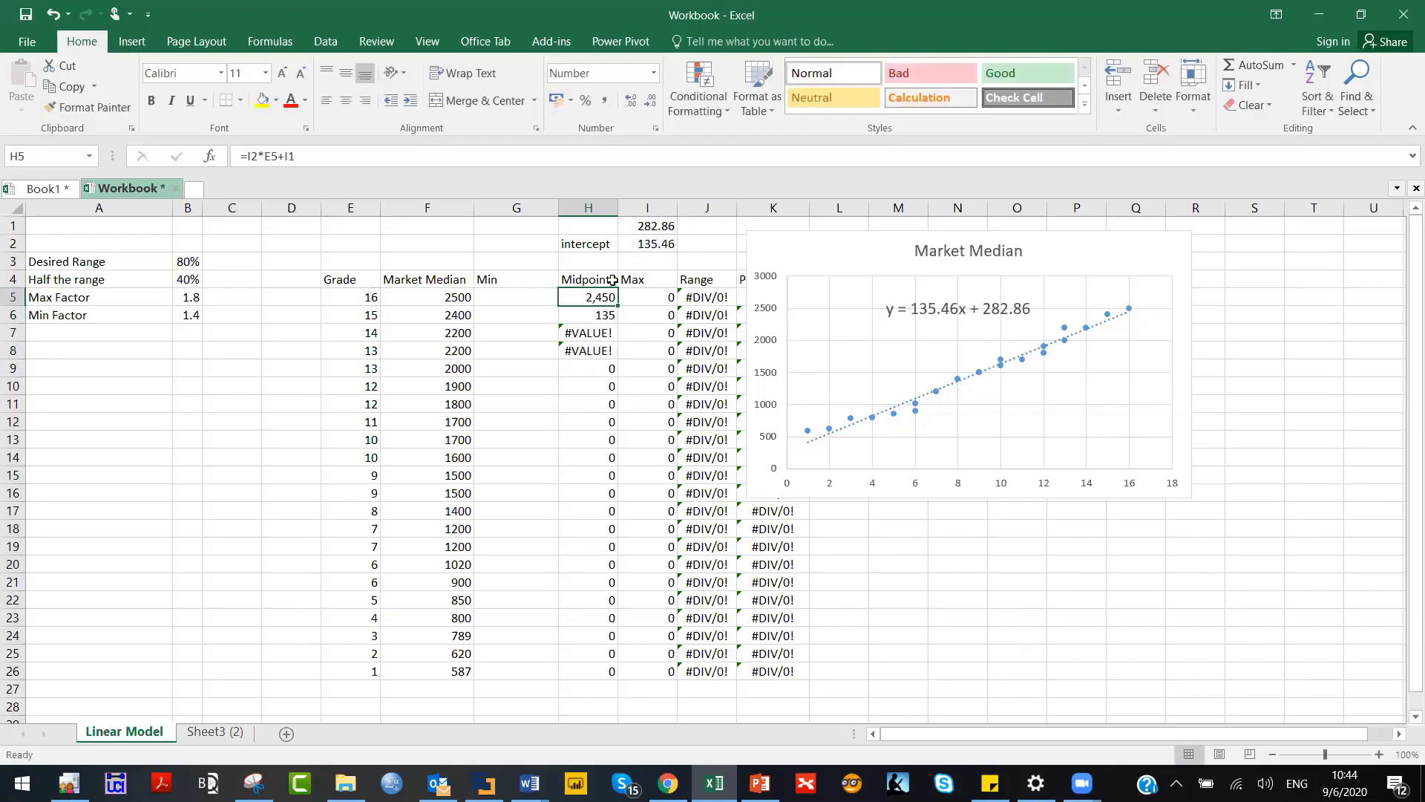
Make the references absolute in the H5 formula as =$I$2*E5+$I$1 and fill it down the Midpoint column to row 26.
left_click(249, 156)
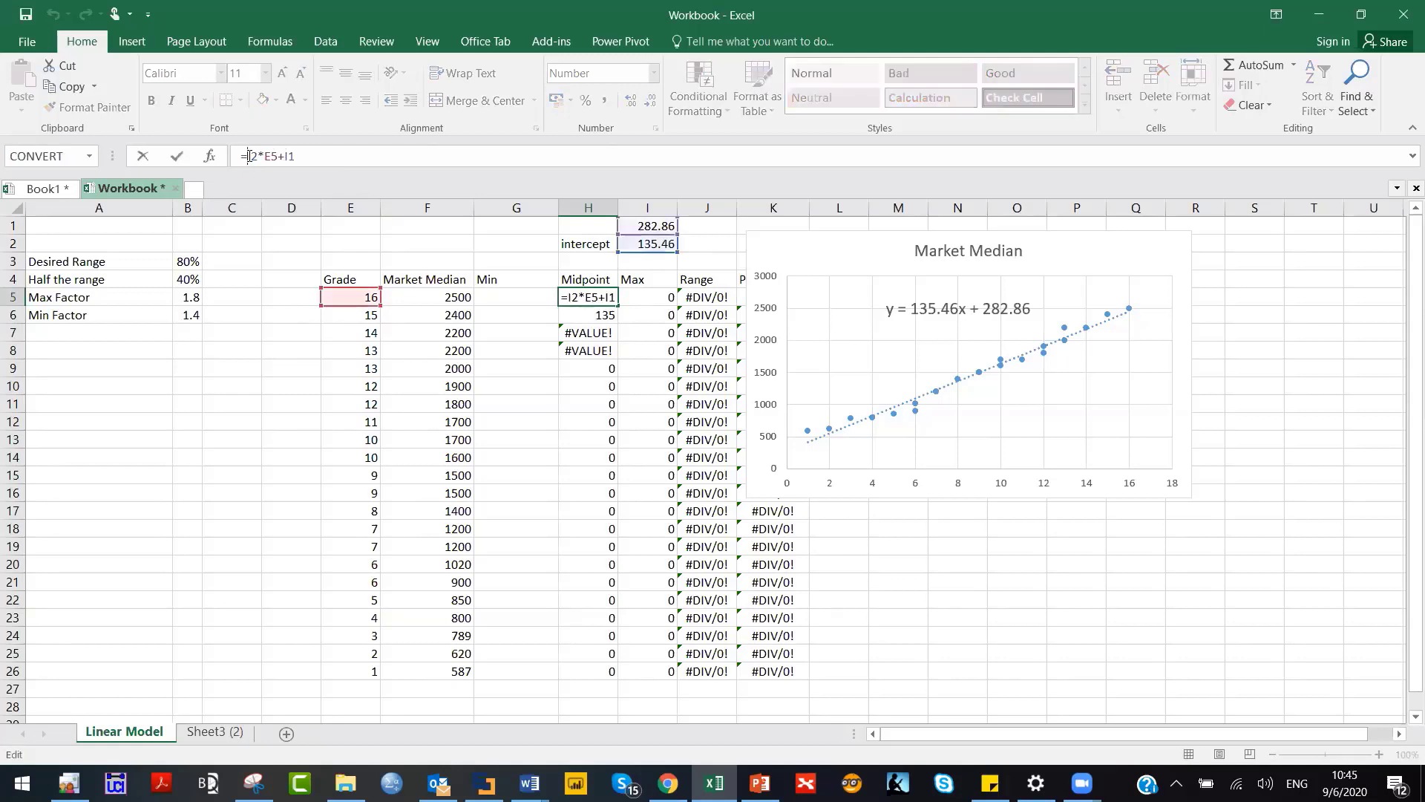
type("$")
left_click(260, 154)
type("$")
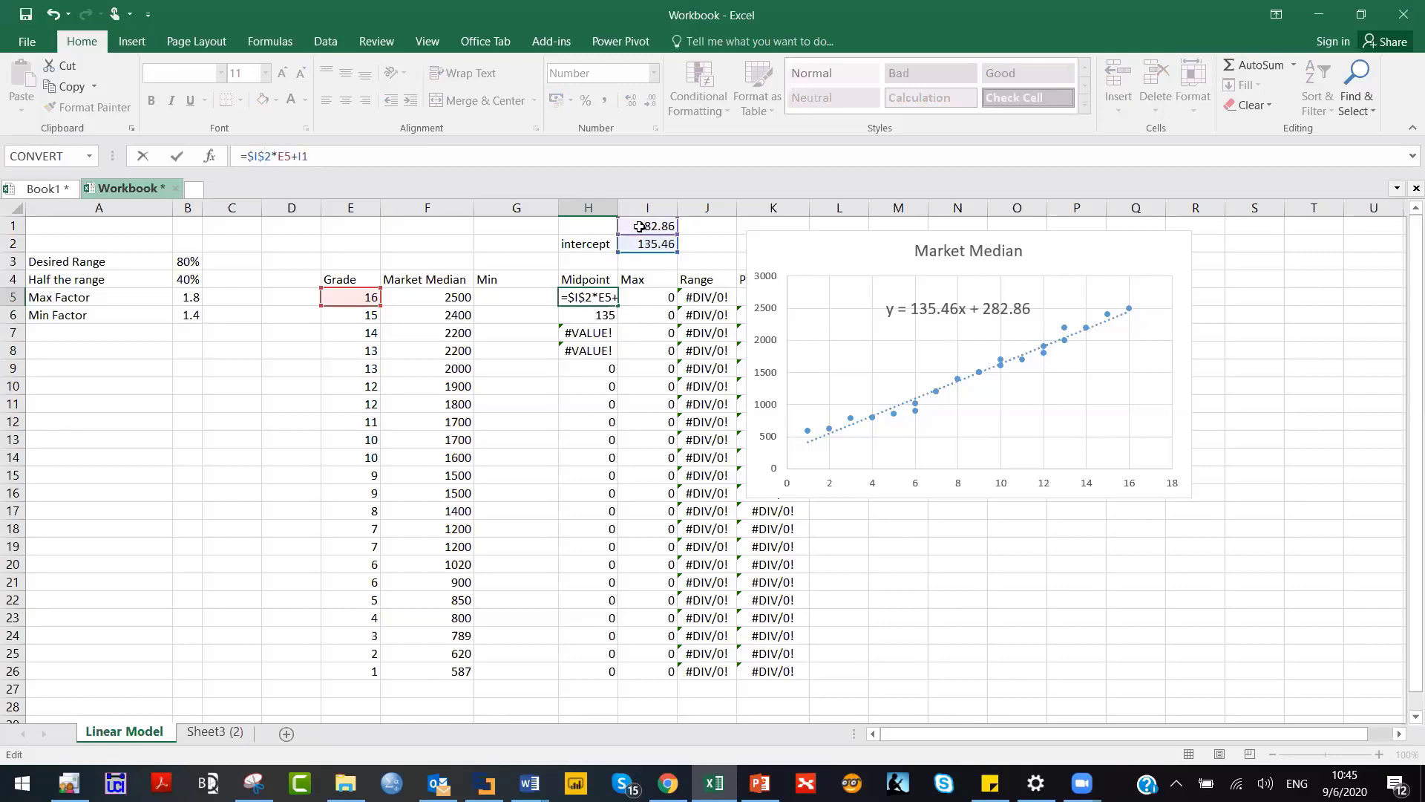
left_click(297, 149)
type("$")
left_click(303, 154)
type("$I$")
key("Return")
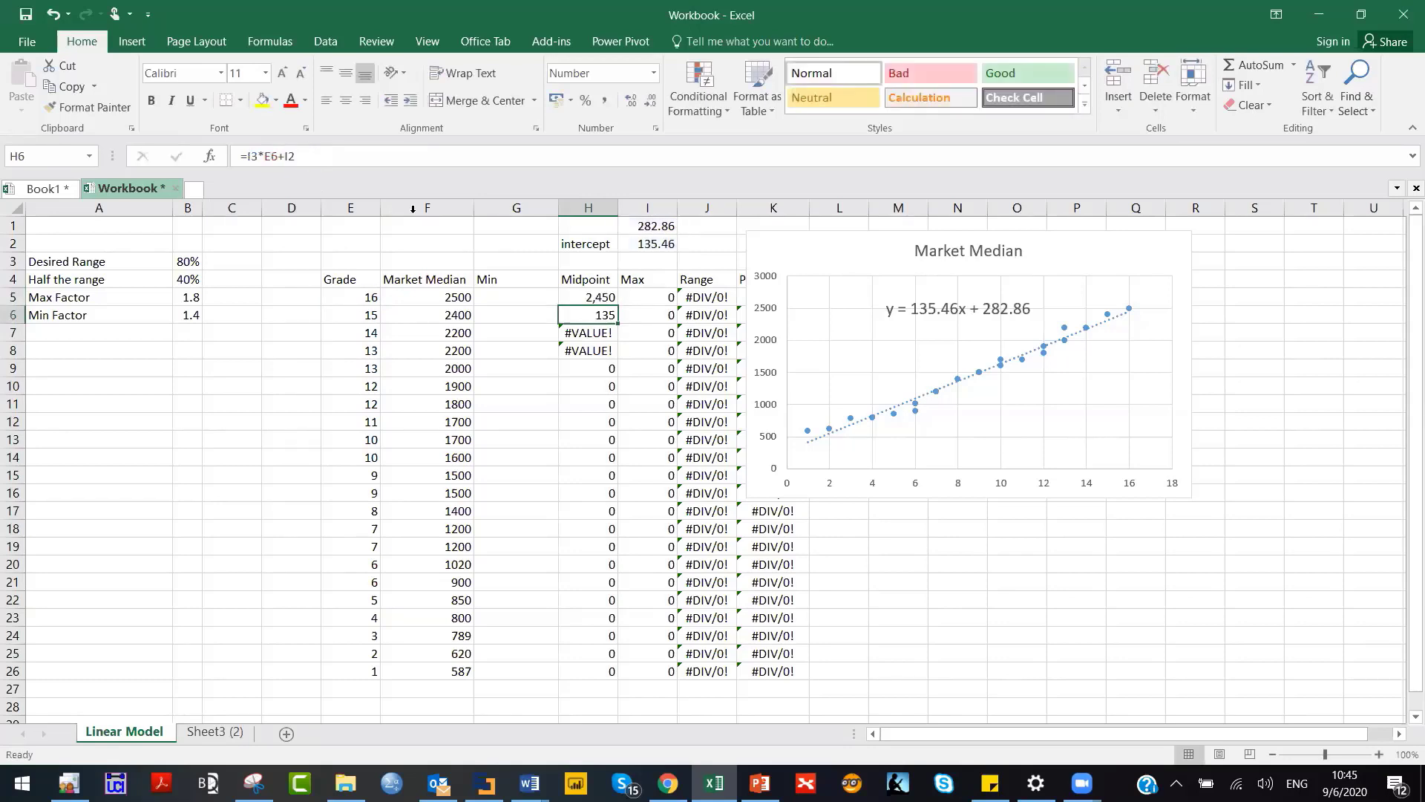
left_click(586, 297)
double_click(617, 306)
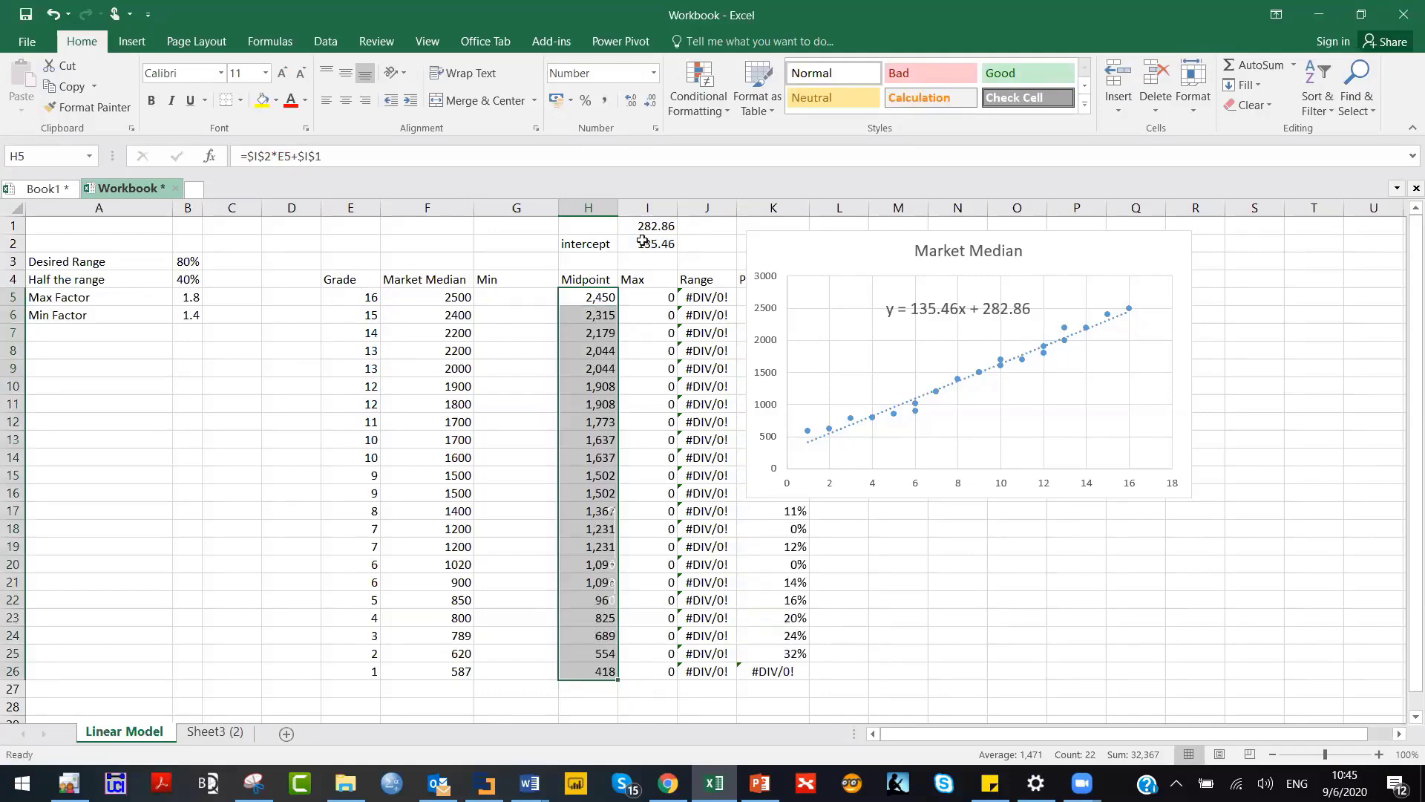
Move the Market Median chart clear of the salary table, beyond the Progression column.
left_click_drag(878, 246, 1095, 279)
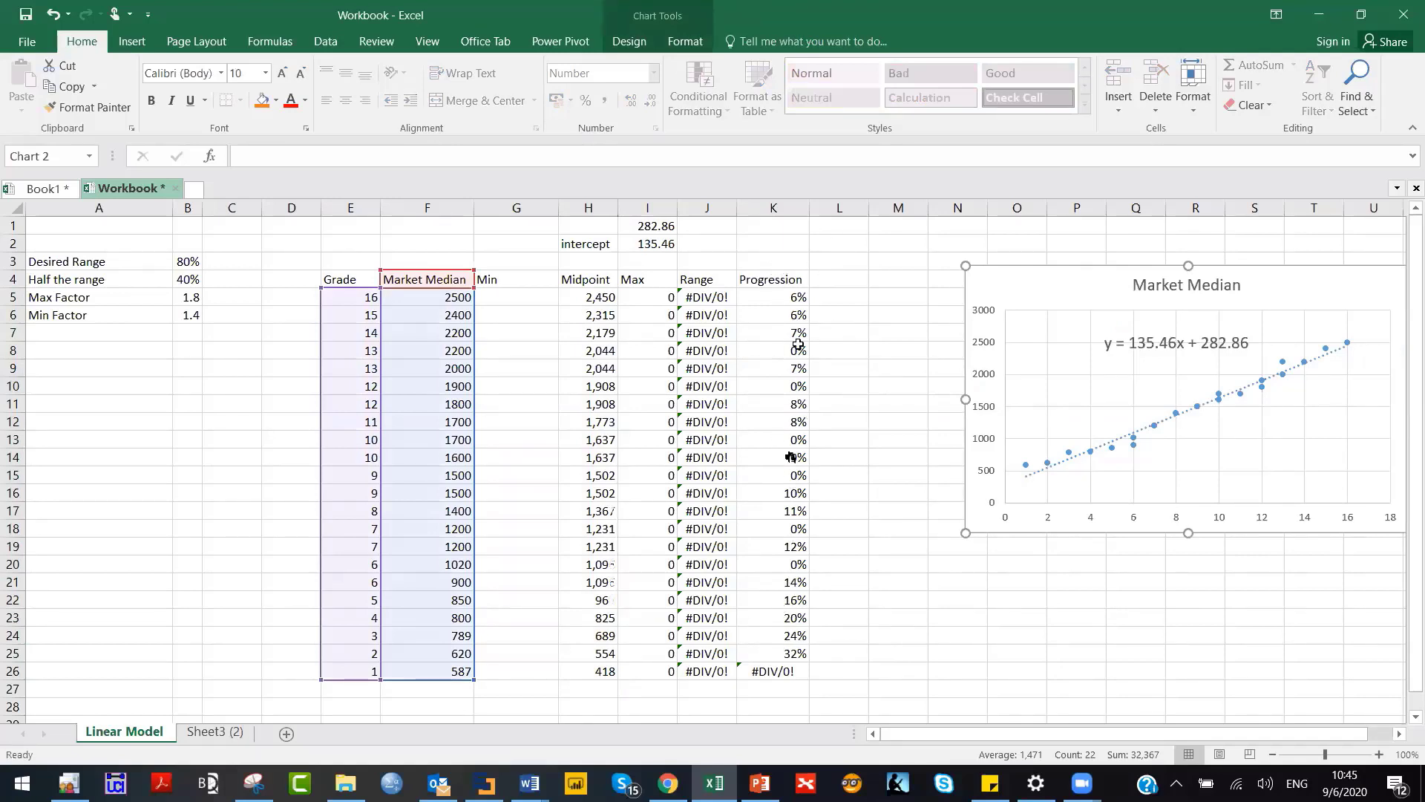
left_click(532, 514)
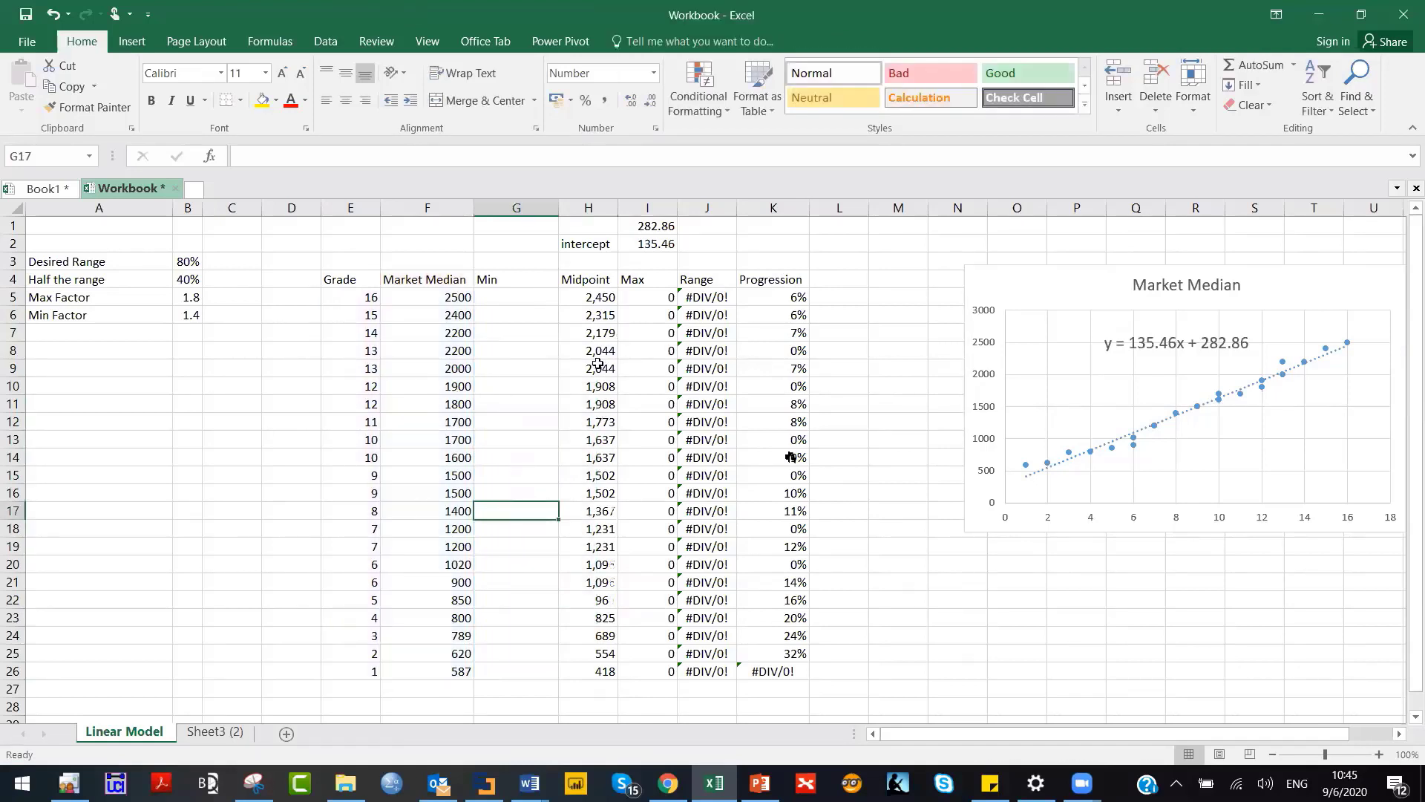
left_click(529, 297)
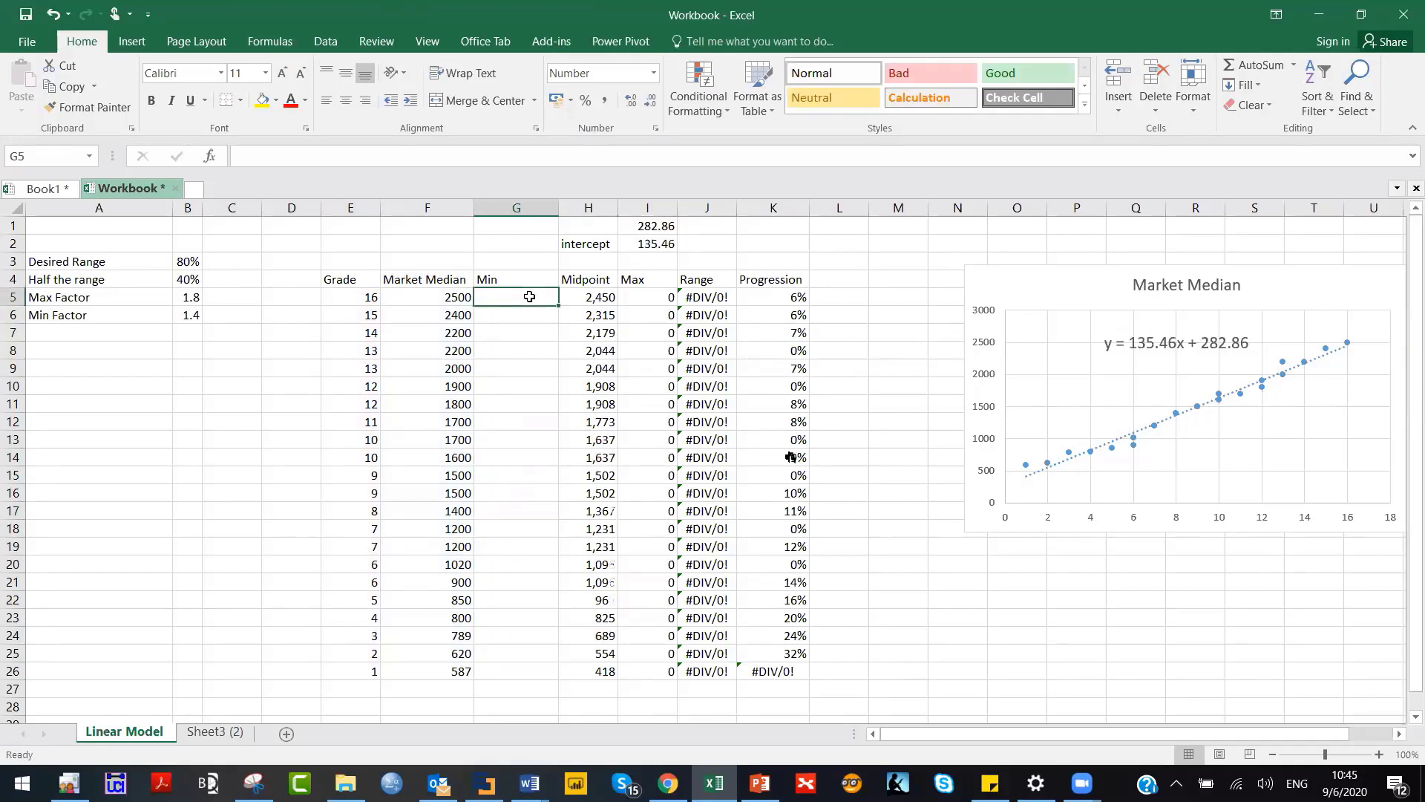
type("=")
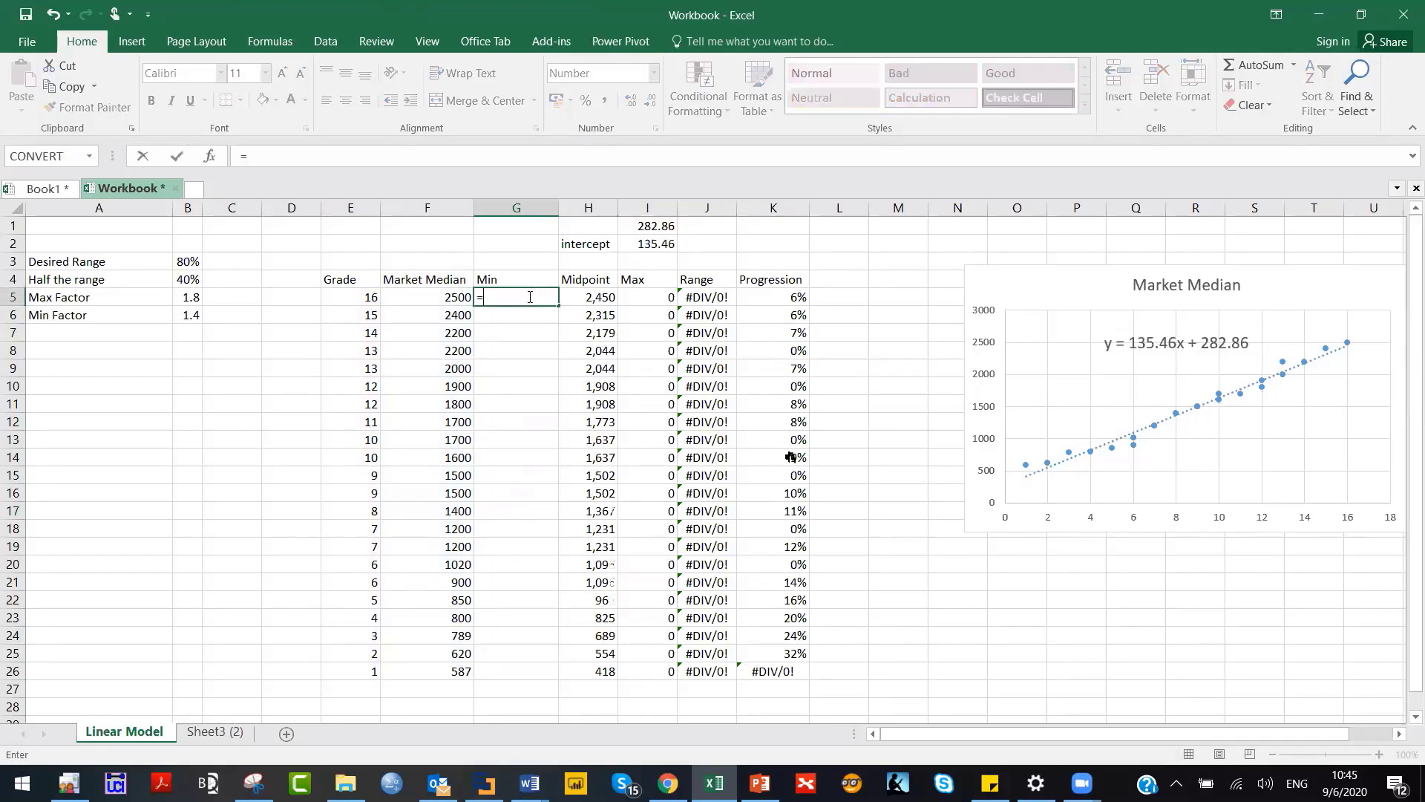
left_click(597, 294)
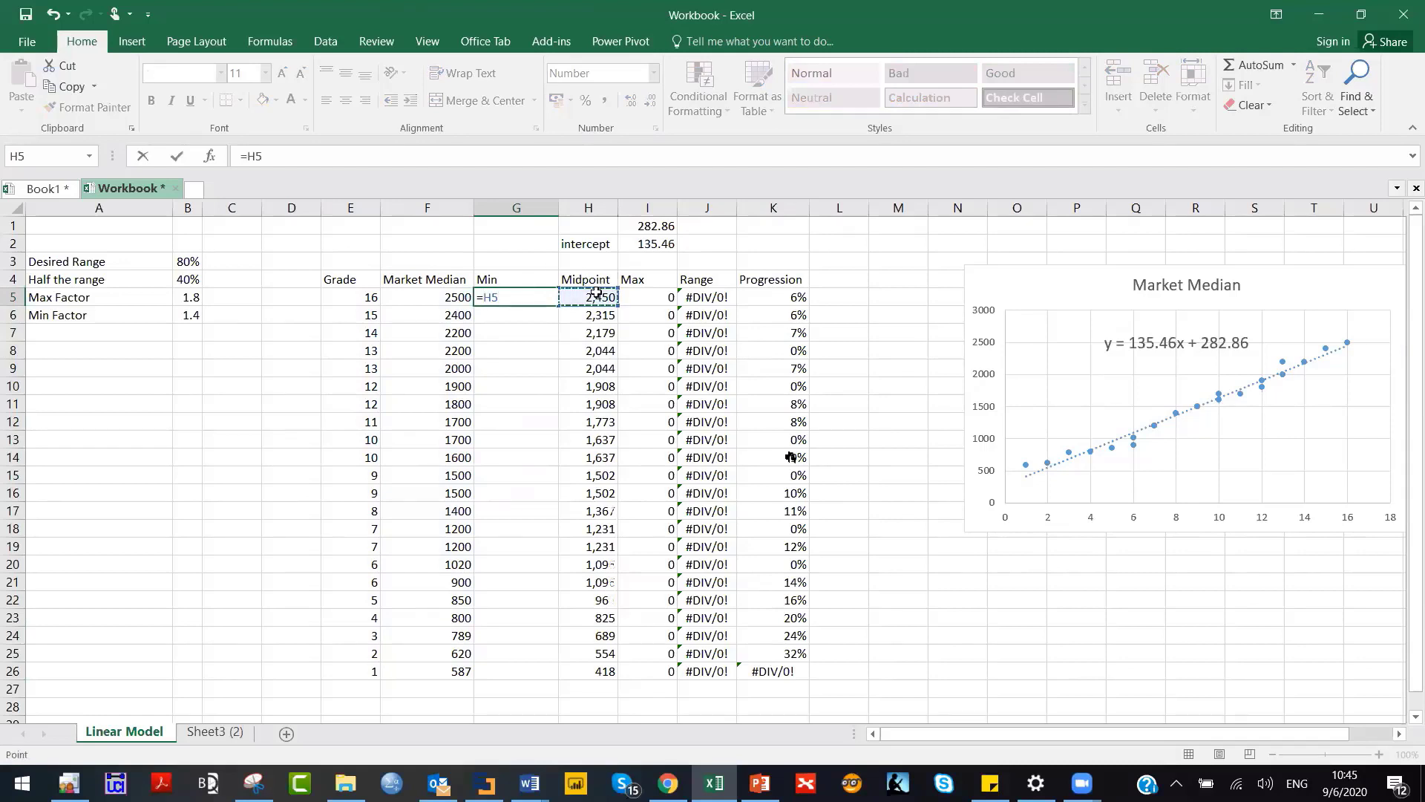
type("?")
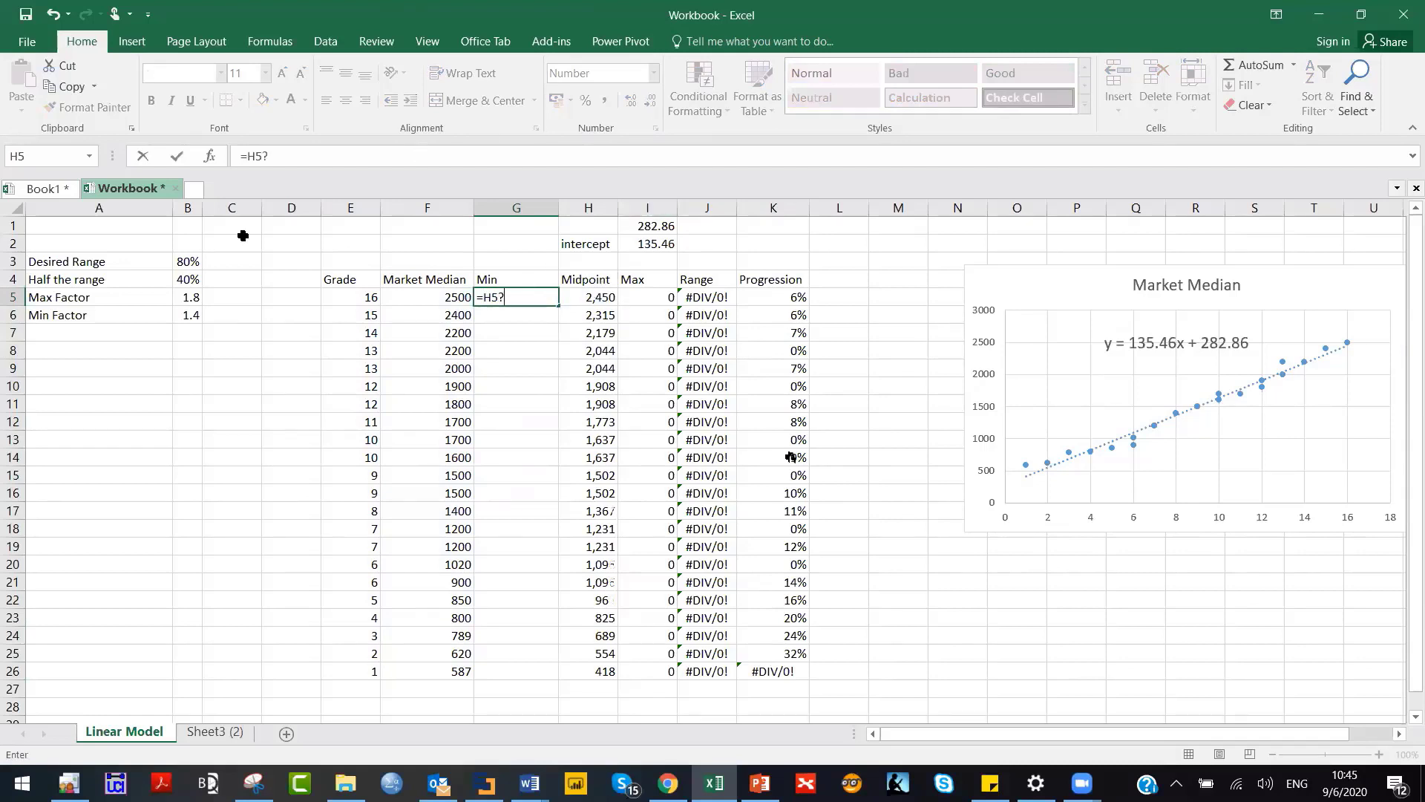
left_click(192, 315)
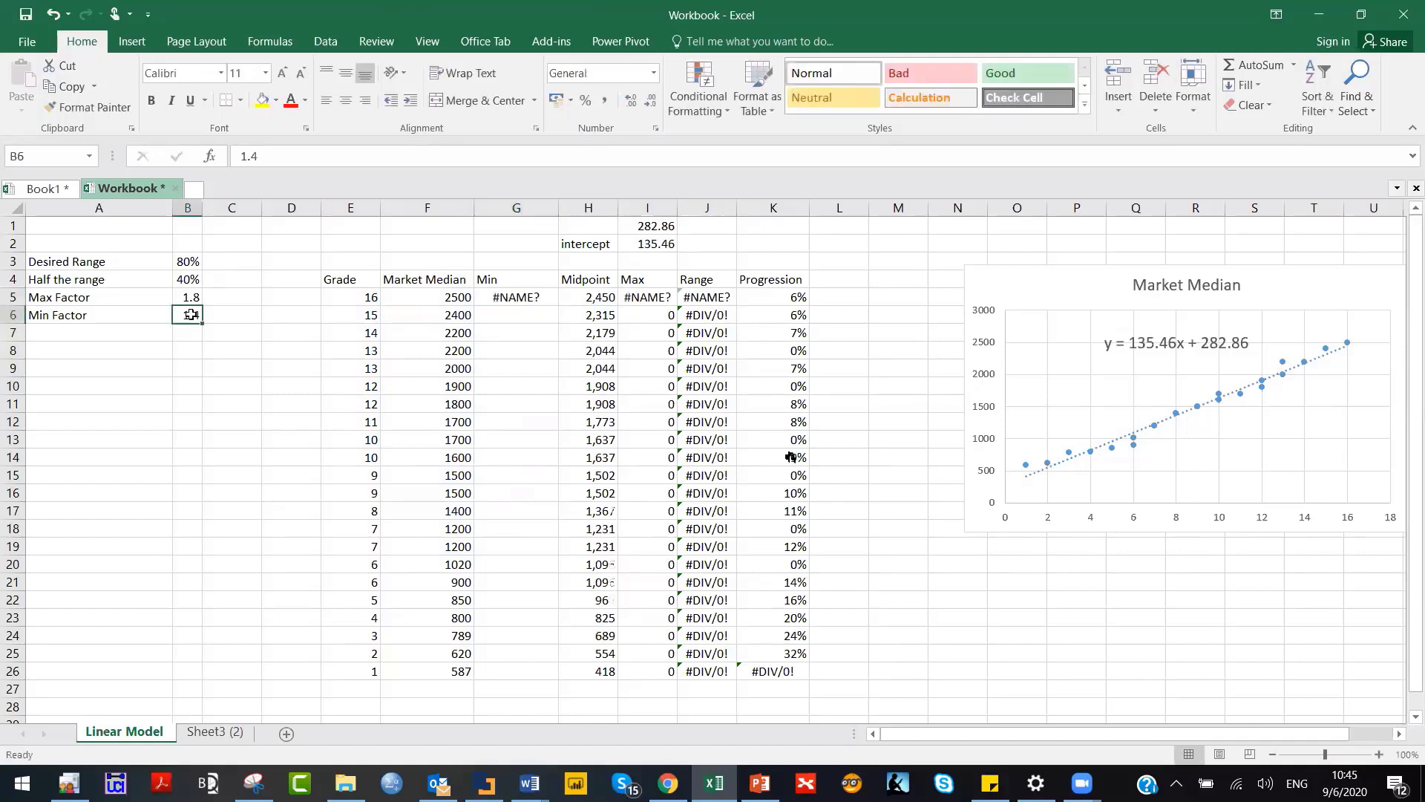
Enter the formula =H5/B6 in cell G5 to calculate the Min for grade 16 from its midpoint and the Min Factor.
left_click(509, 301)
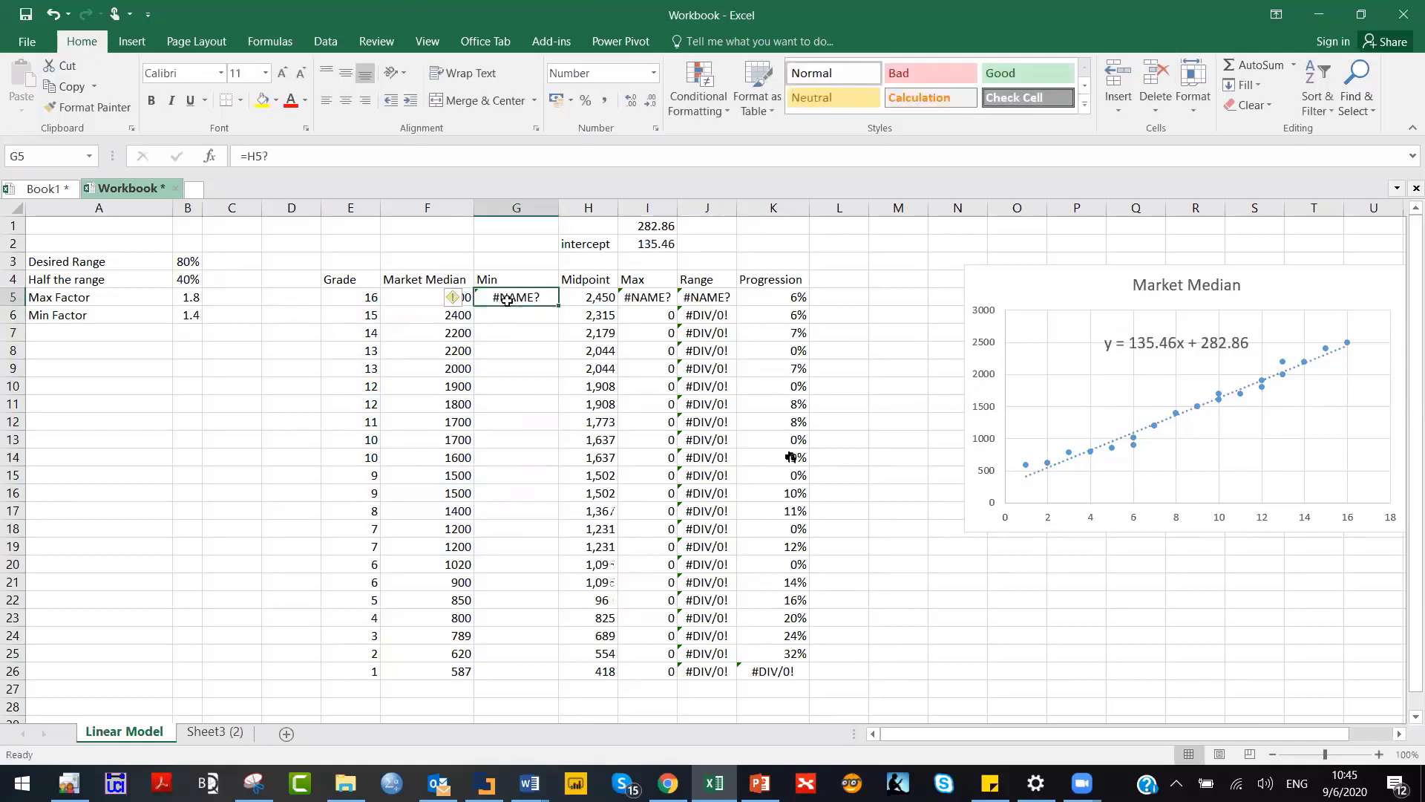
type("=")
left_click(581, 299)
type("/")
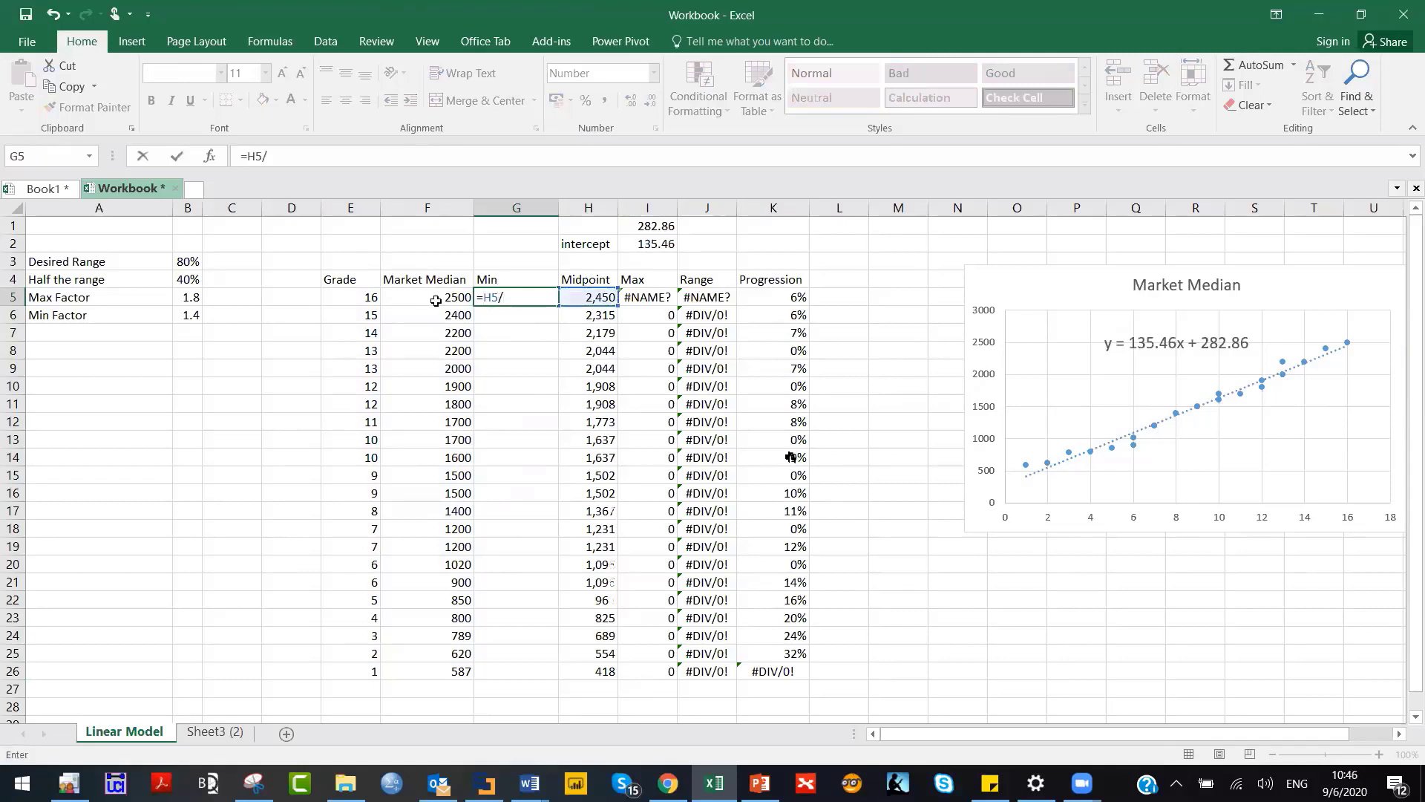
left_click(187, 317)
key("Return")
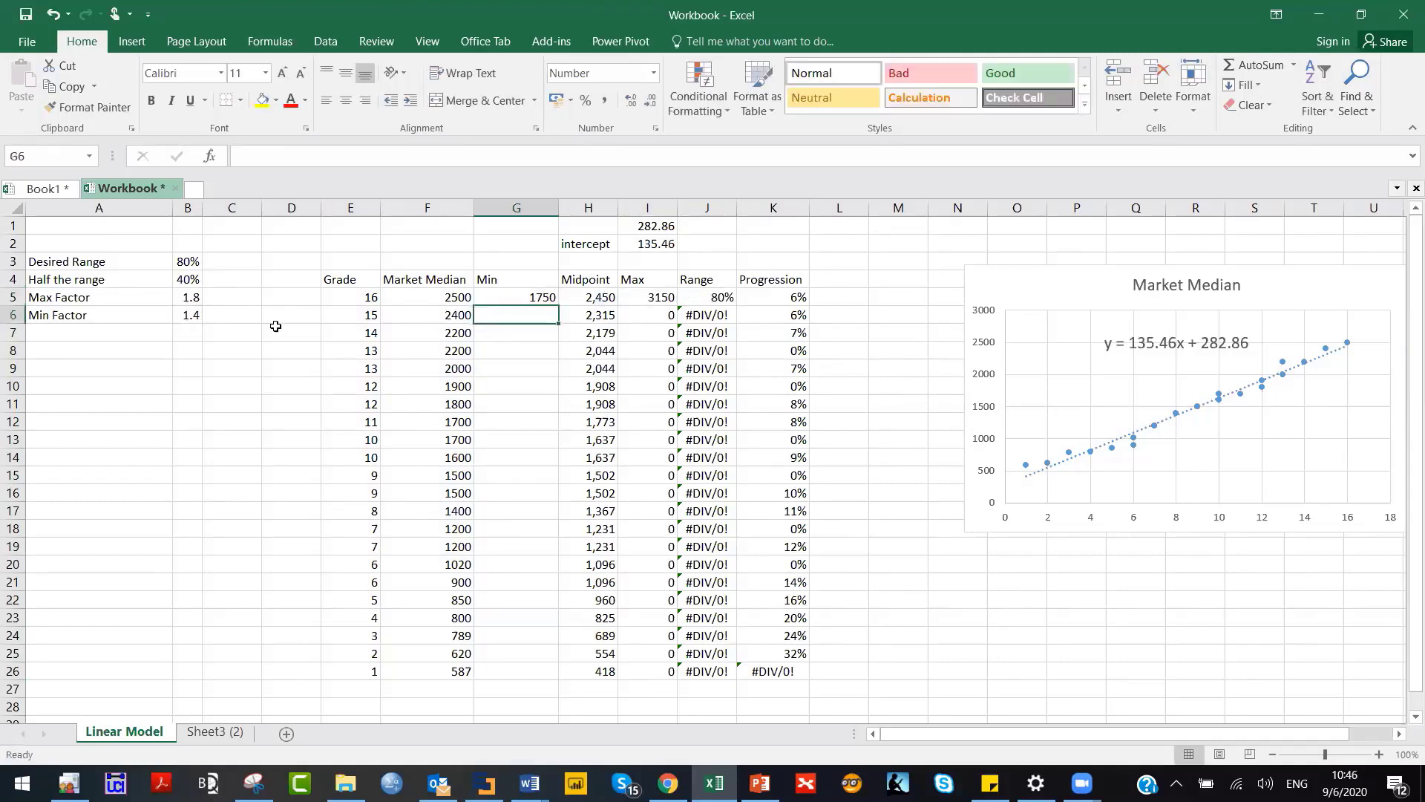
Make the Min Factor reference absolute in G5 as =H5/$B$6 and fill the formula down the Min column to row 26.
left_click(553, 297)
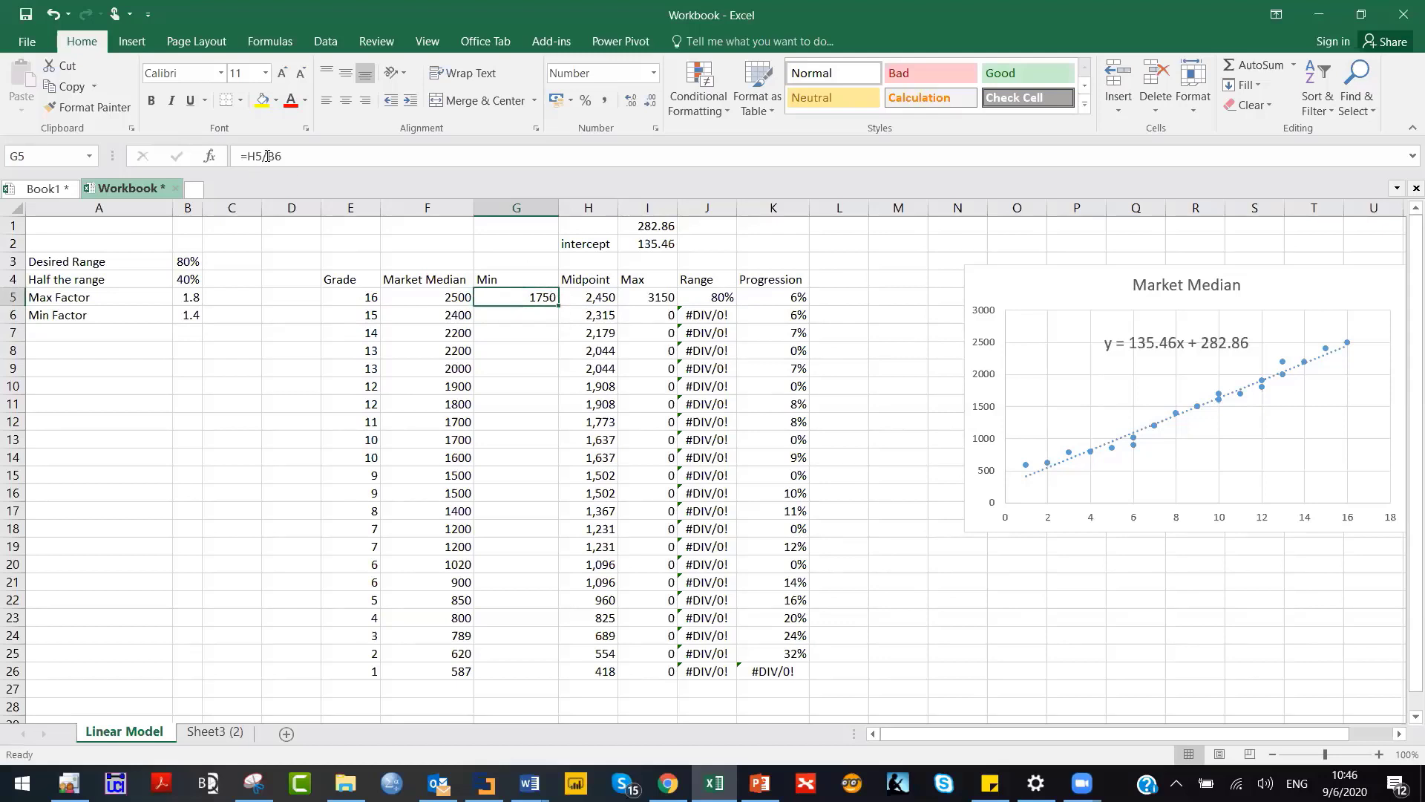
left_click(267, 156)
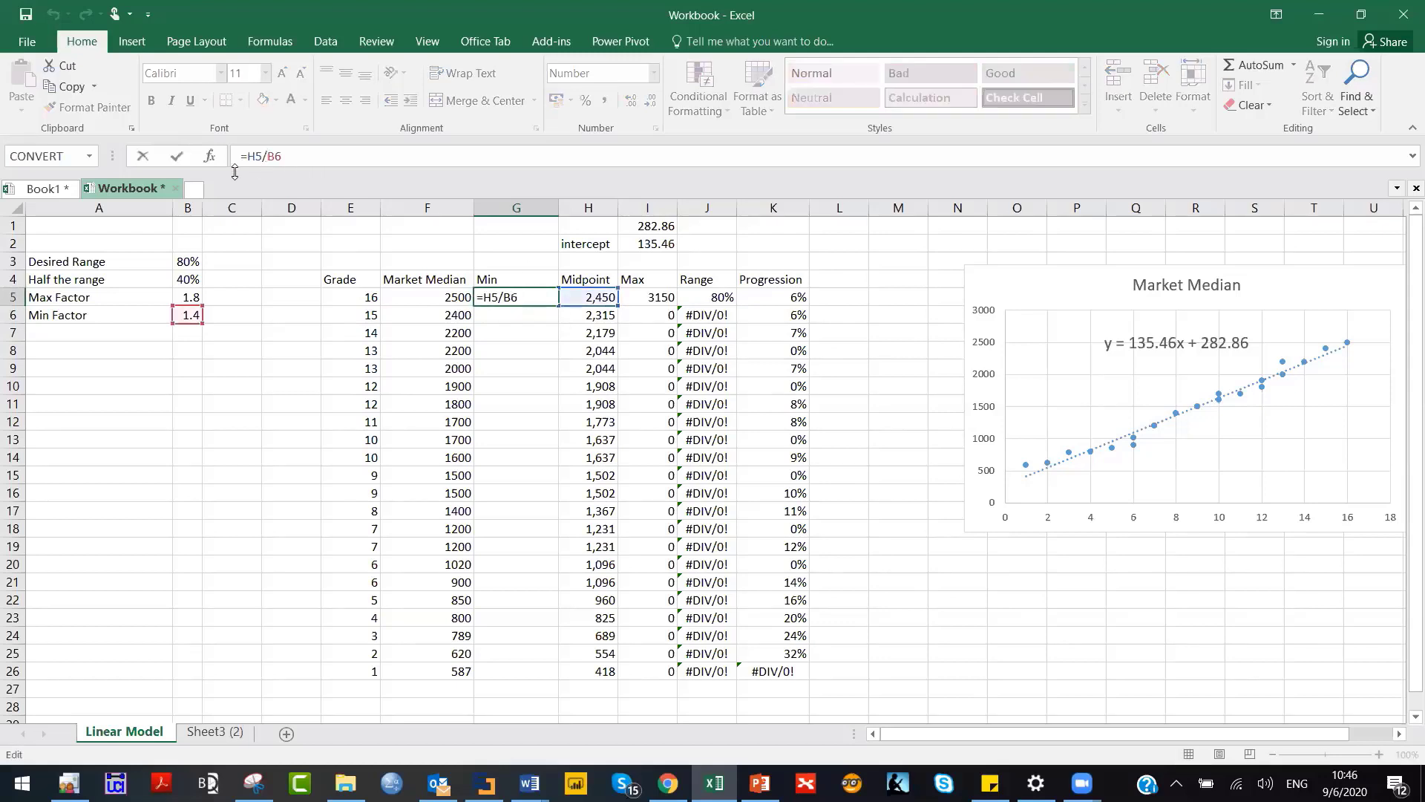
type("$B$")
key("Return")
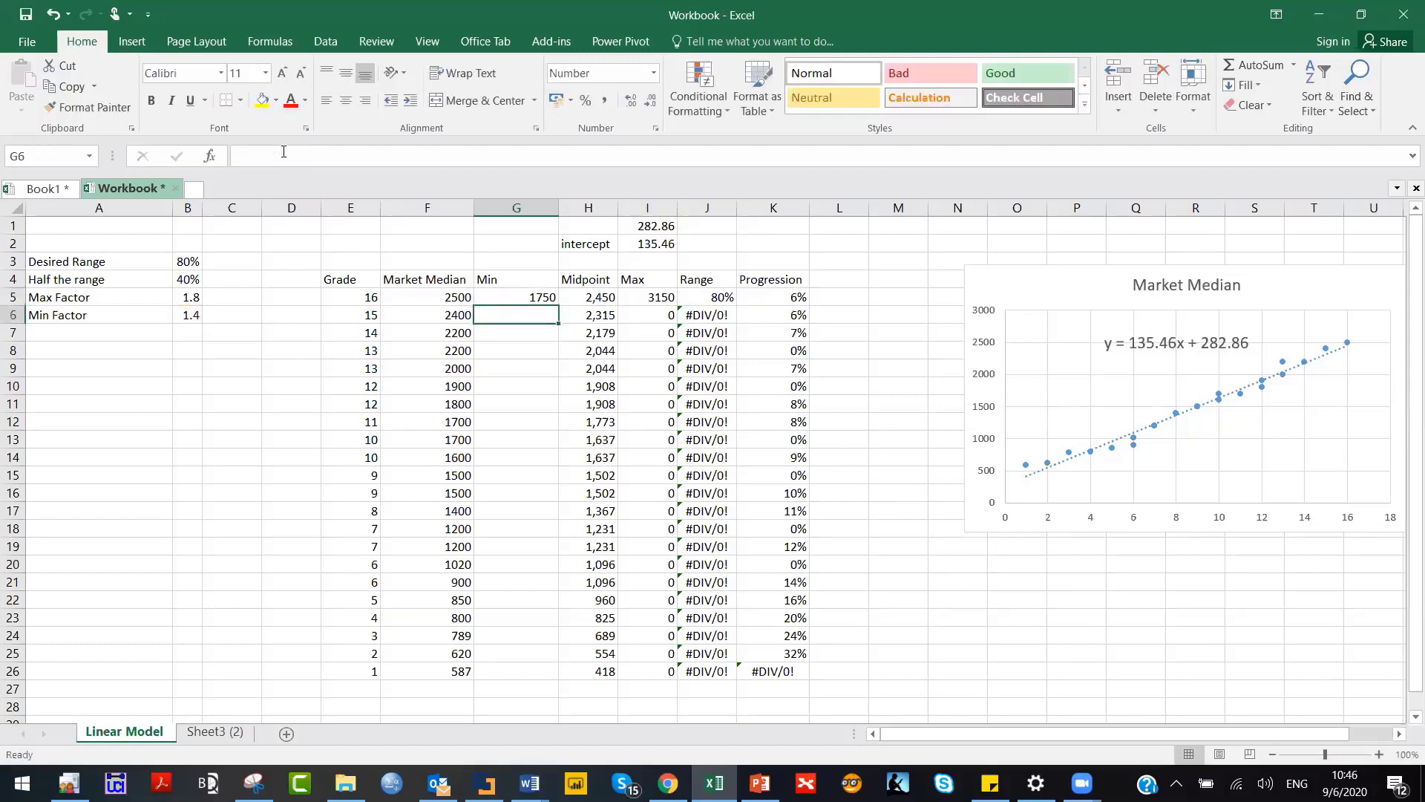
left_click(525, 292)
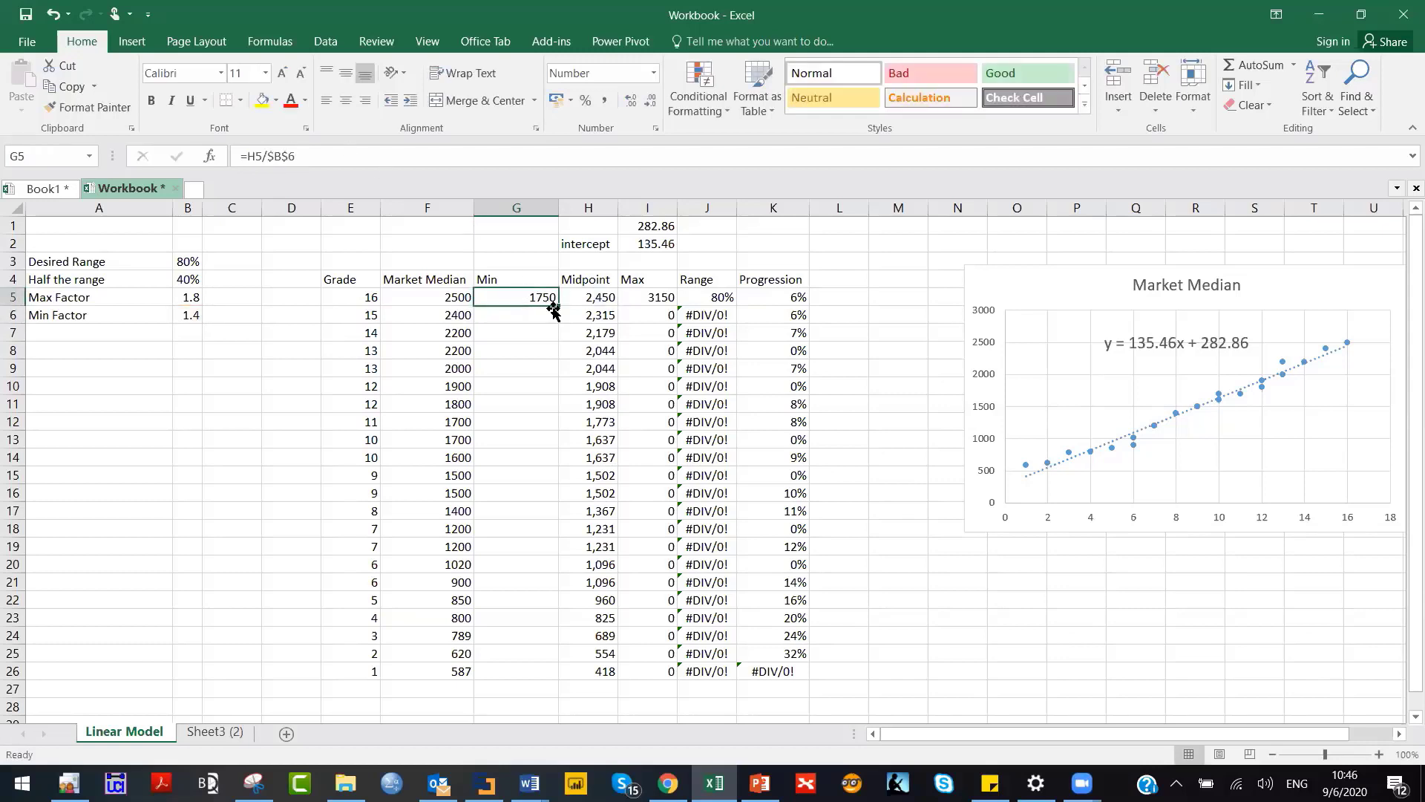
double_click(556, 308)
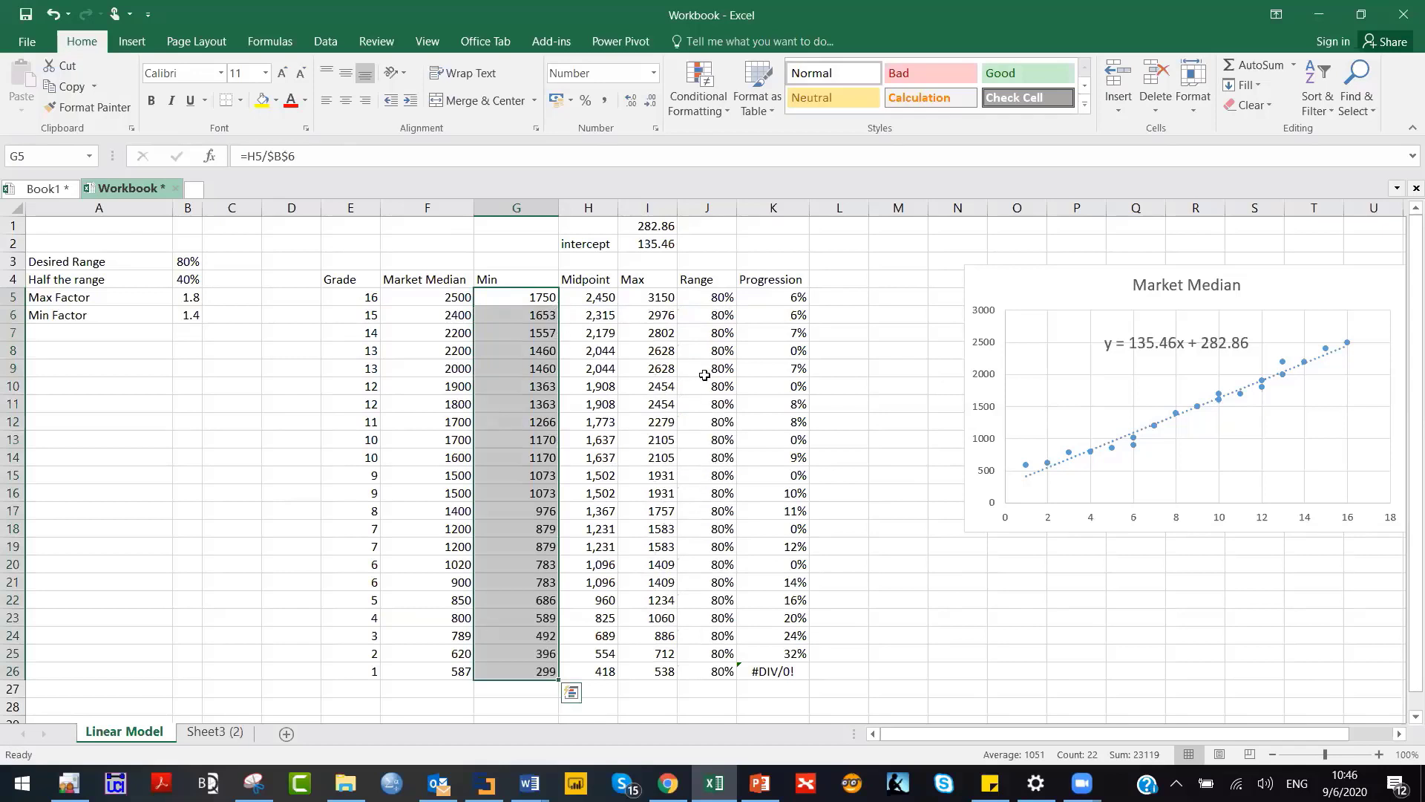
Replace the Max formula in cell I5 with =G5*B5, multiplying the grade 16 minimum by the Max Factor.
left_click(673, 299)
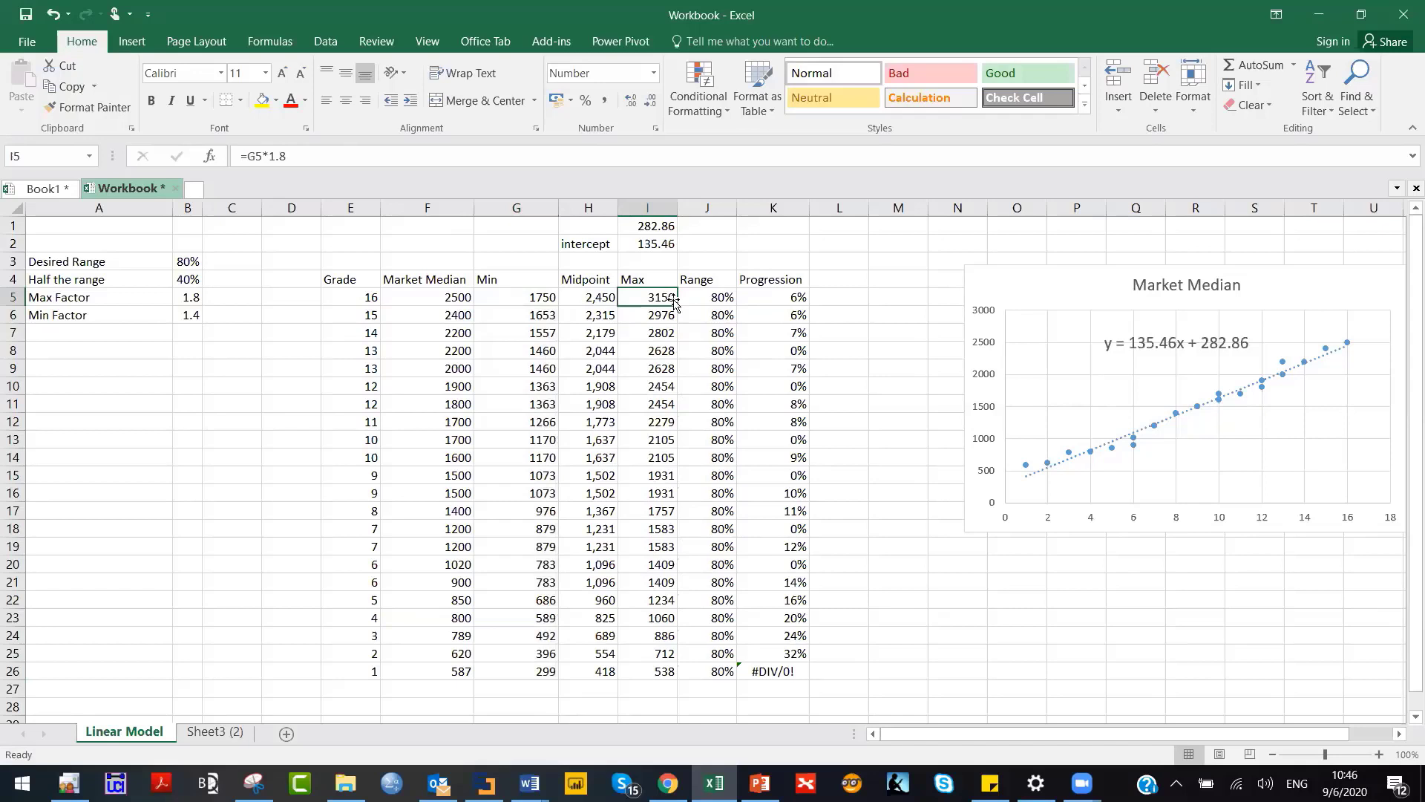
type("=")
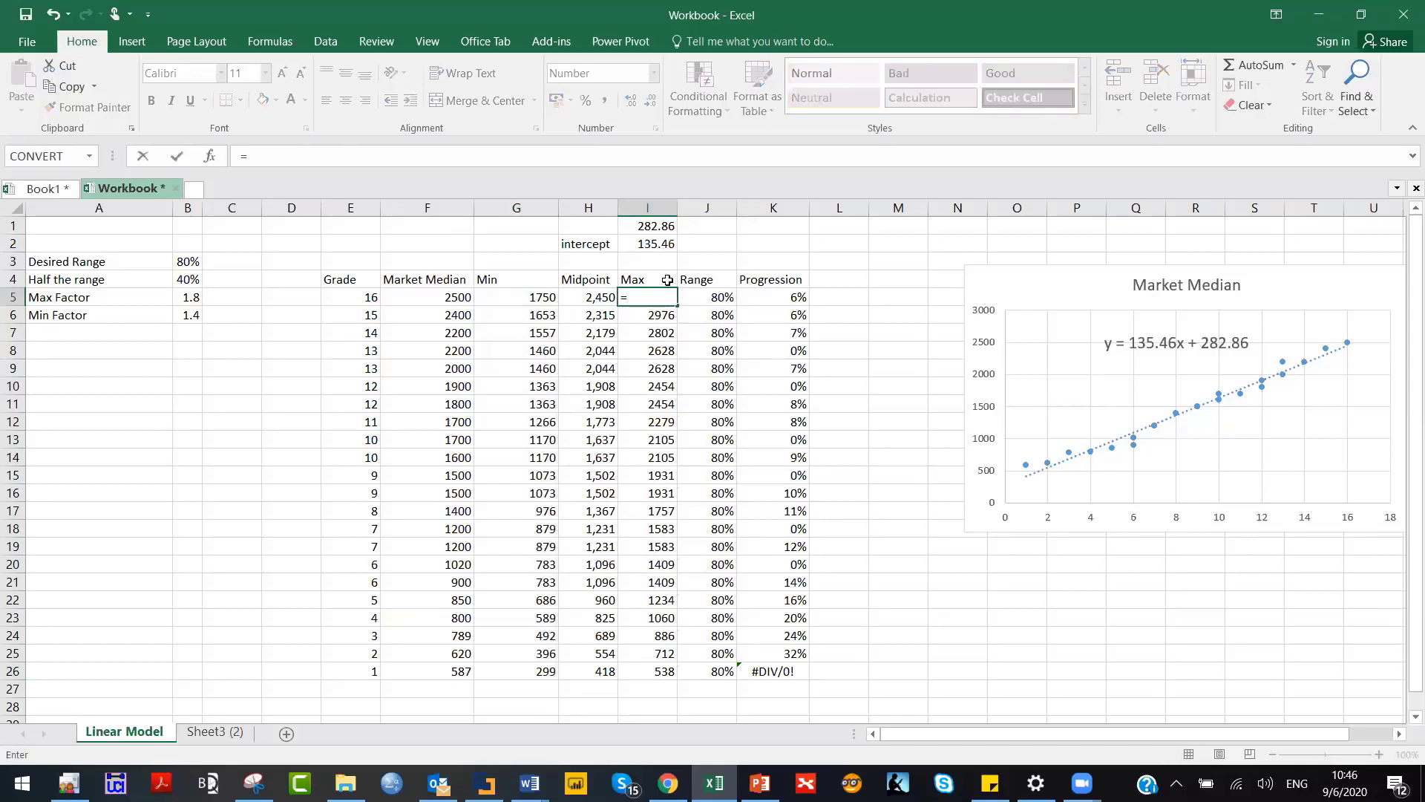
left_click(550, 296)
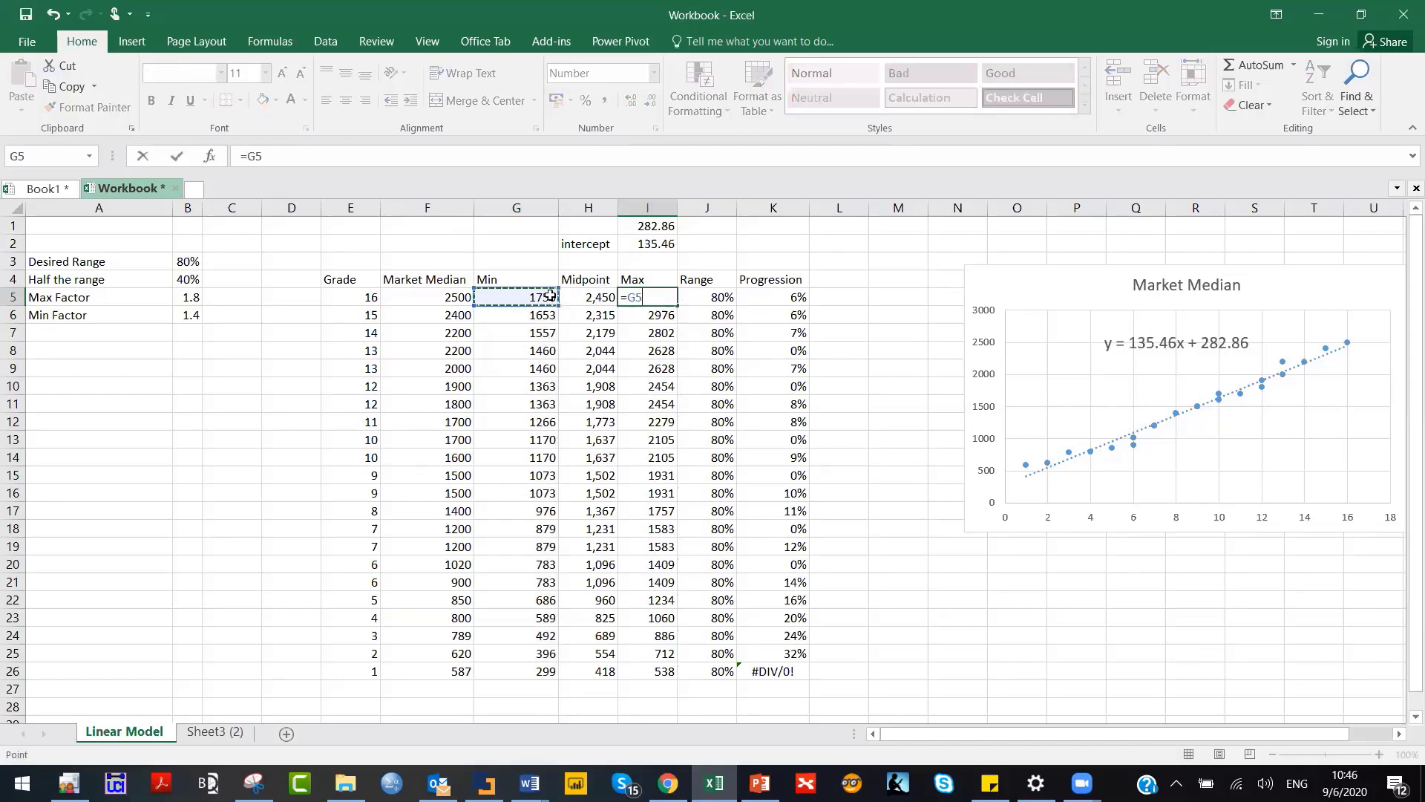
type("*")
left_click(189, 296)
key("Return")
Try to fill the I5 Max formula down the Max column to row 26.
left_click(670, 297)
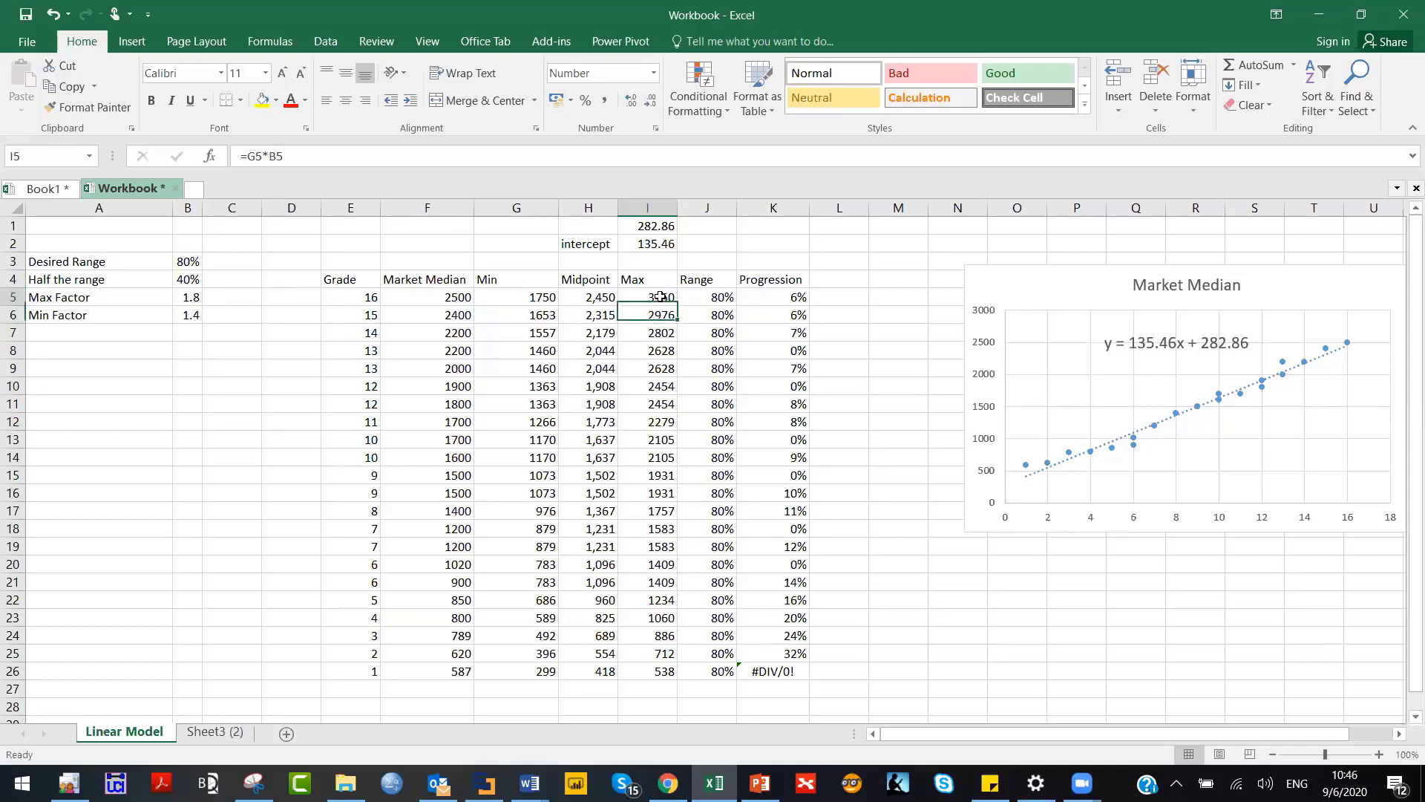
double_click(675, 305)
left_click(672, 303)
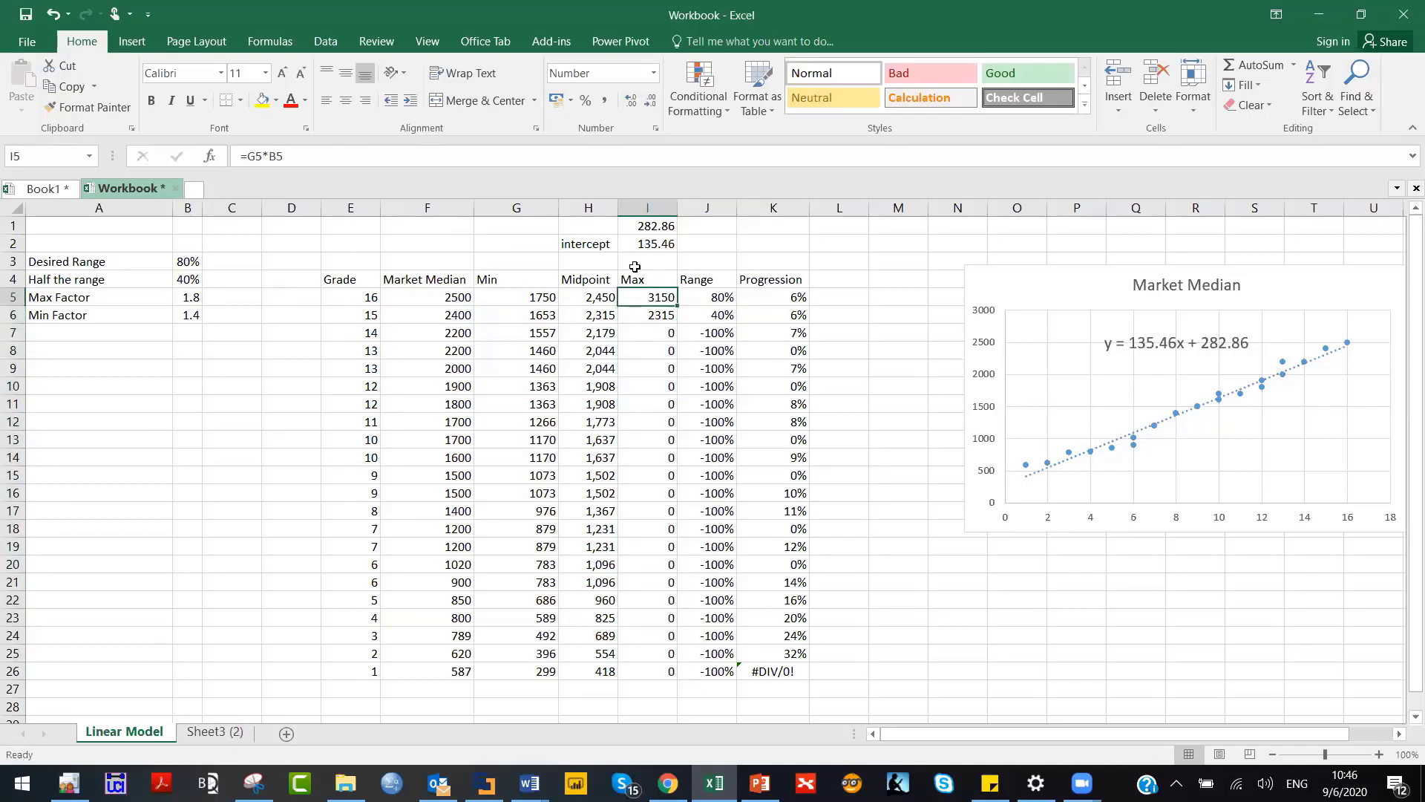
Make the Max Factor reference absolute in I5 as =G5*$B$5 and fill the formula down the Max column to row 26.
left_click(271, 157)
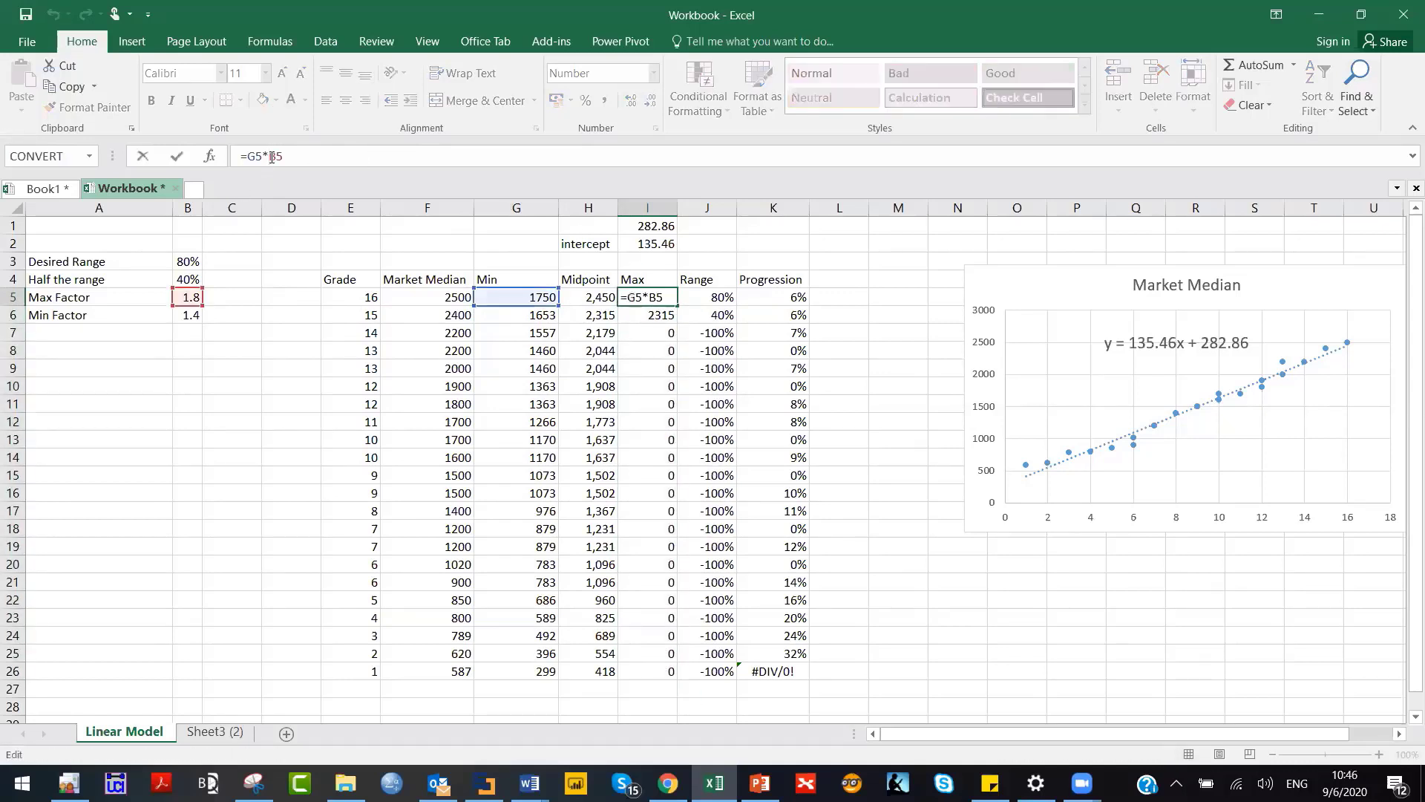
type("$B$")
key("Return")
left_click(667, 298)
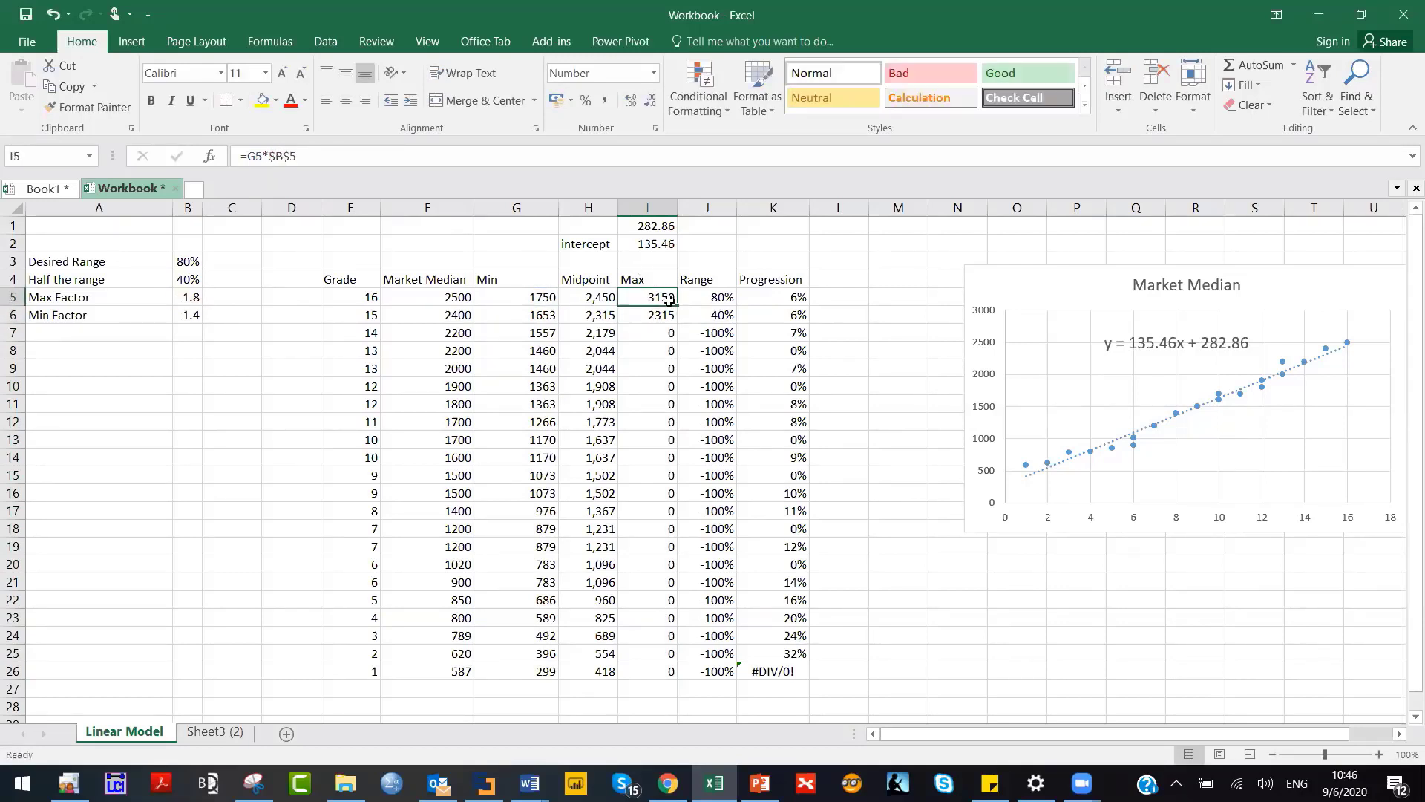
double_click(679, 306)
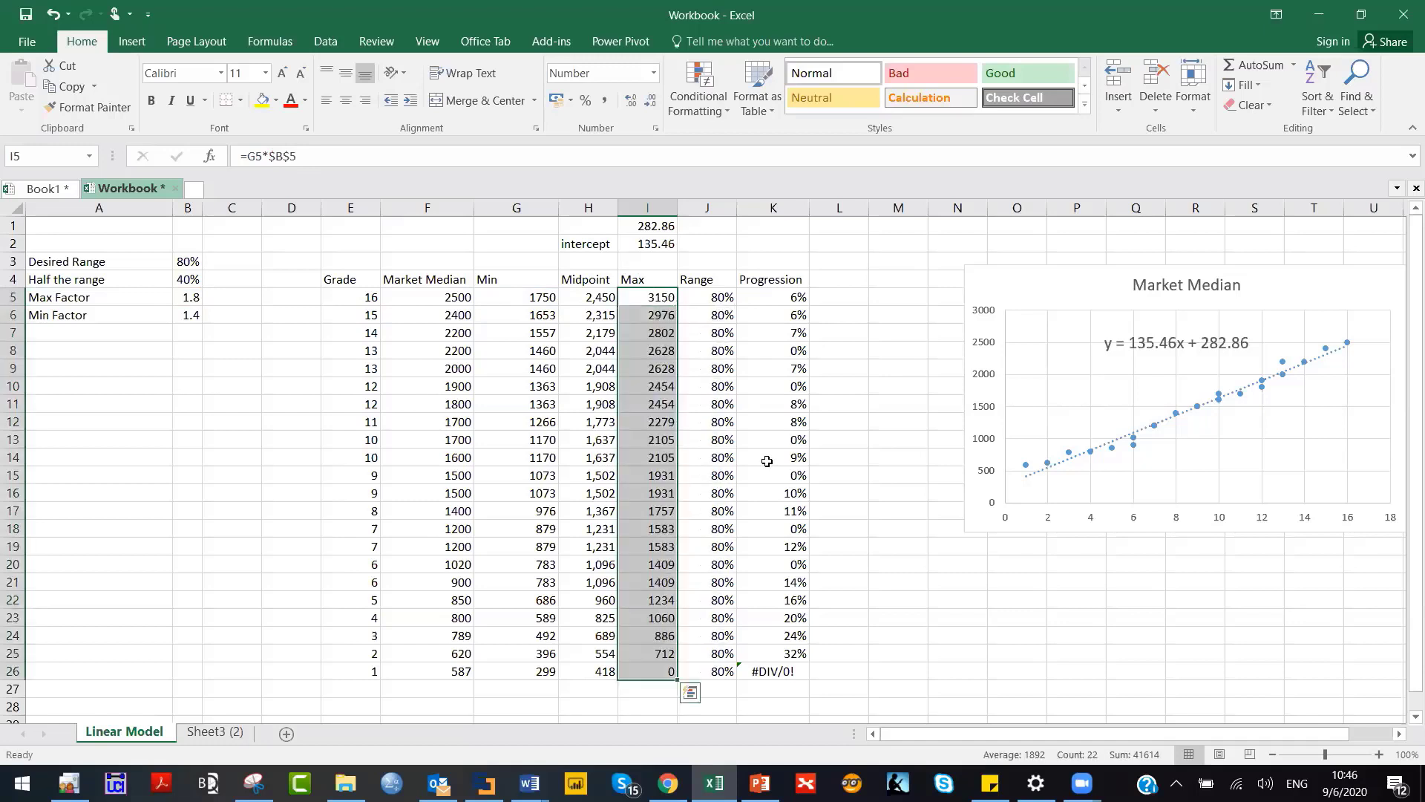
left_click(890, 524)
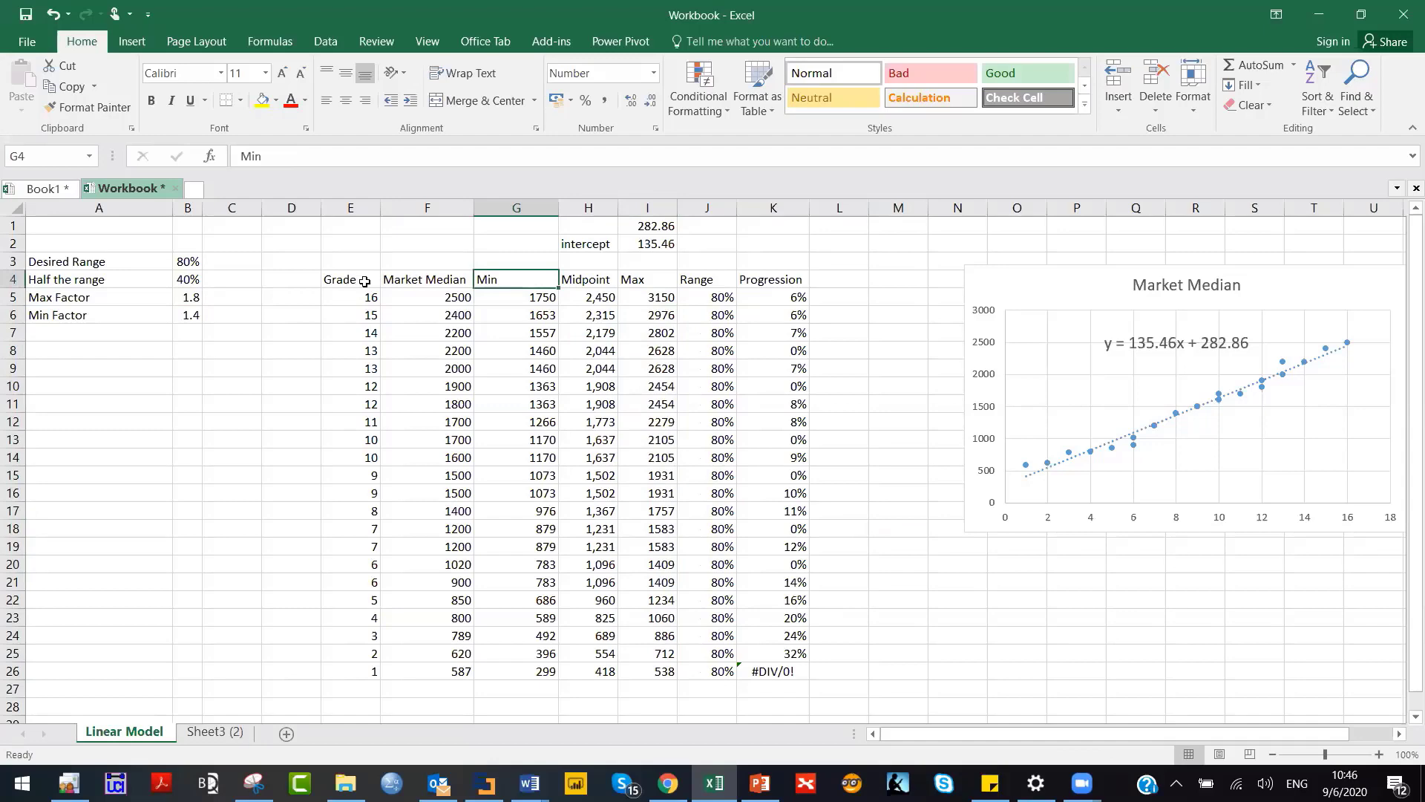
Hide the Market Median column F.
left_click(435, 202)
right_click(436, 207)
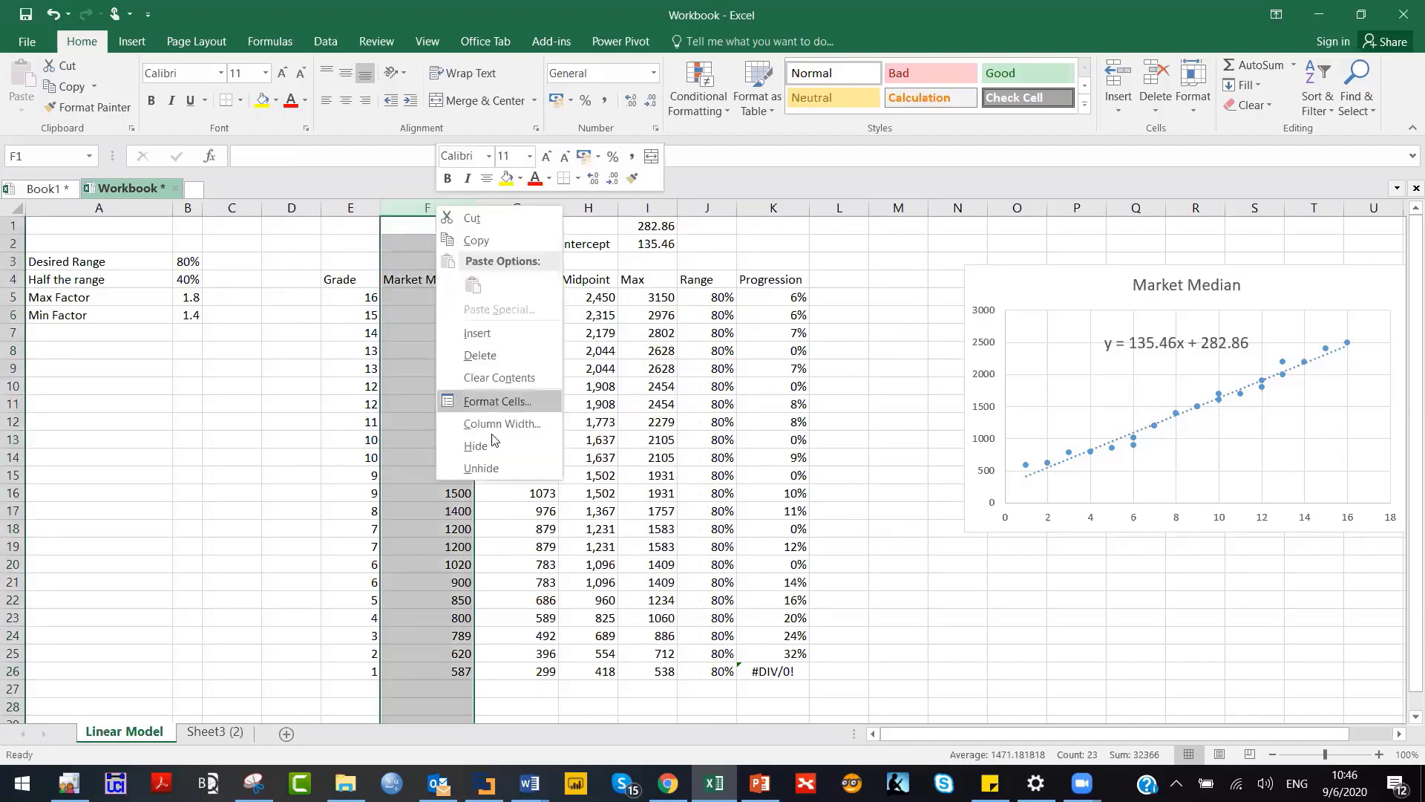
key("h")
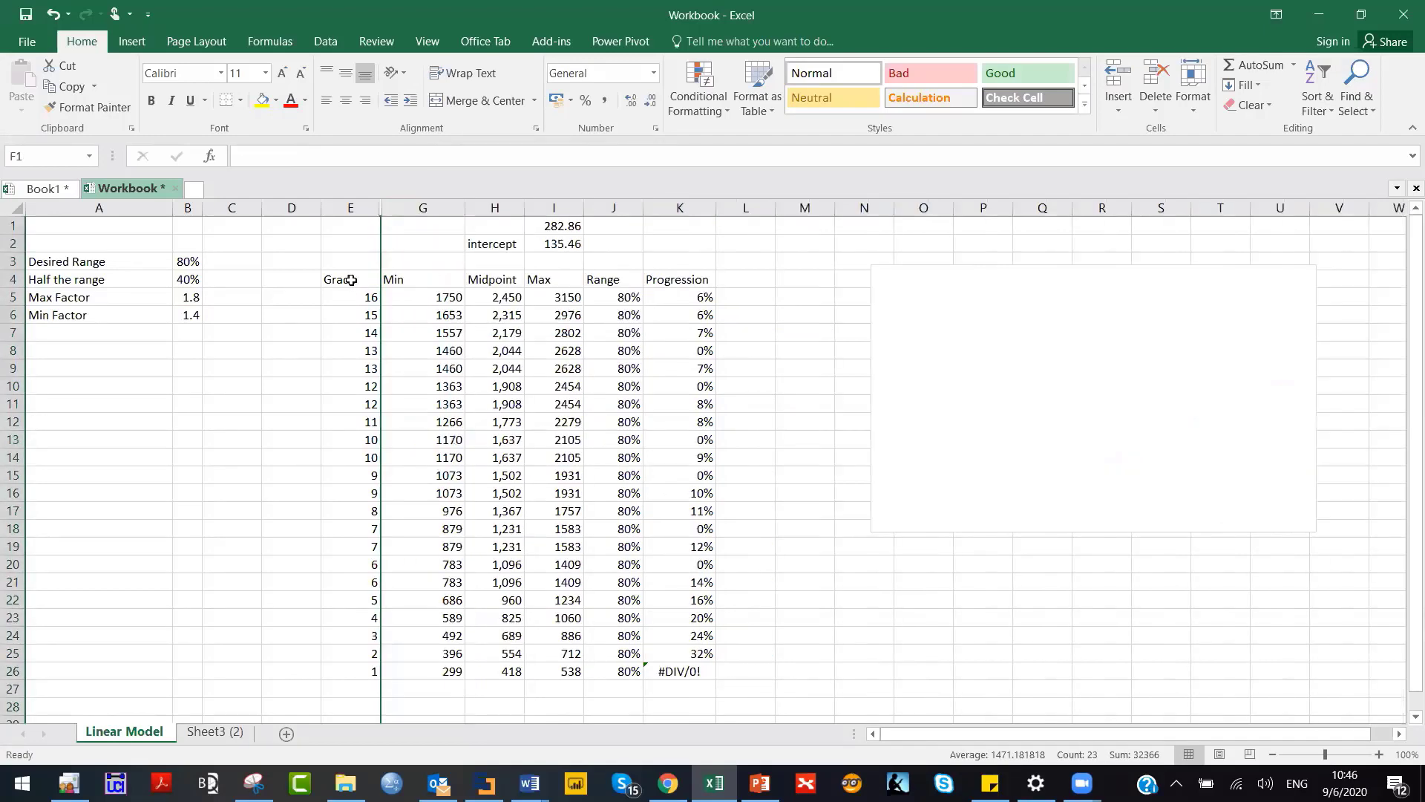
Try to apply outside borders to the salary table in E4:K26.
left_click(358, 285)
left_click_drag(359, 288, 668, 671)
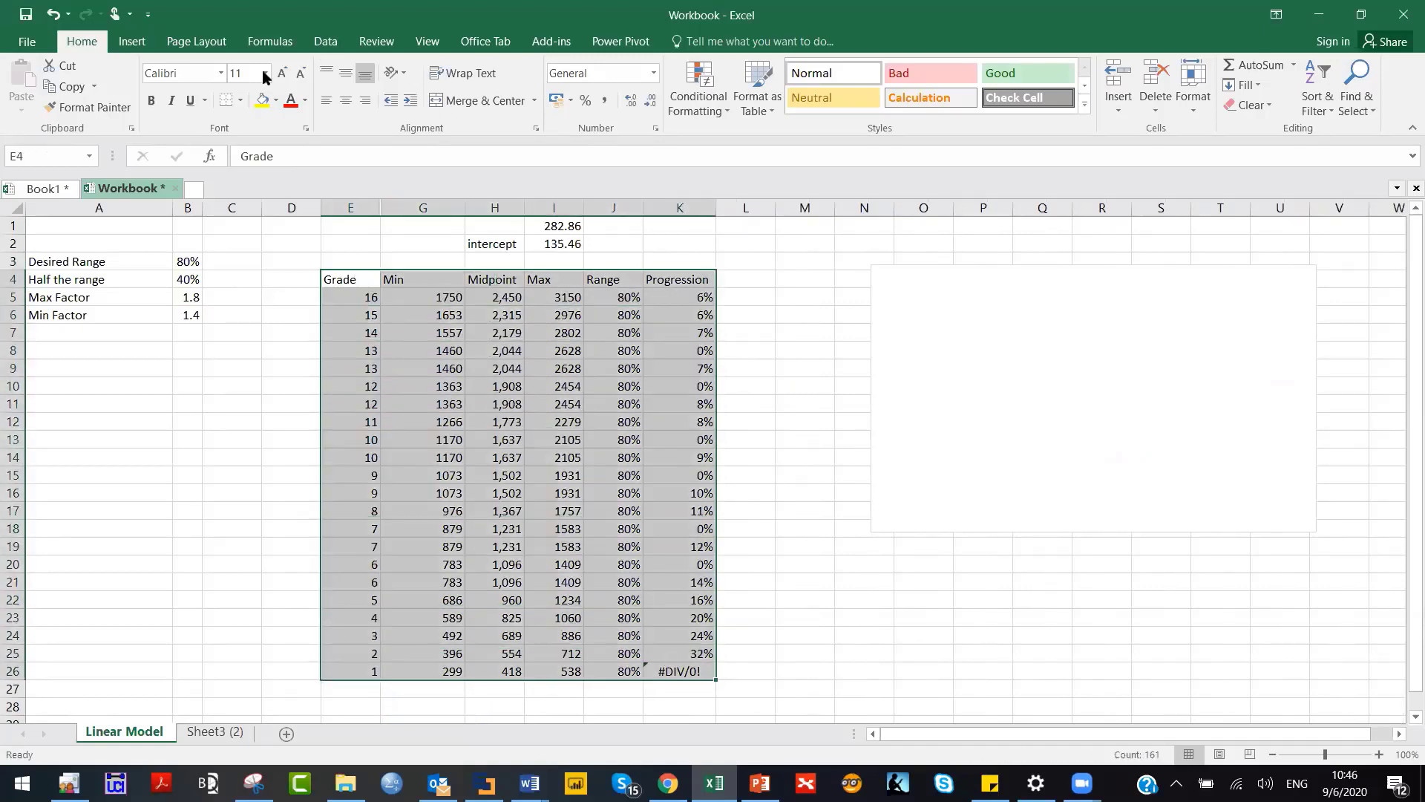
left_click(241, 101)
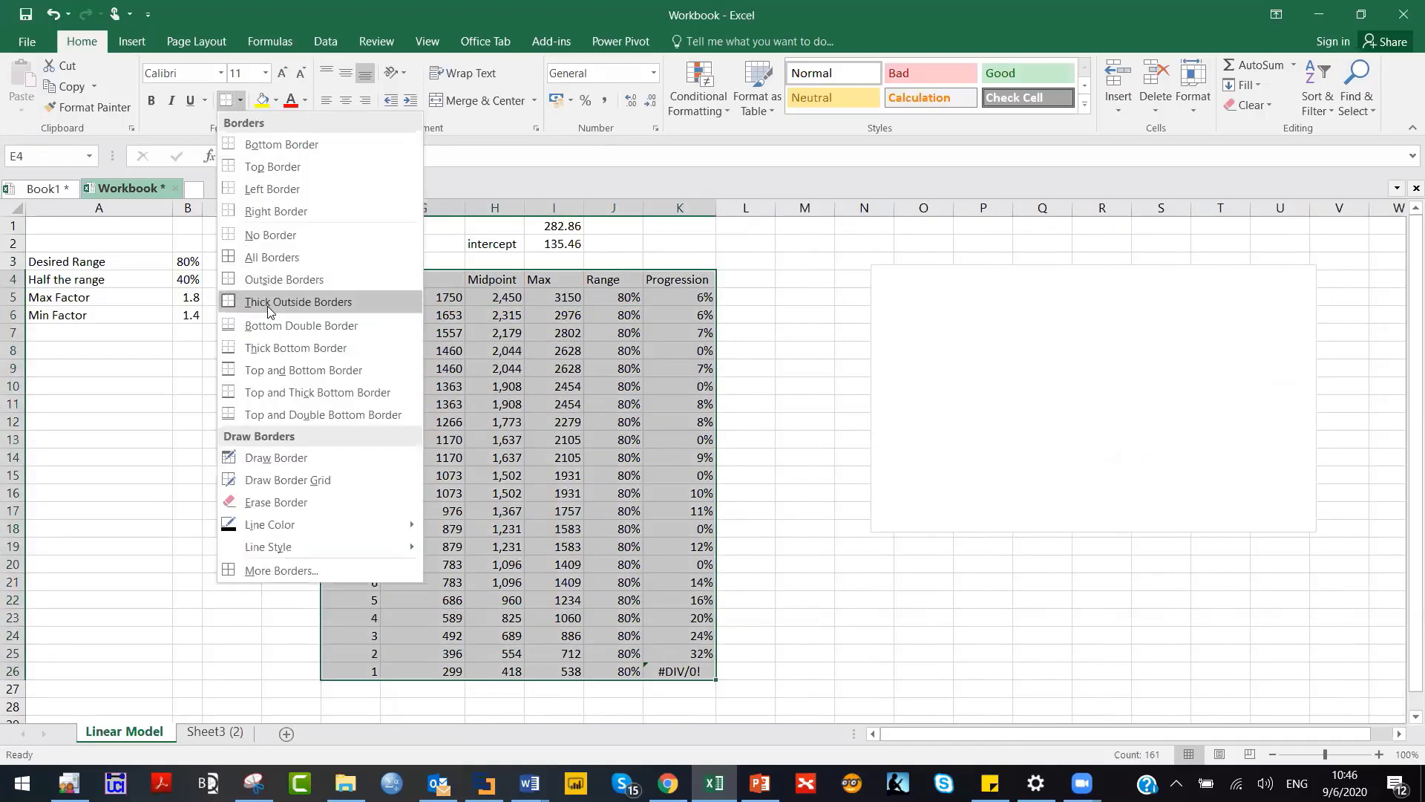
left_click(276, 278)
left_click(276, 276)
Apply all borders to the salary table in E4:K26.
left_click_drag(353, 282, 684, 678)
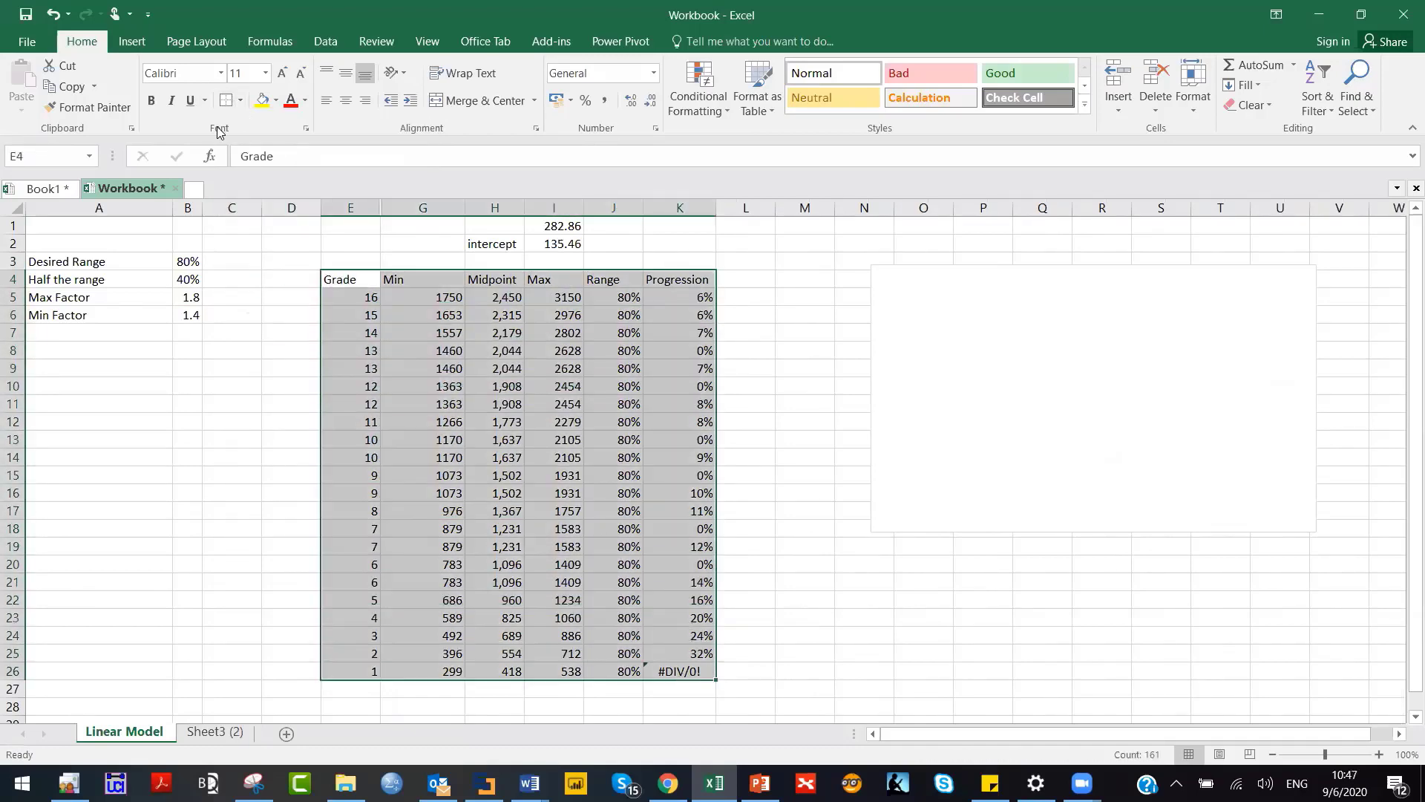
left_click(242, 101)
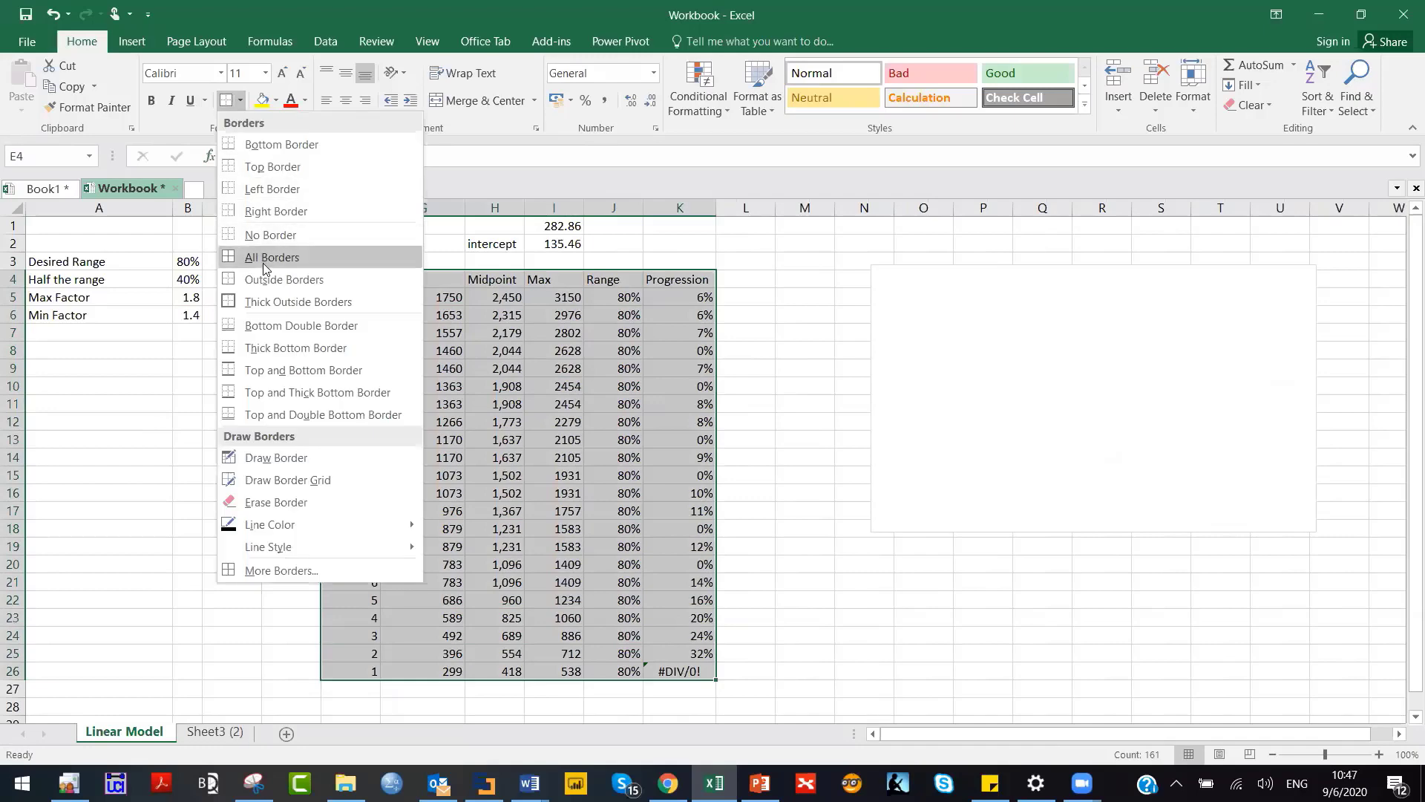
left_click(263, 259)
left_click(424, 294)
Bold the table's header row from Grade to Progression and autofit the width of the Progression column.
left_click_drag(363, 279, 671, 285)
key("ctrl+b")
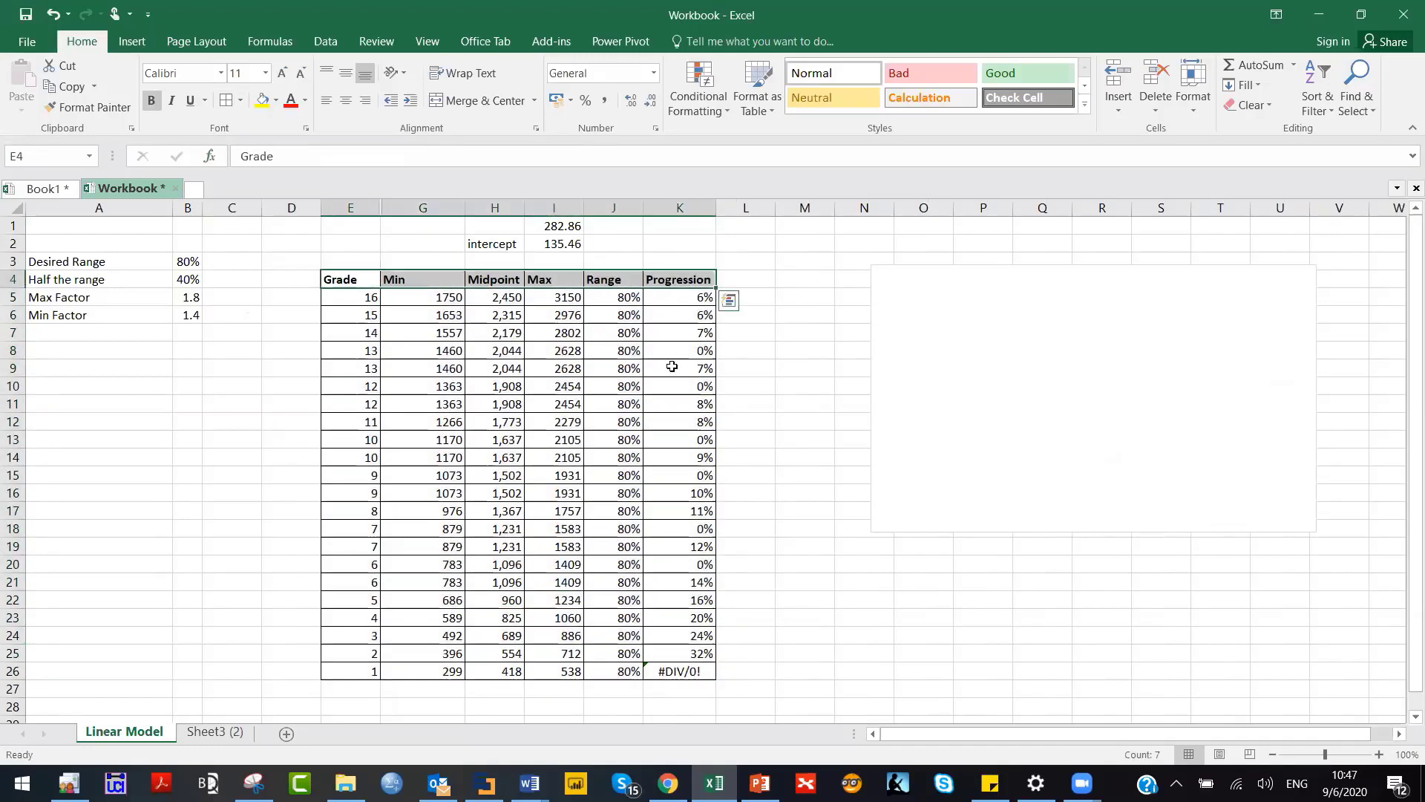
left_click(672, 368)
double_click(717, 208)
left_click(726, 457)
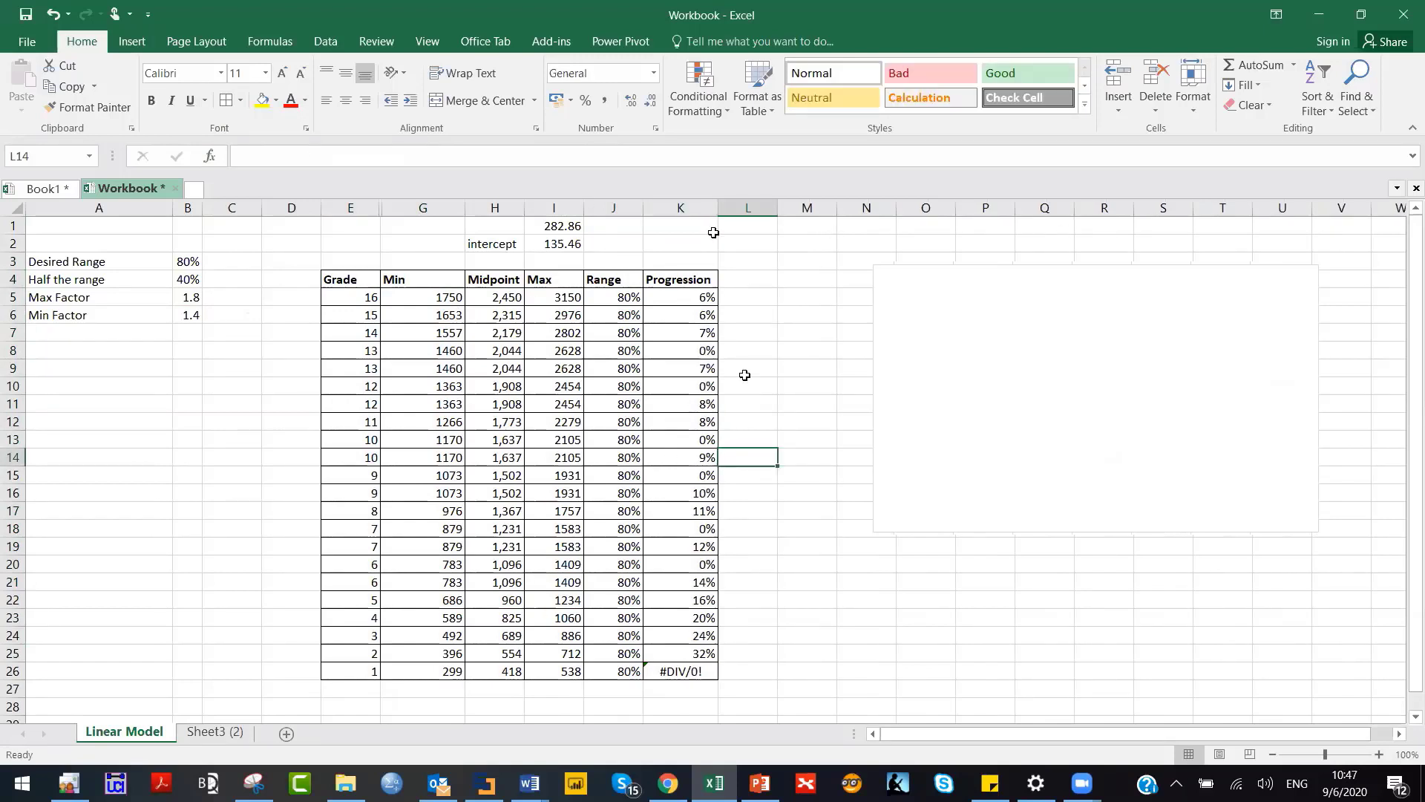
left_click_drag(686, 652, 682, 275)
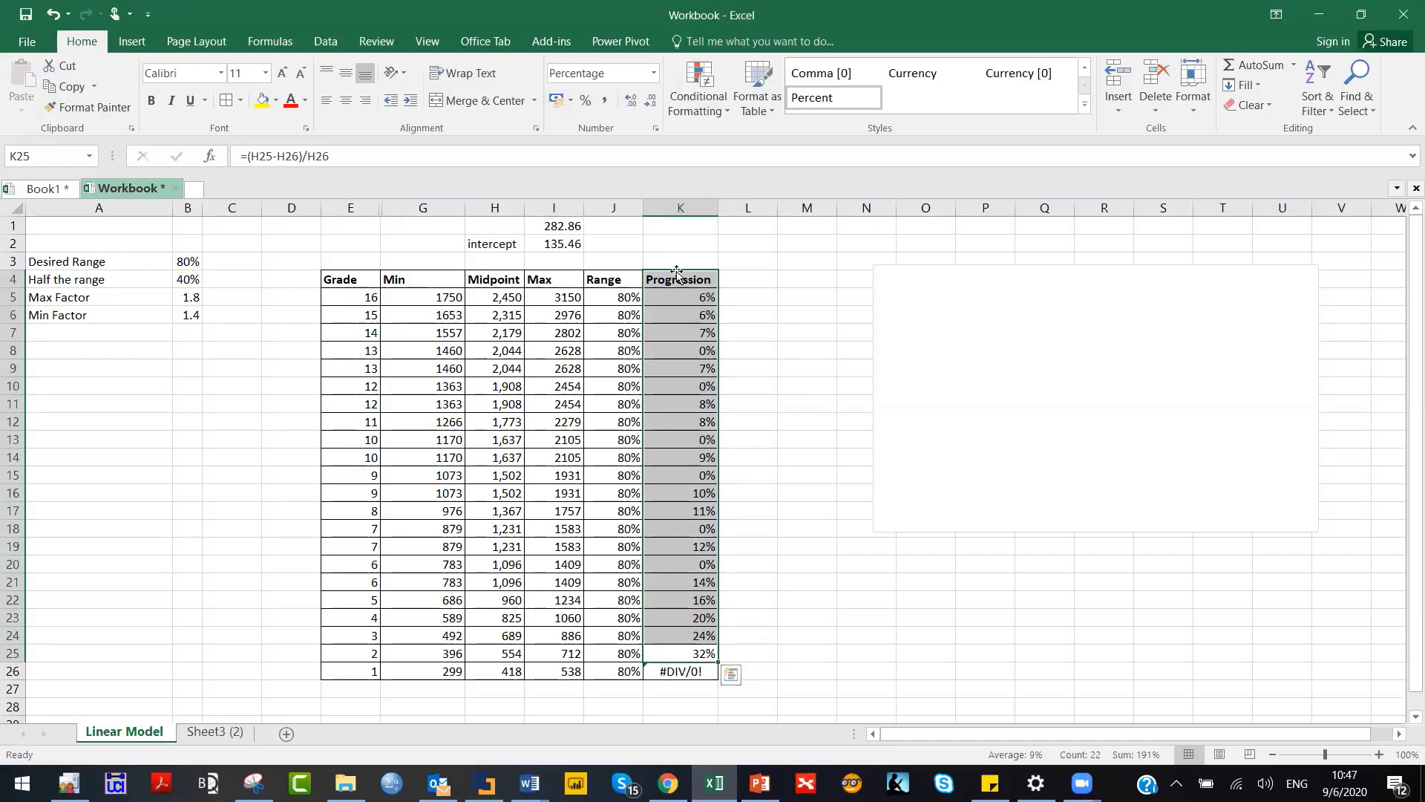
left_click(520, 653)
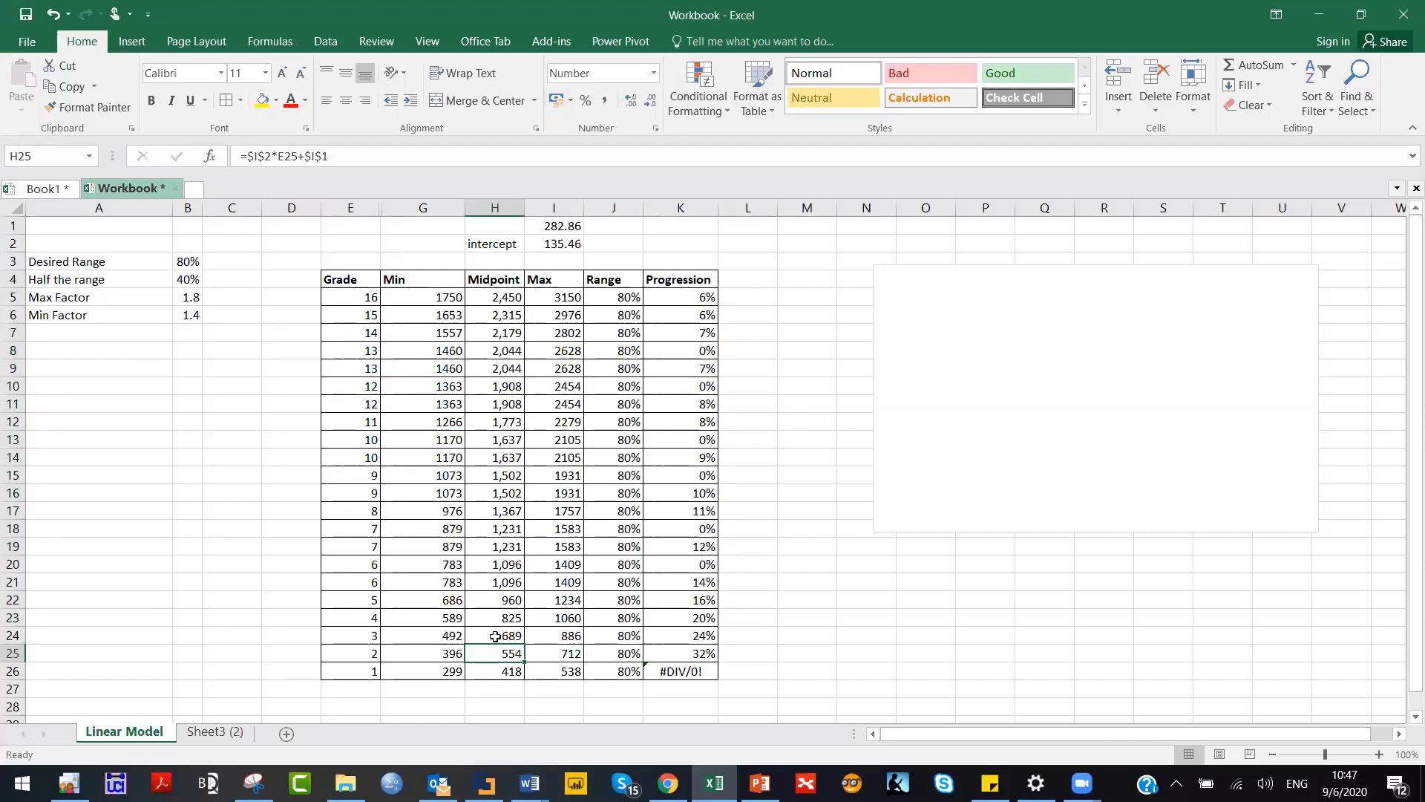
double_click(496, 654)
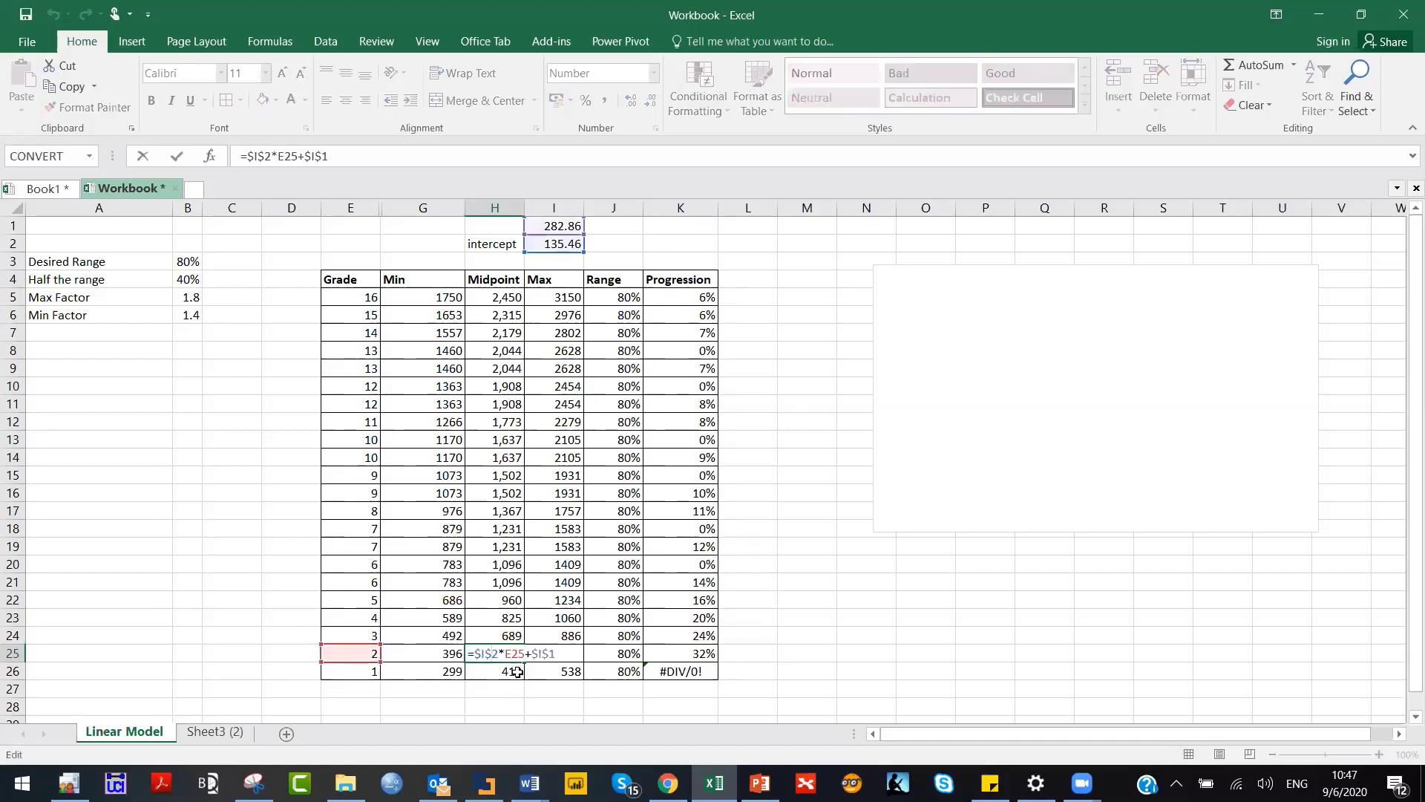
key("Return")
left_click(361, 161)
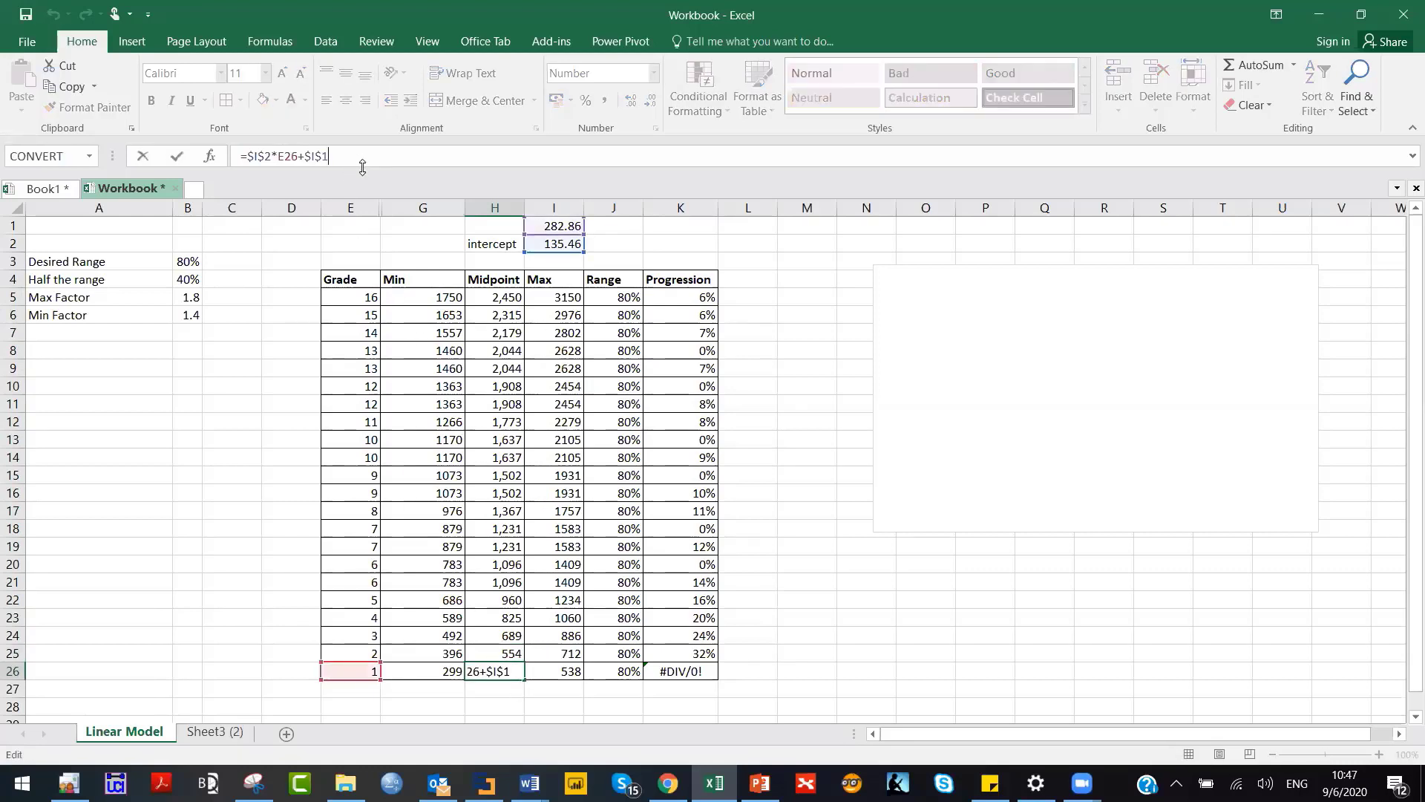
type("*1.")
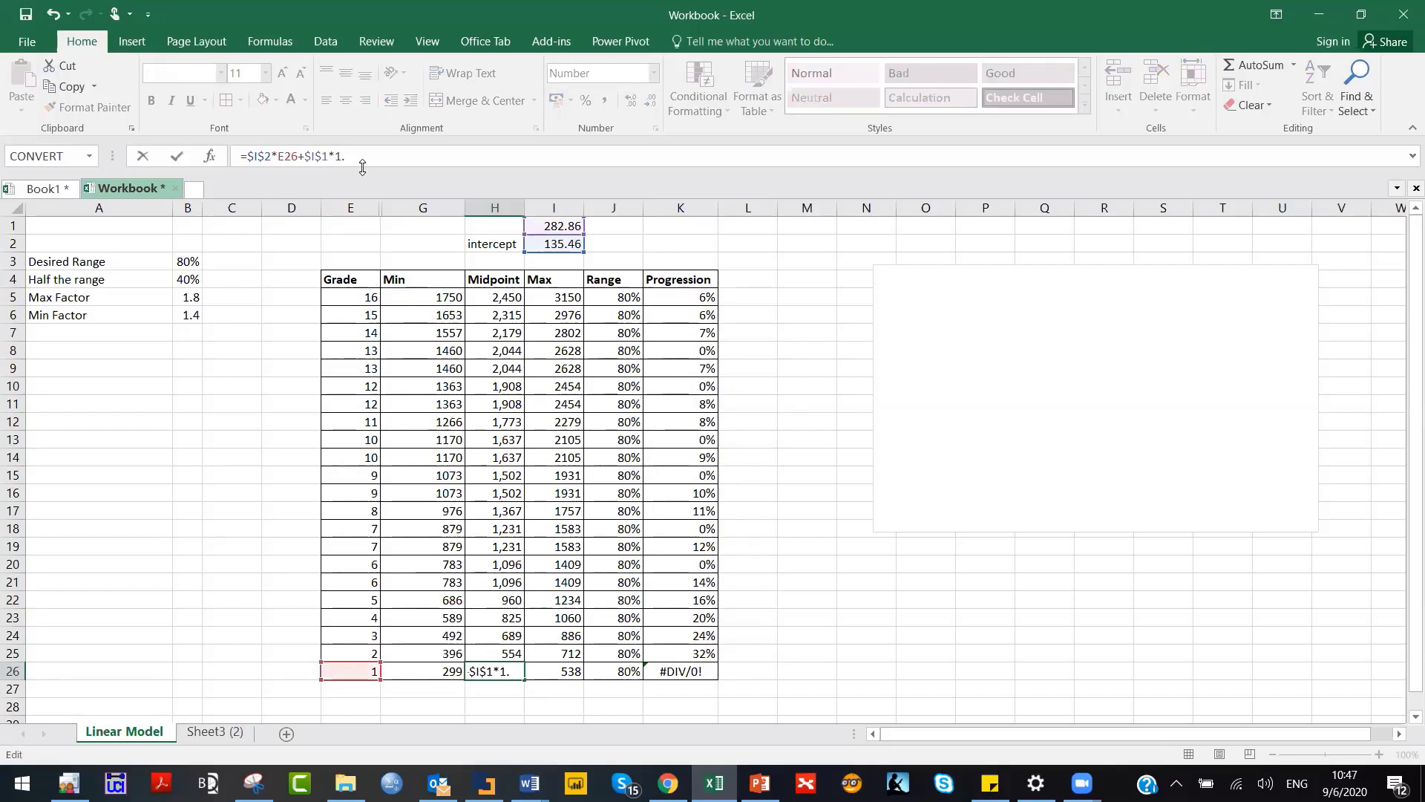
key("BackSpace")
key("BackSpace")
key("BackSpace")
key("Return")
Append a *1.30 multiplier to the grade 2 midpoint formula in H25.
left_click(508, 655)
left_click(373, 158)
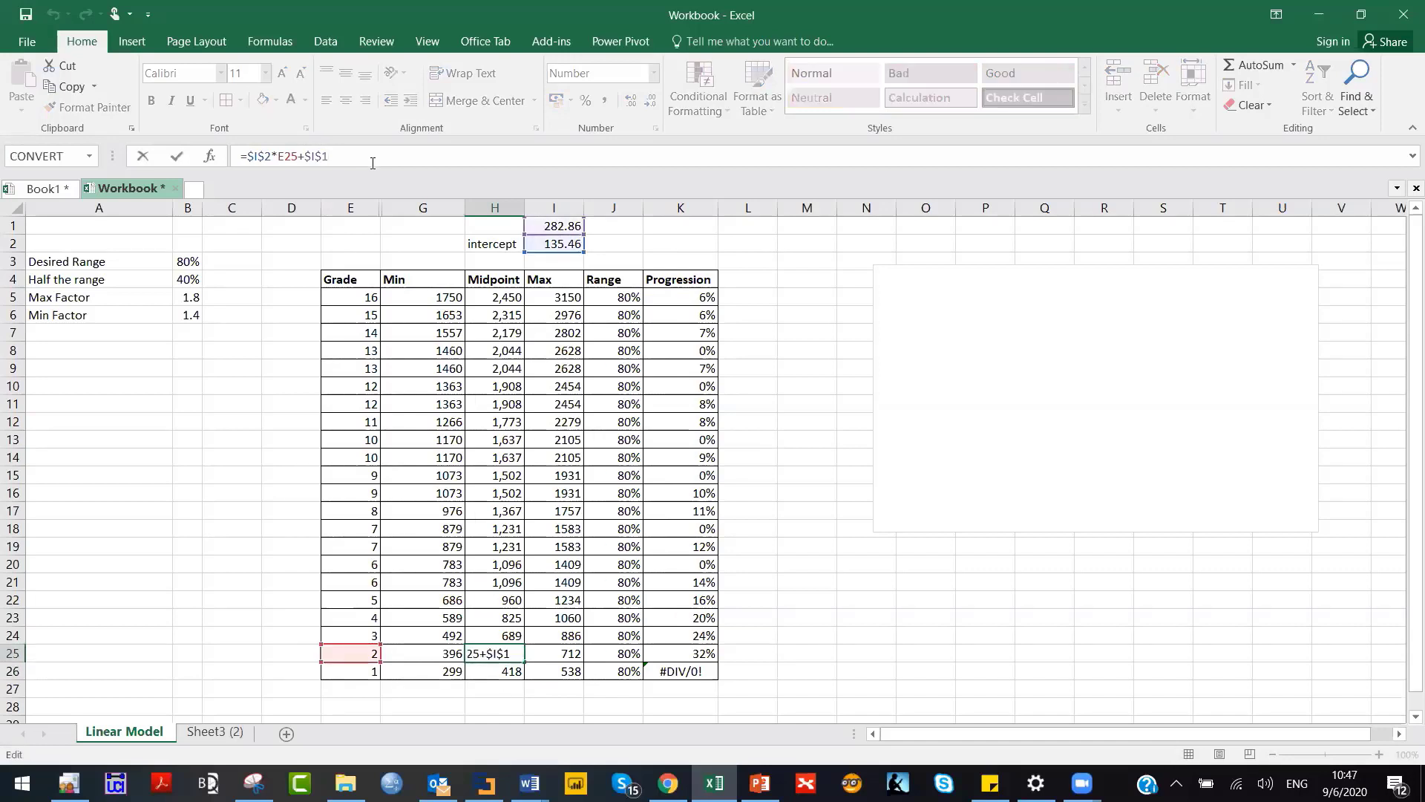
type("*1.30")
key("Return")
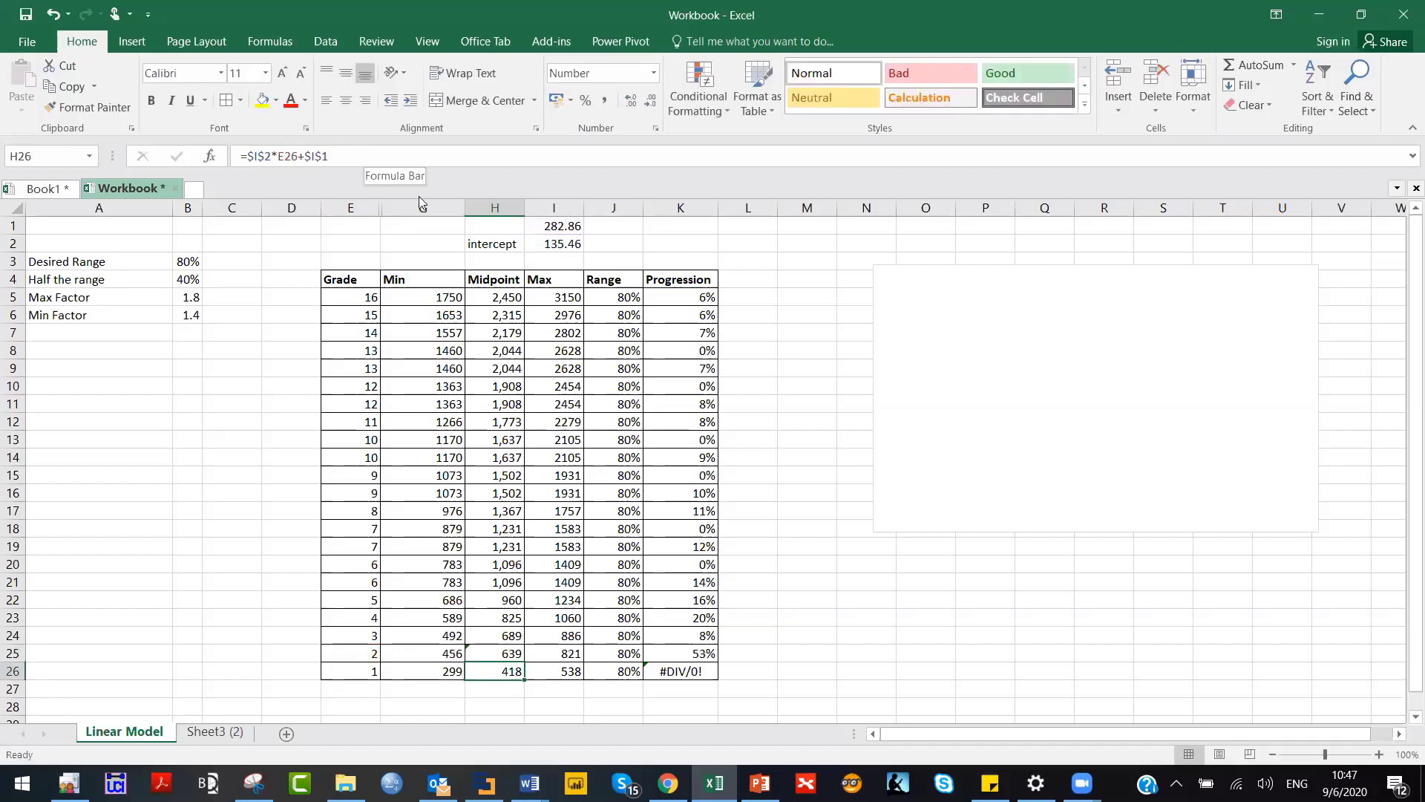
left_click(517, 657)
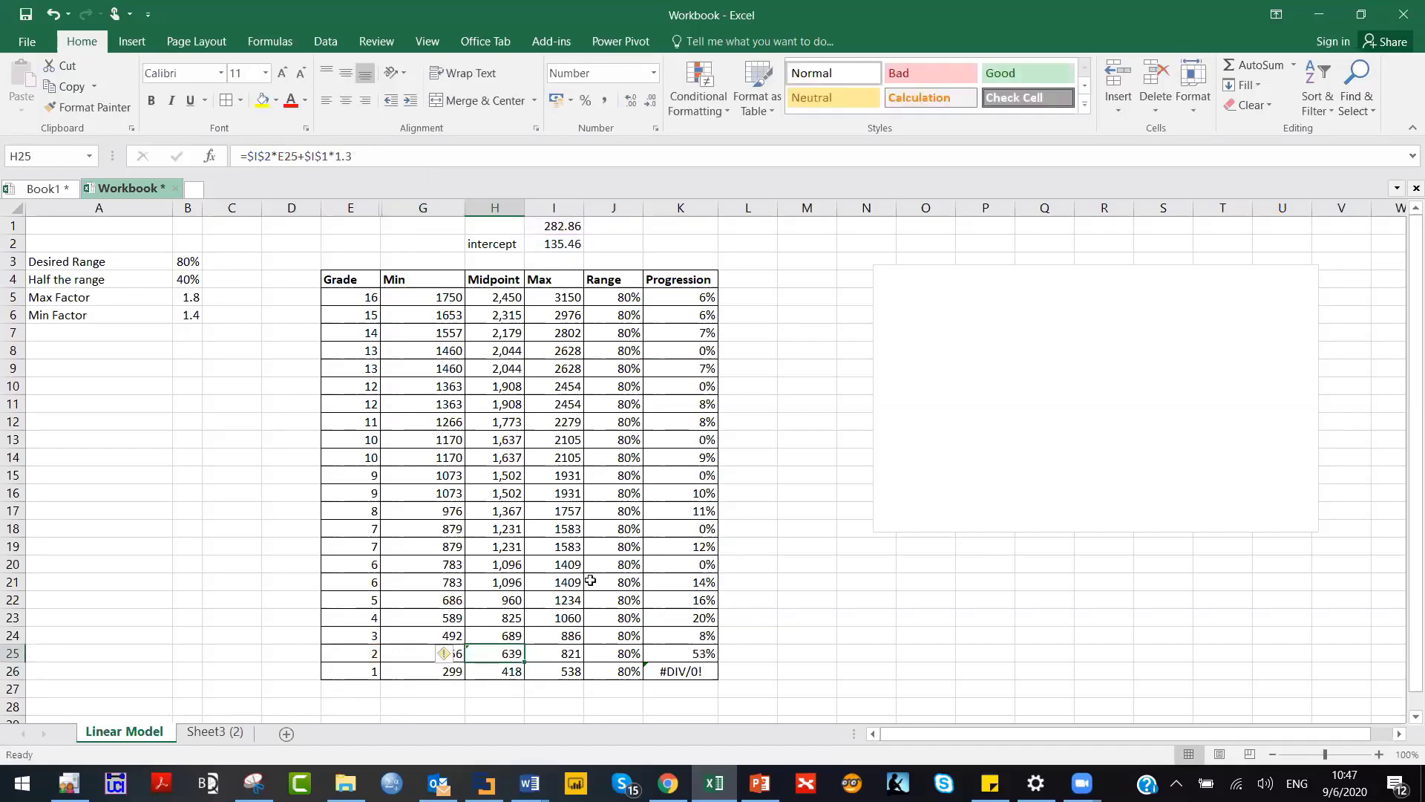
left_click_drag(359, 280, 594, 622)
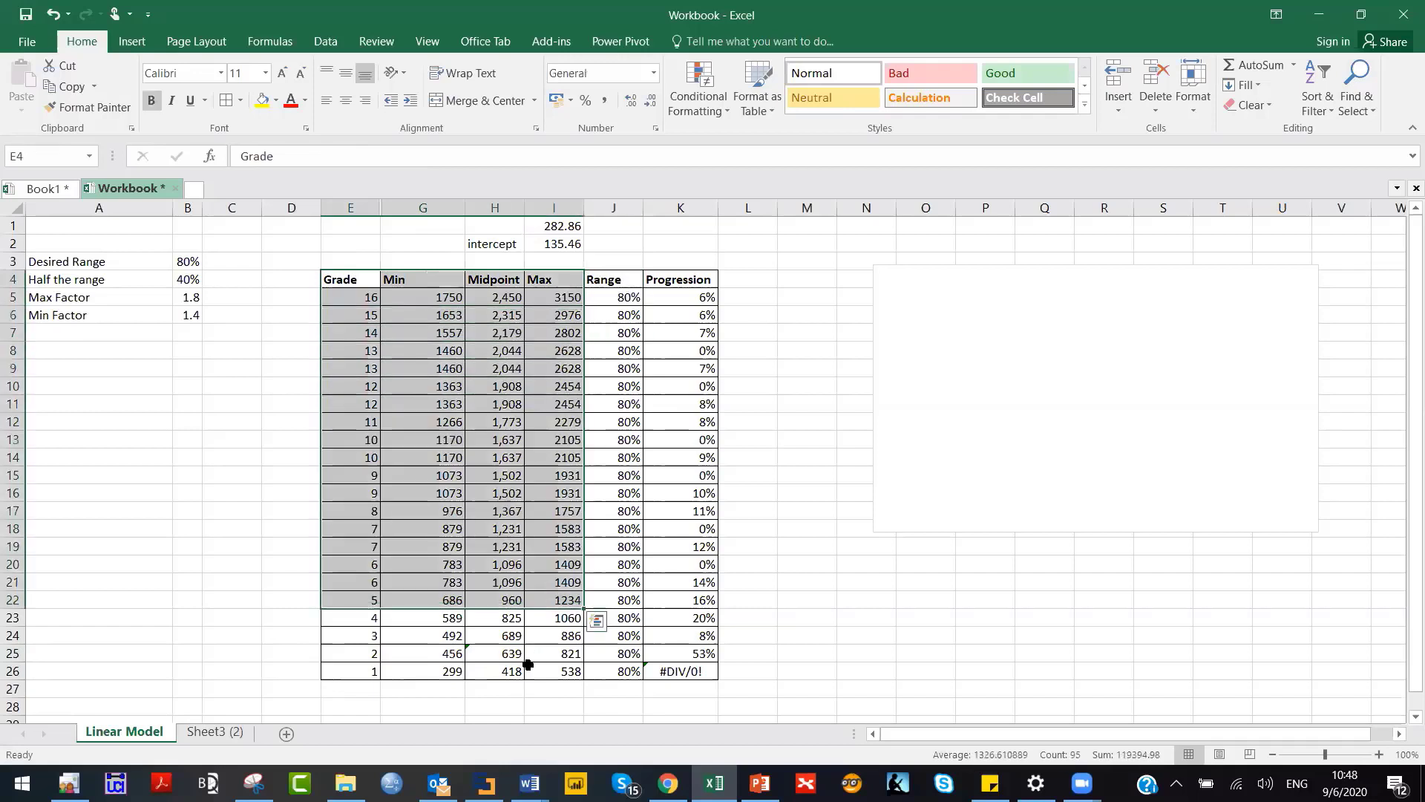
left_click(517, 689)
left_click(517, 657)
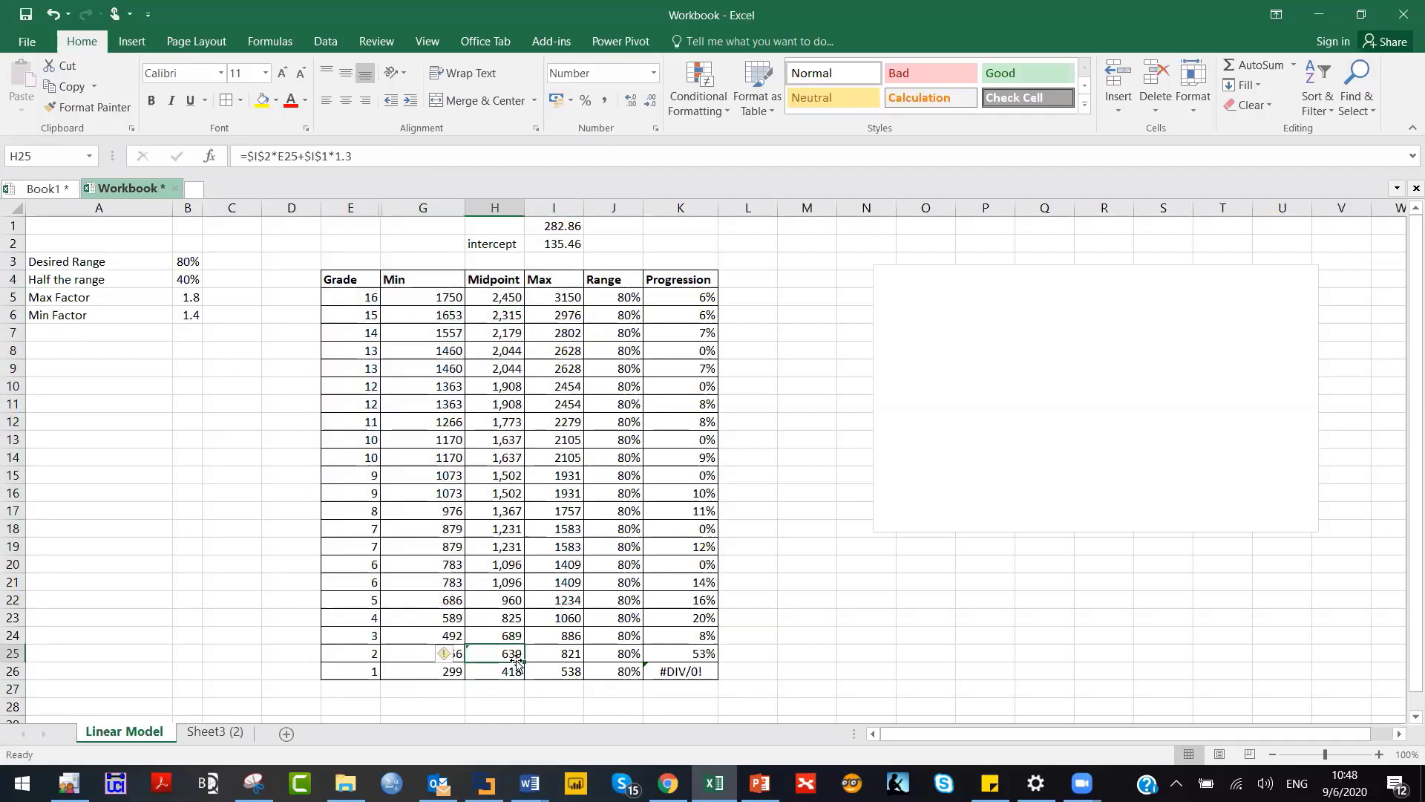
left_click_drag(514, 670, 507, 294)
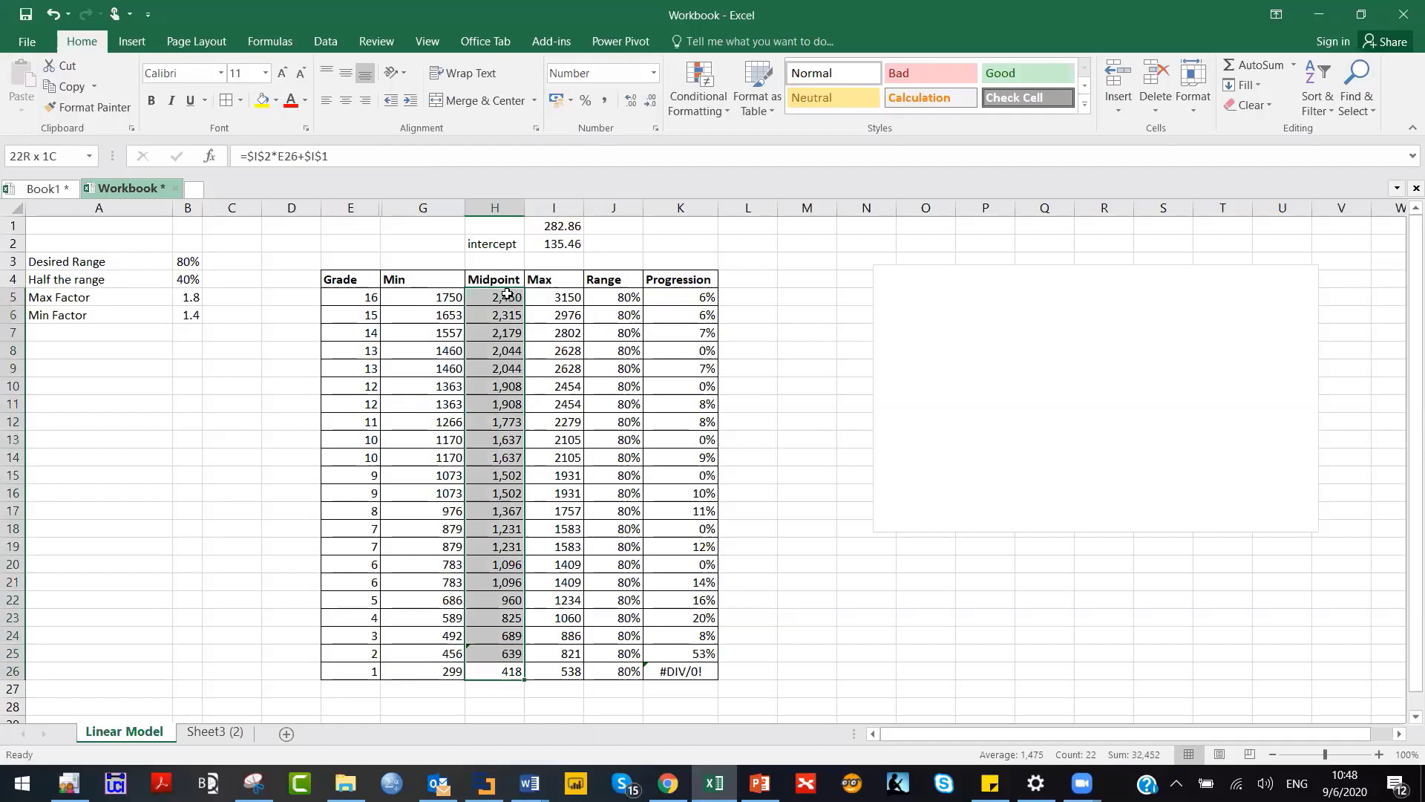
key("ctrl+c")
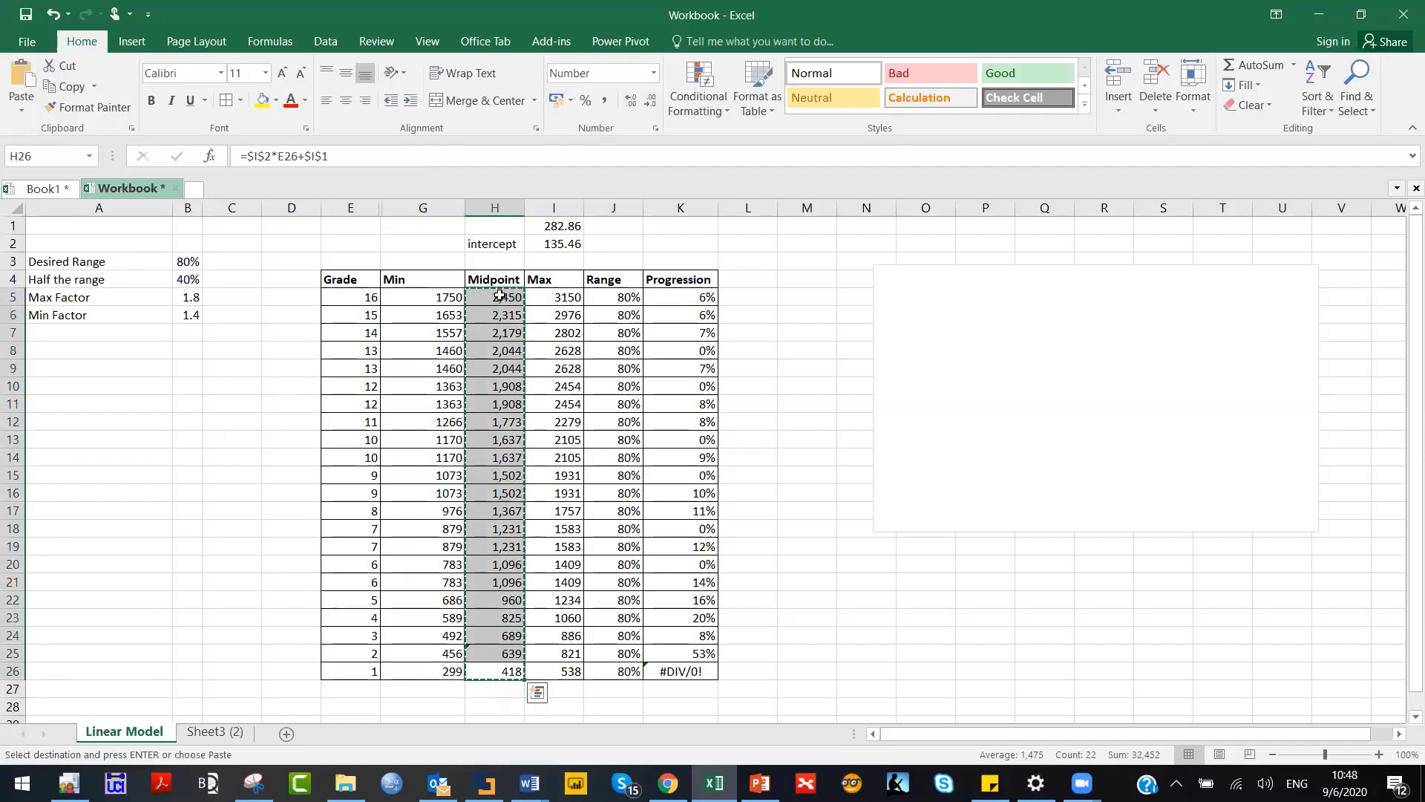
key("Escape")
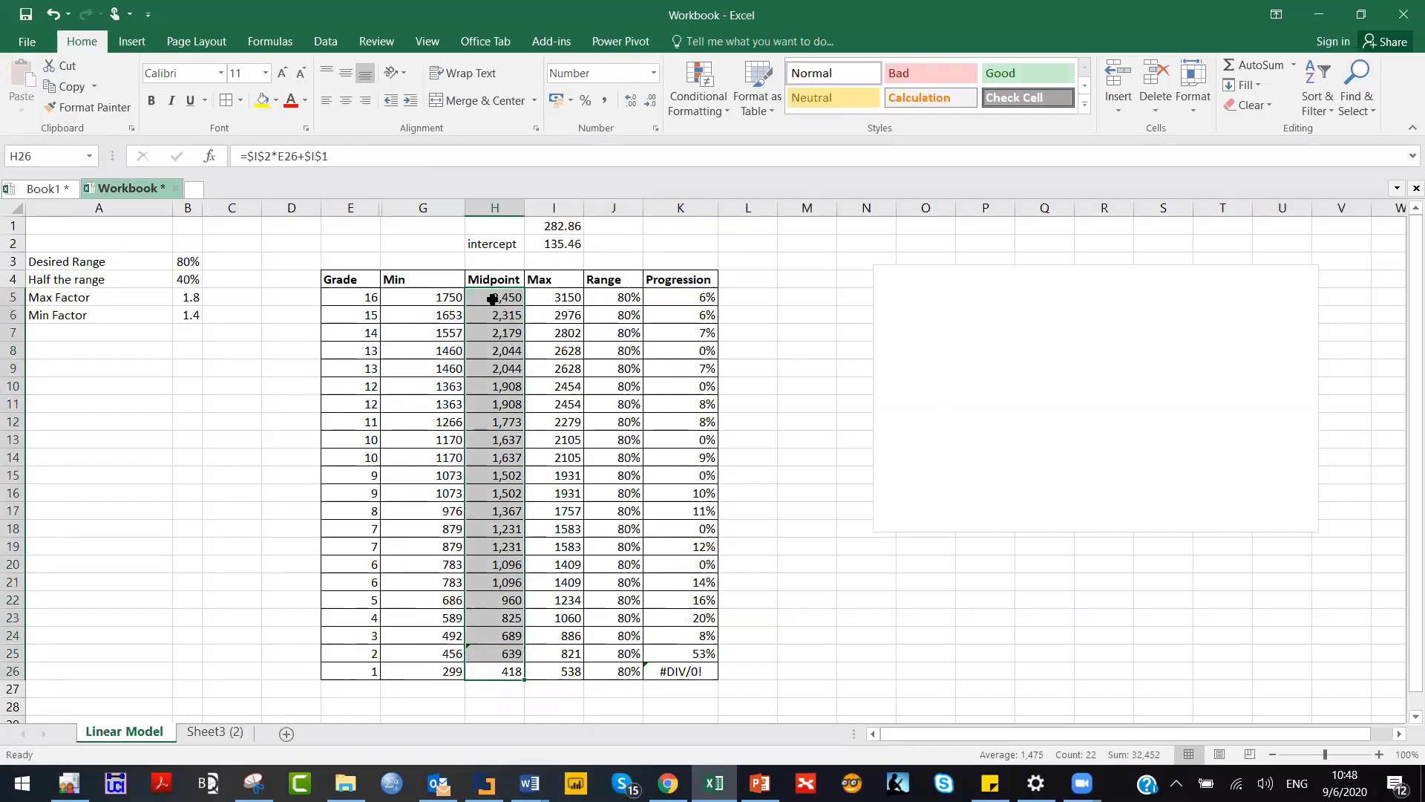
right_click(493, 299)
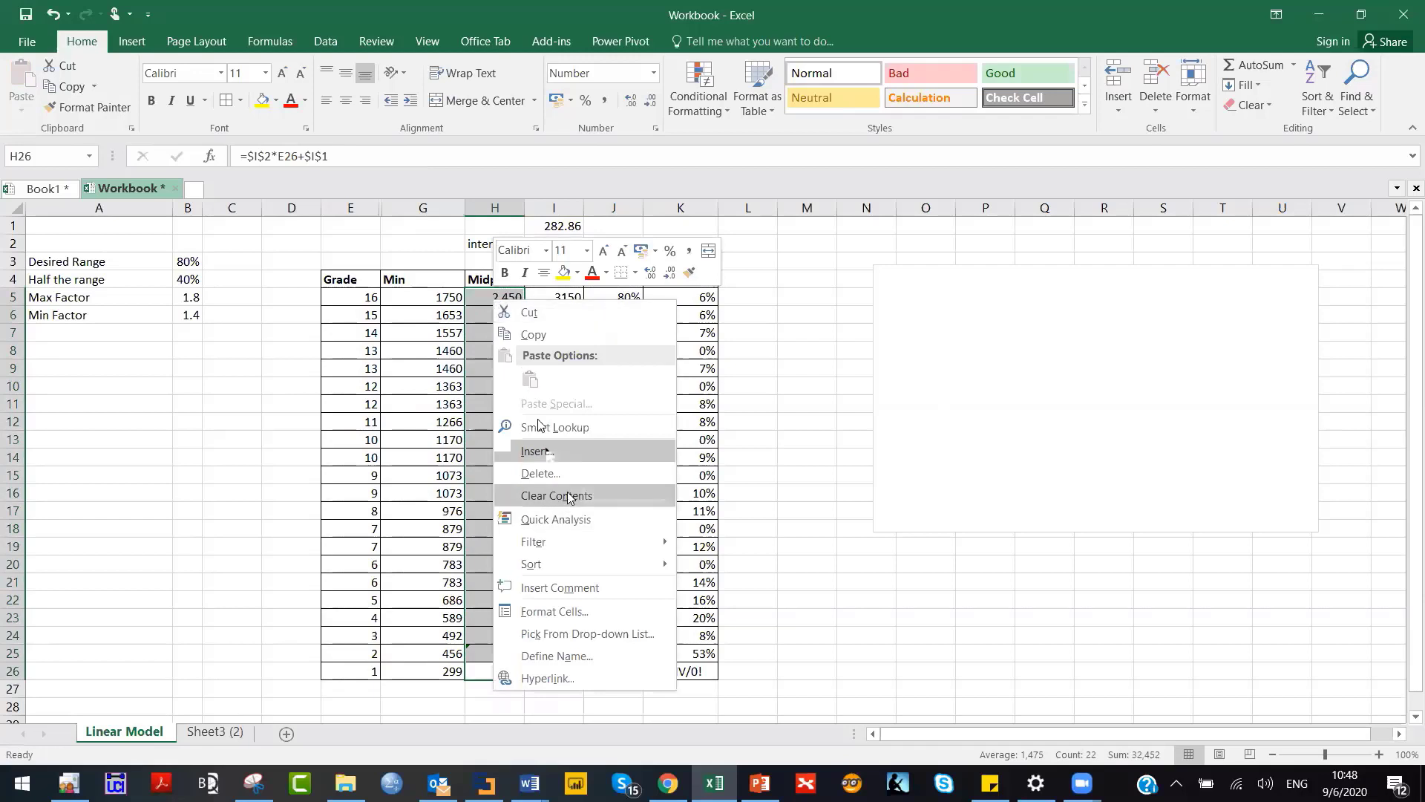
left_click(896, 428)
left_click(554, 404)
Replace the midpoint formulas in H5:H26 with their static values by copying the range and pasting values over it.
left_click_drag(503, 299, 504, 671)
right_click(490, 440)
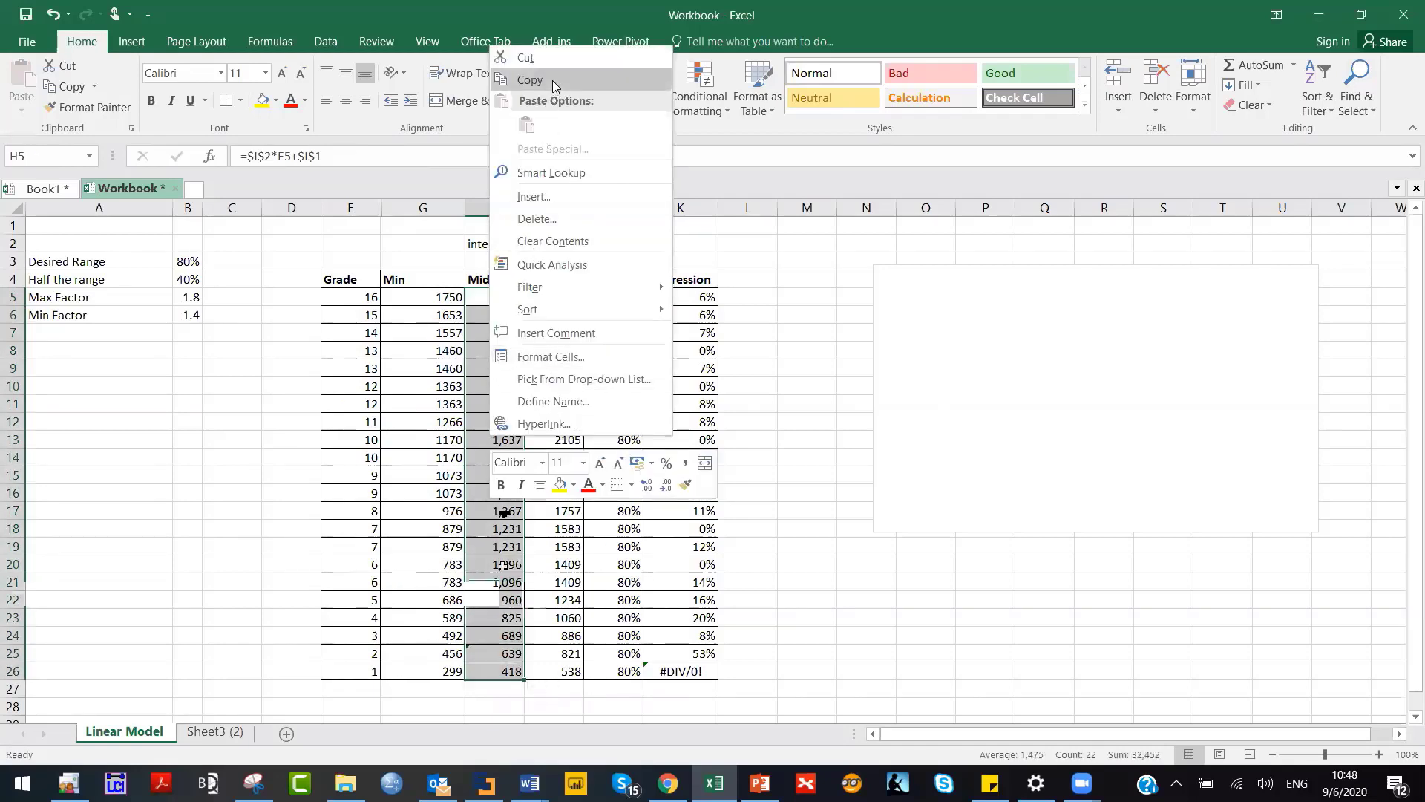
left_click(553, 80)
left_click(942, 388)
left_click(493, 296)
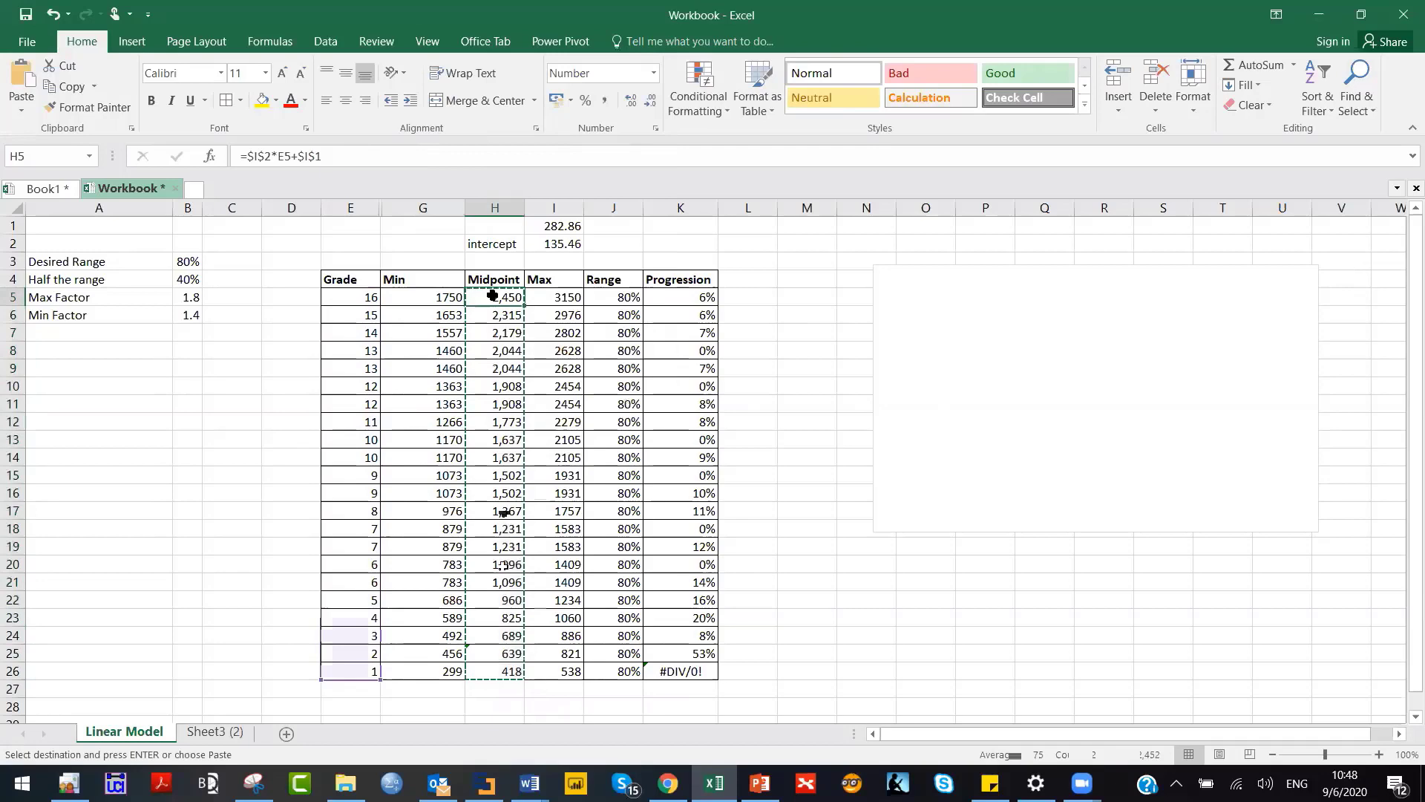
right_click(493, 295)
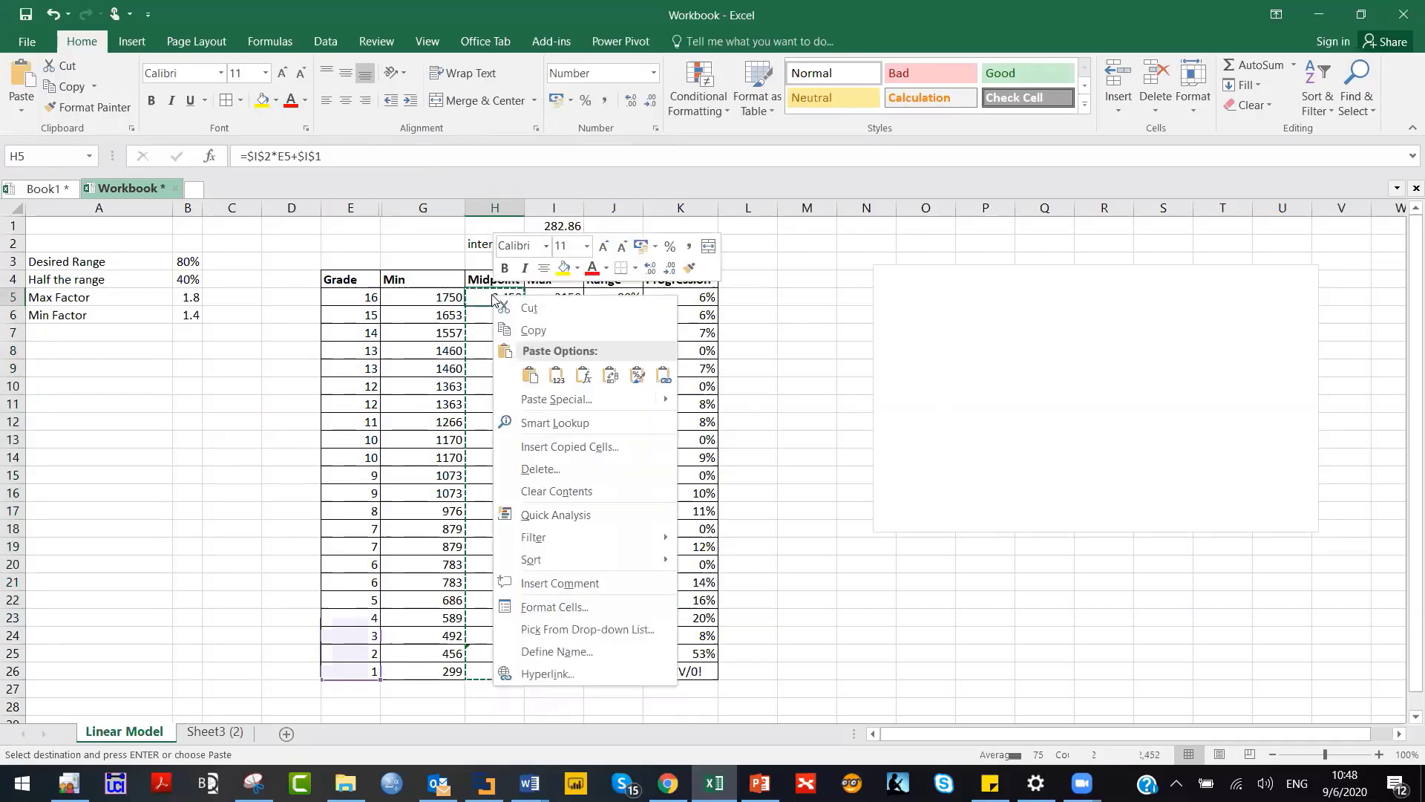
left_click(551, 401)
left_click(419, 322)
left_click(577, 521)
left_click(843, 614)
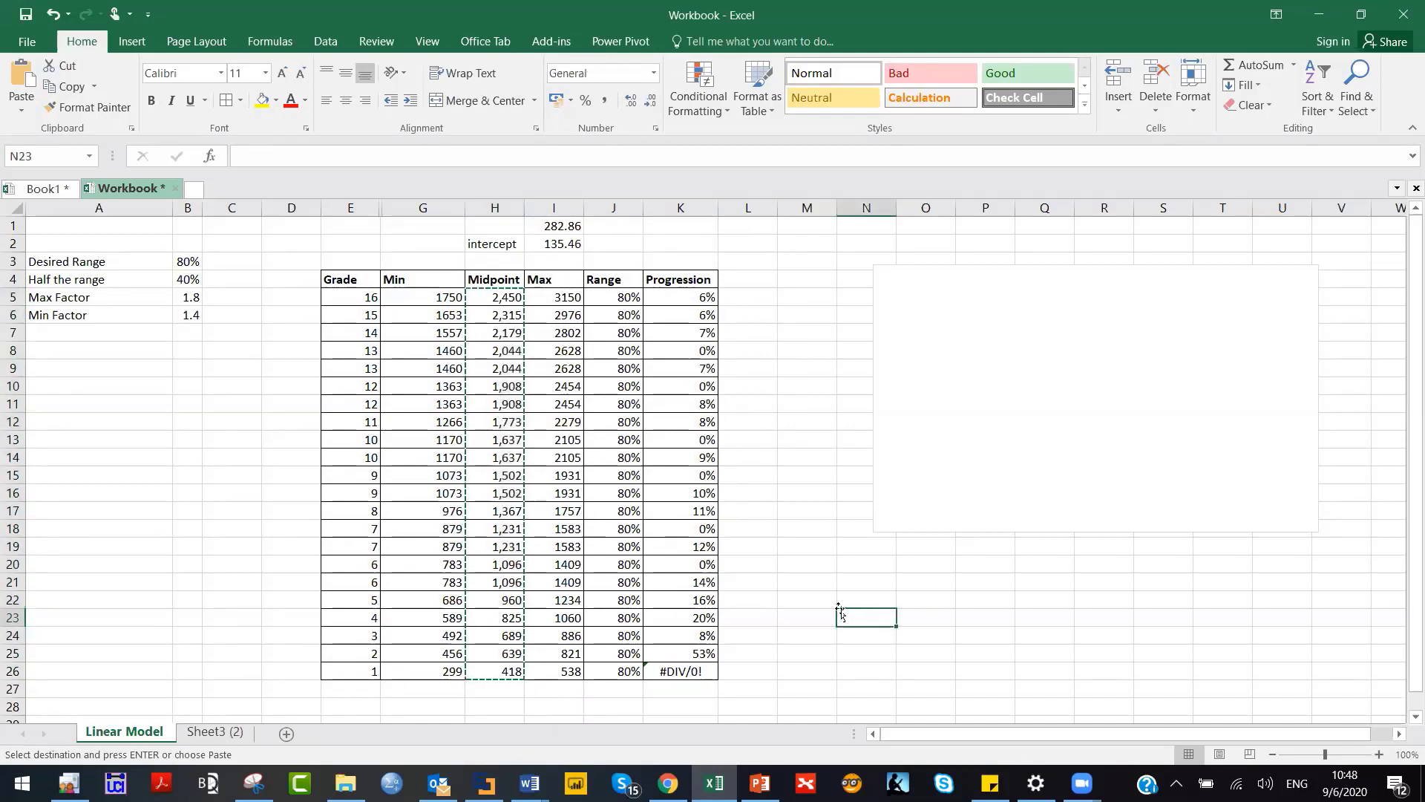
key("Escape")
Set the grade 2 midpoint in H25 to the grade 1 midpoint multiplied by 1.3 with the formula =H26*1.3.
left_click(511, 670)
left_click(516, 653)
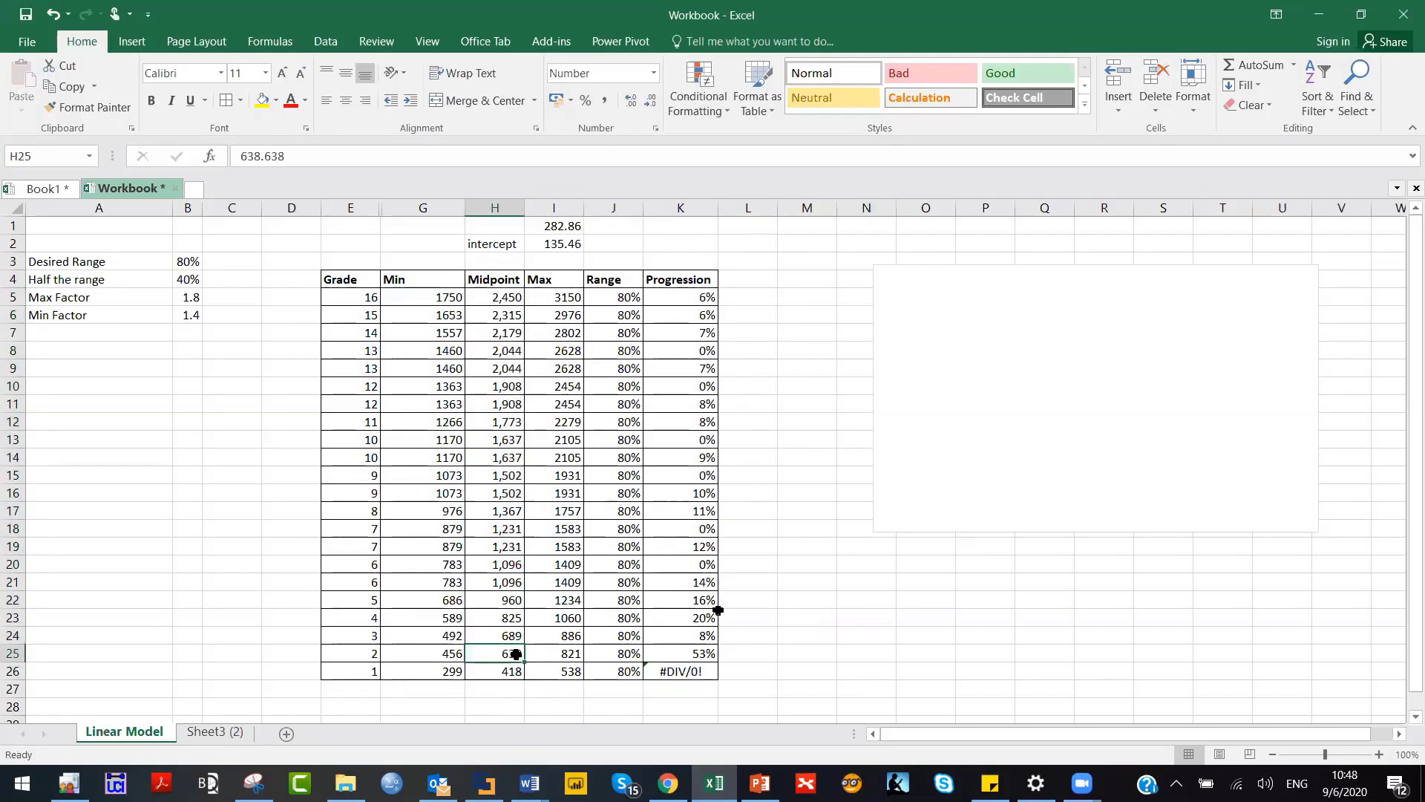
type("=")
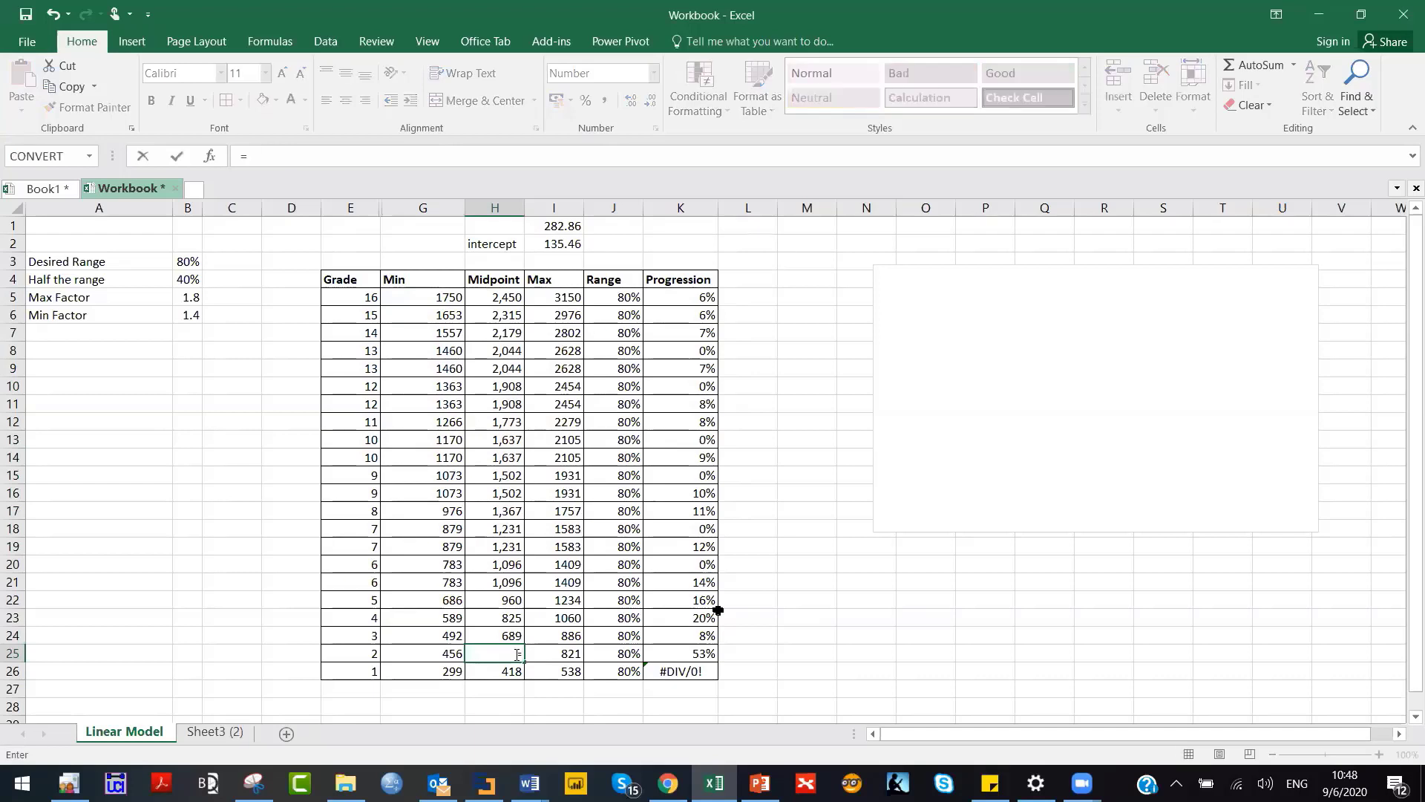
left_click(518, 670)
type("*1.3")
key("Return")
Copy the 1.3 progression formula from H25 to all higher midpoints in H5:H24 and check the Progression column.
left_click(493, 653)
key("ctrl+c")
left_click_drag(512, 639, 504, 298)
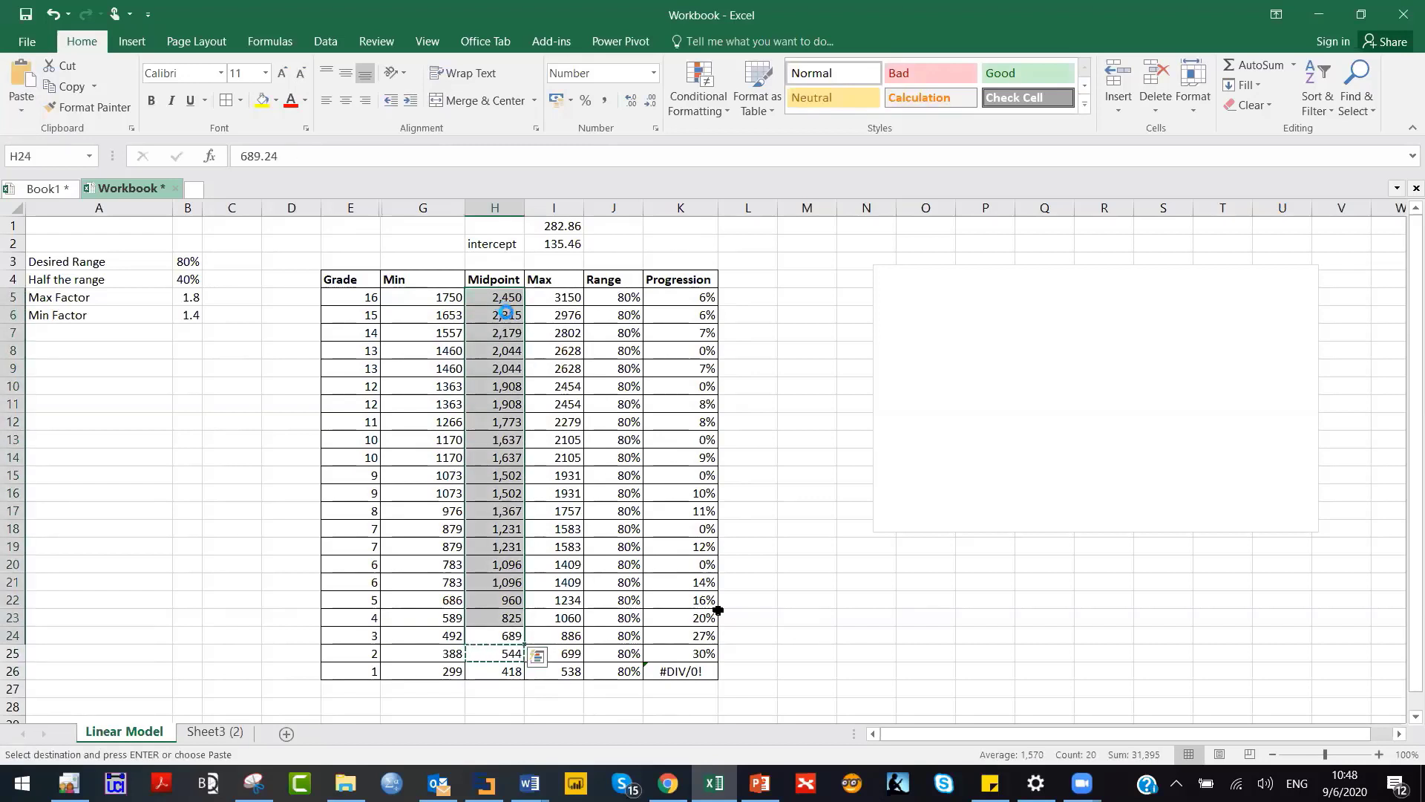
key("ctrl+v")
left_click(781, 418)
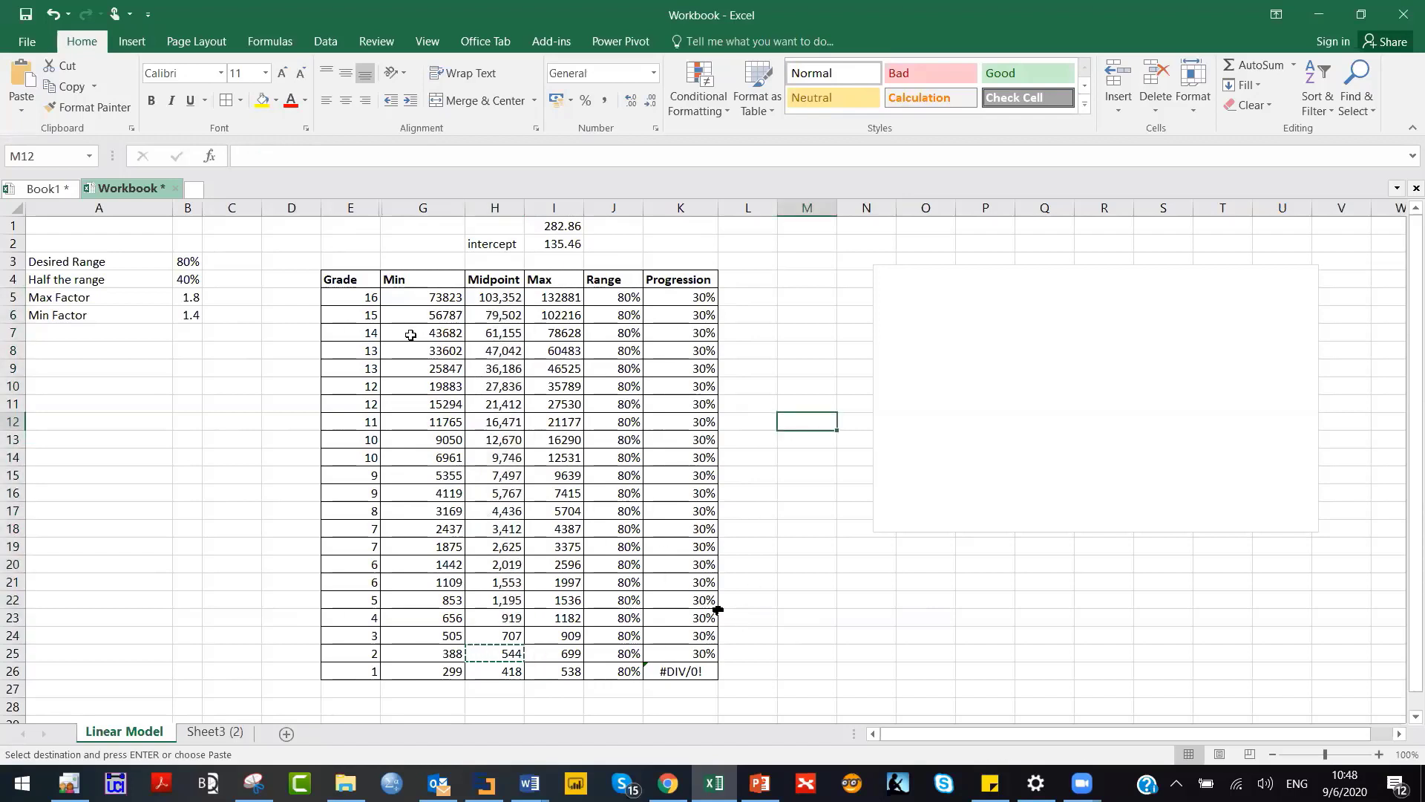
mouse_move(679, 653)
left_mouse_down()
mouse_move(744, 354)
mouse_move(698, 282)
mouse_move(677, 668)
mouse_move(698, 315)
mouse_move(696, 651)
left_mouse_up()
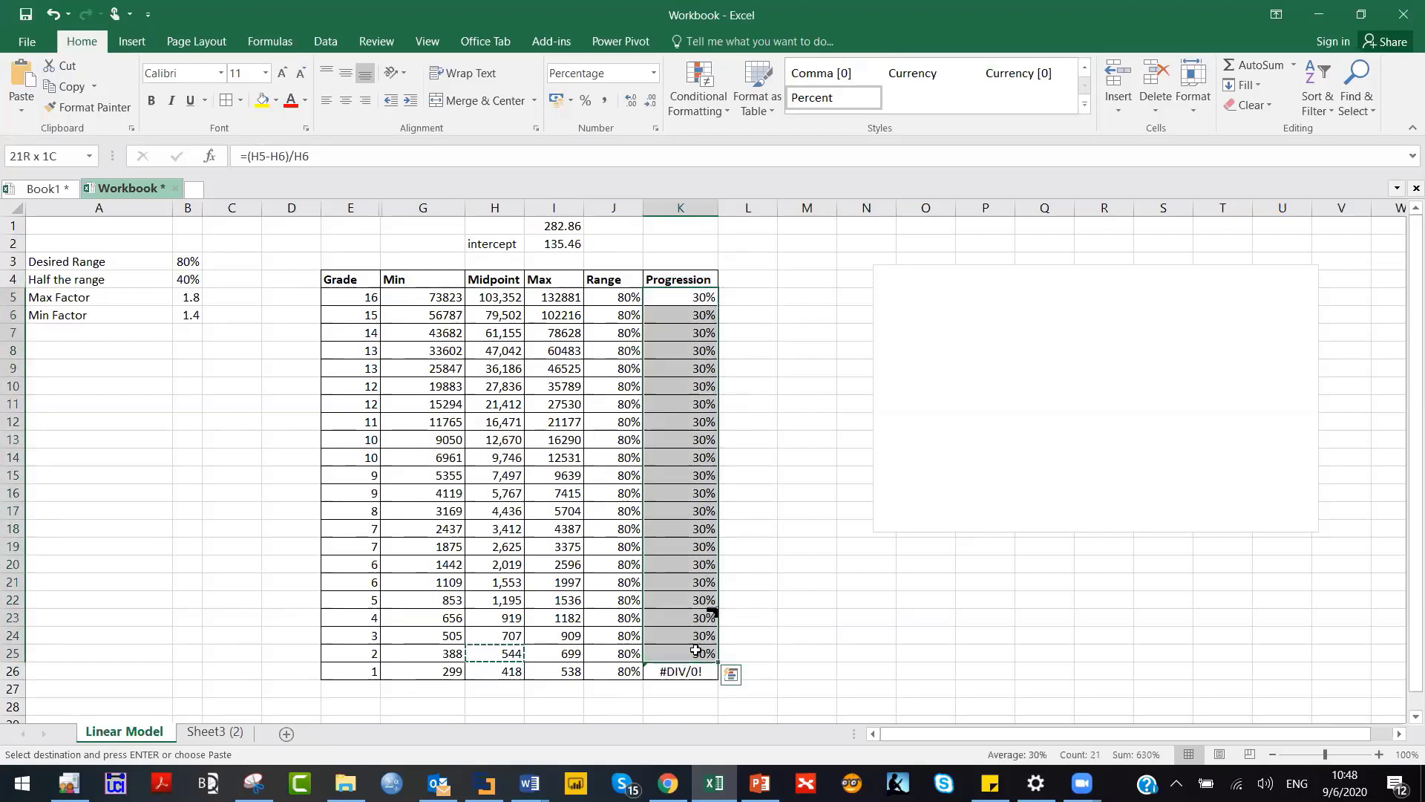
left_click(845, 532)
left_click_drag(336, 279, 687, 666)
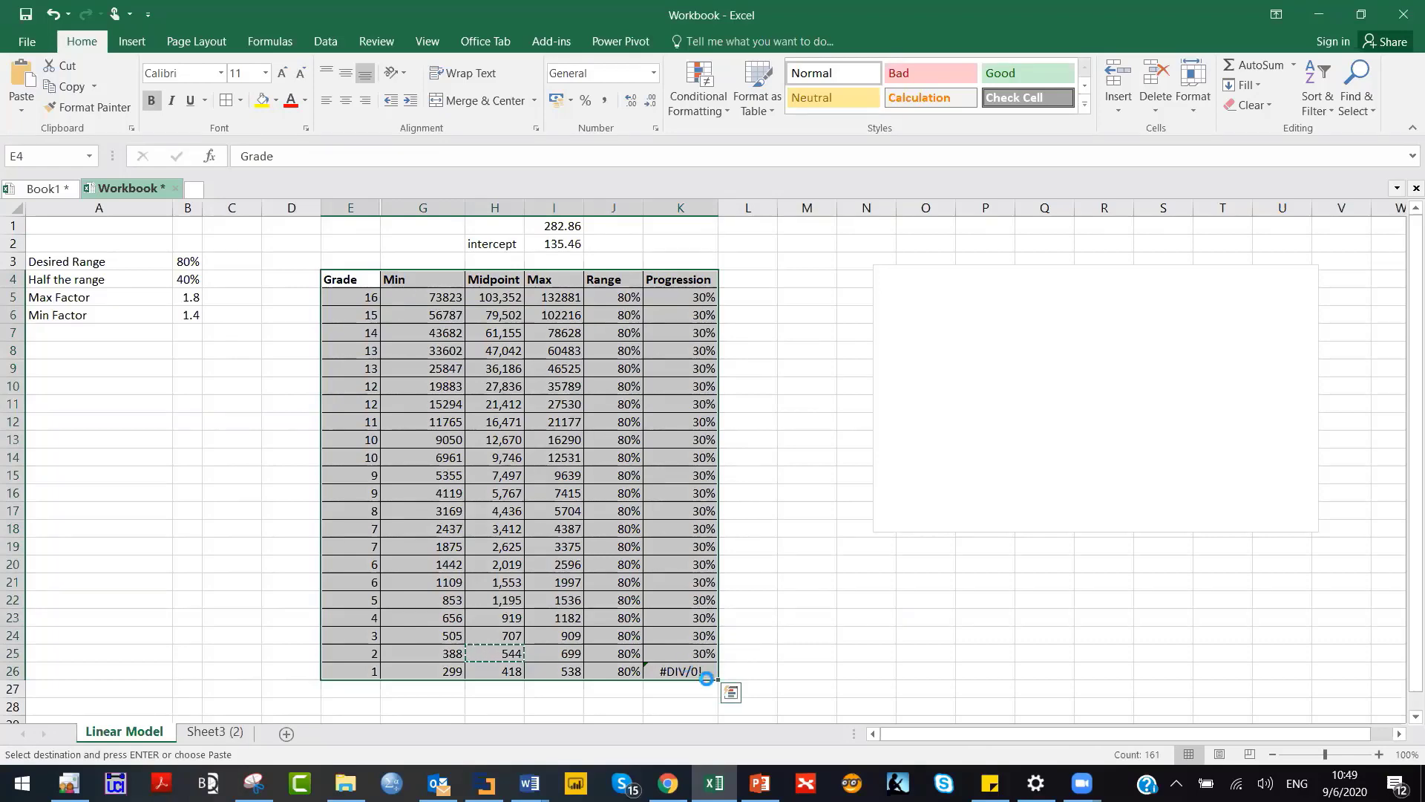
key("ctrl+c")
left_click(530, 783)
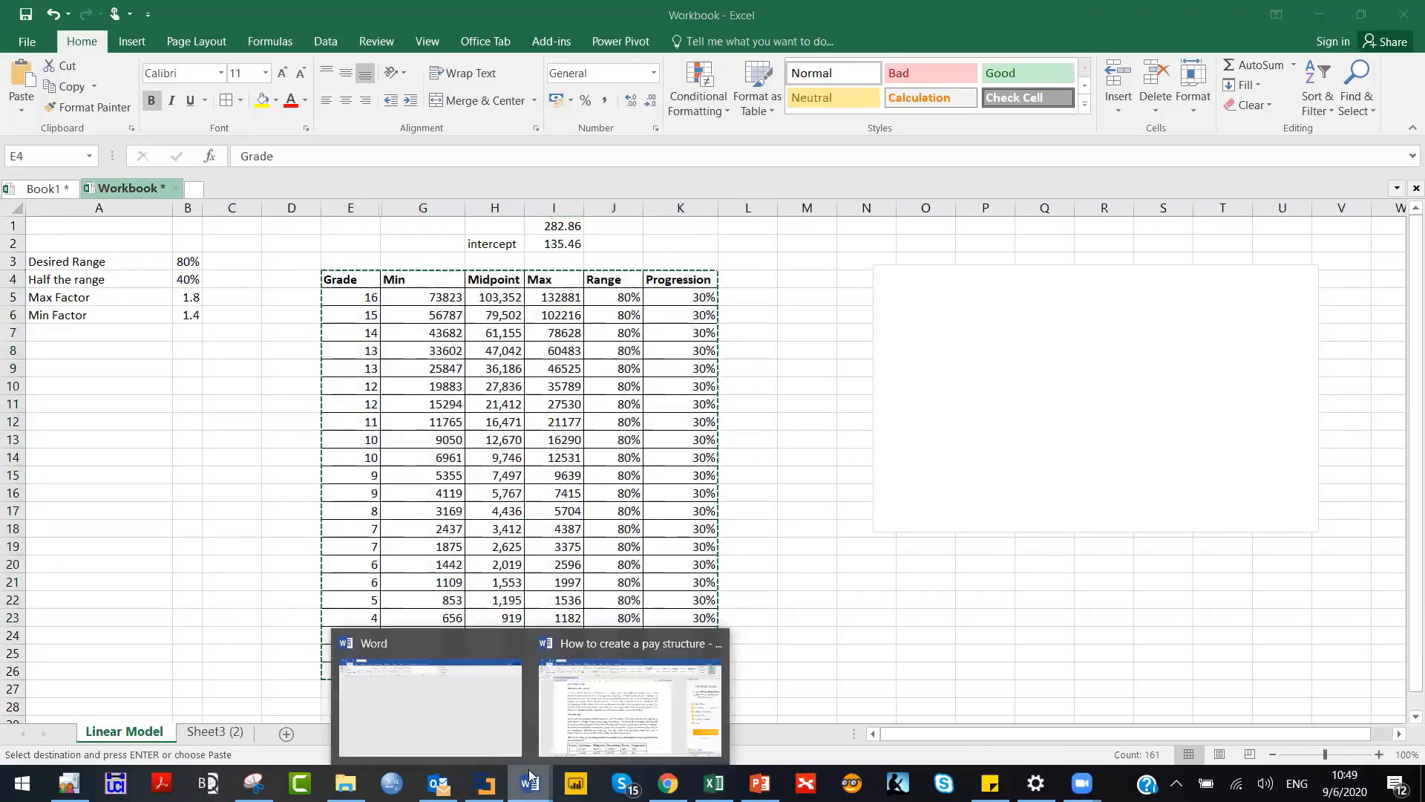
key("Escape")
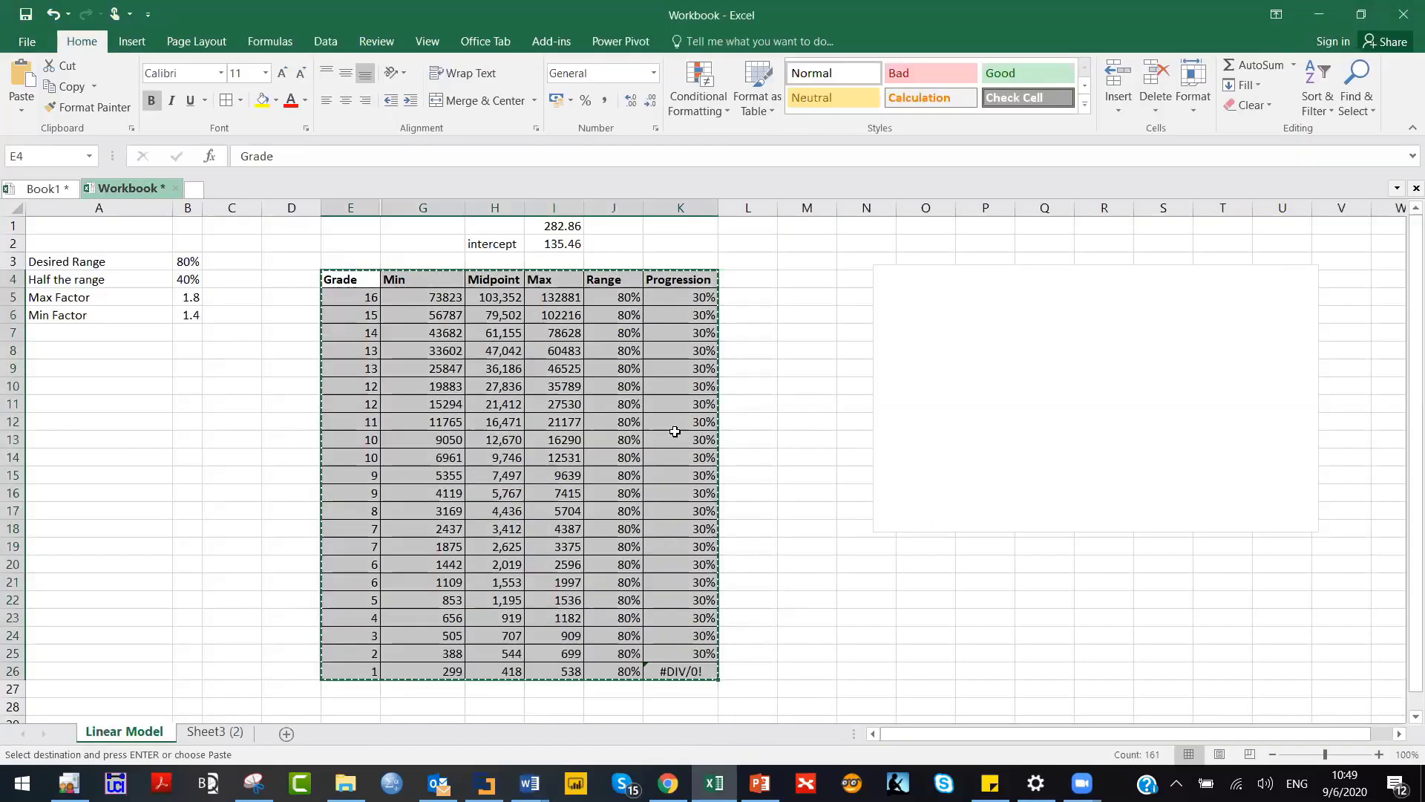
key("Escape")
left_click(832, 486)
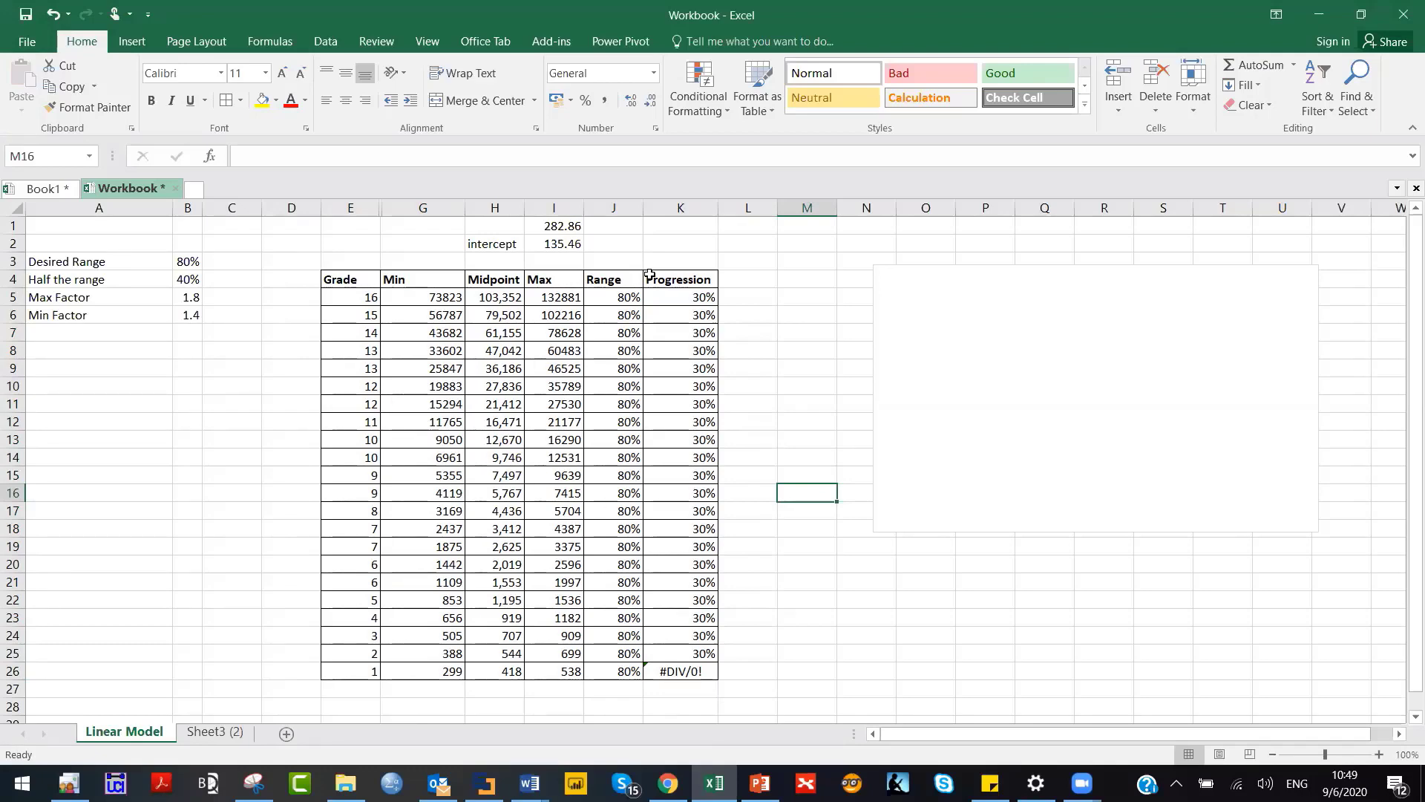
Switch to the Pay Structuring presentation in PowerPoint, start the slide show at the Linear Model slide and page forward to the Construct Grades slide.
key("alt+Tab")
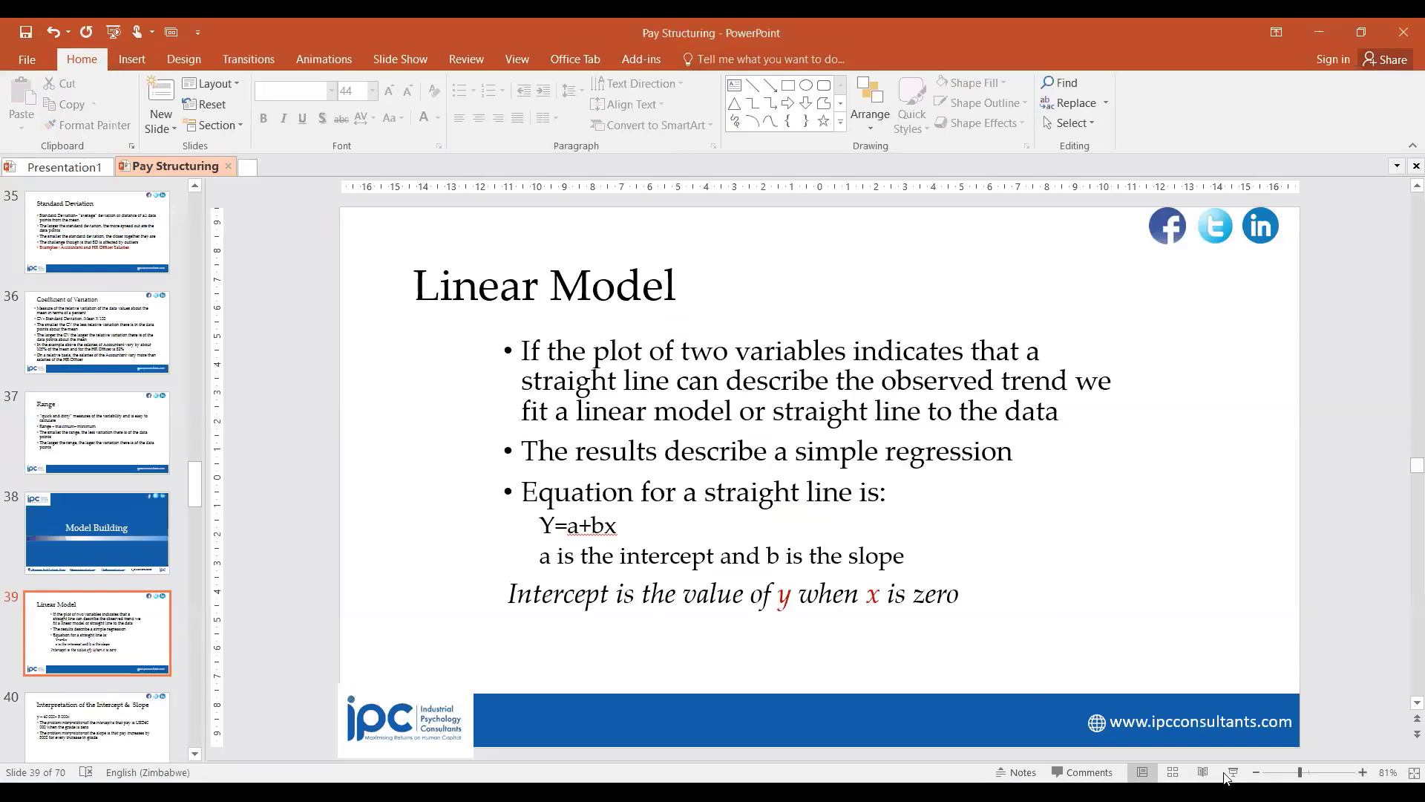
left_click(1231, 772)
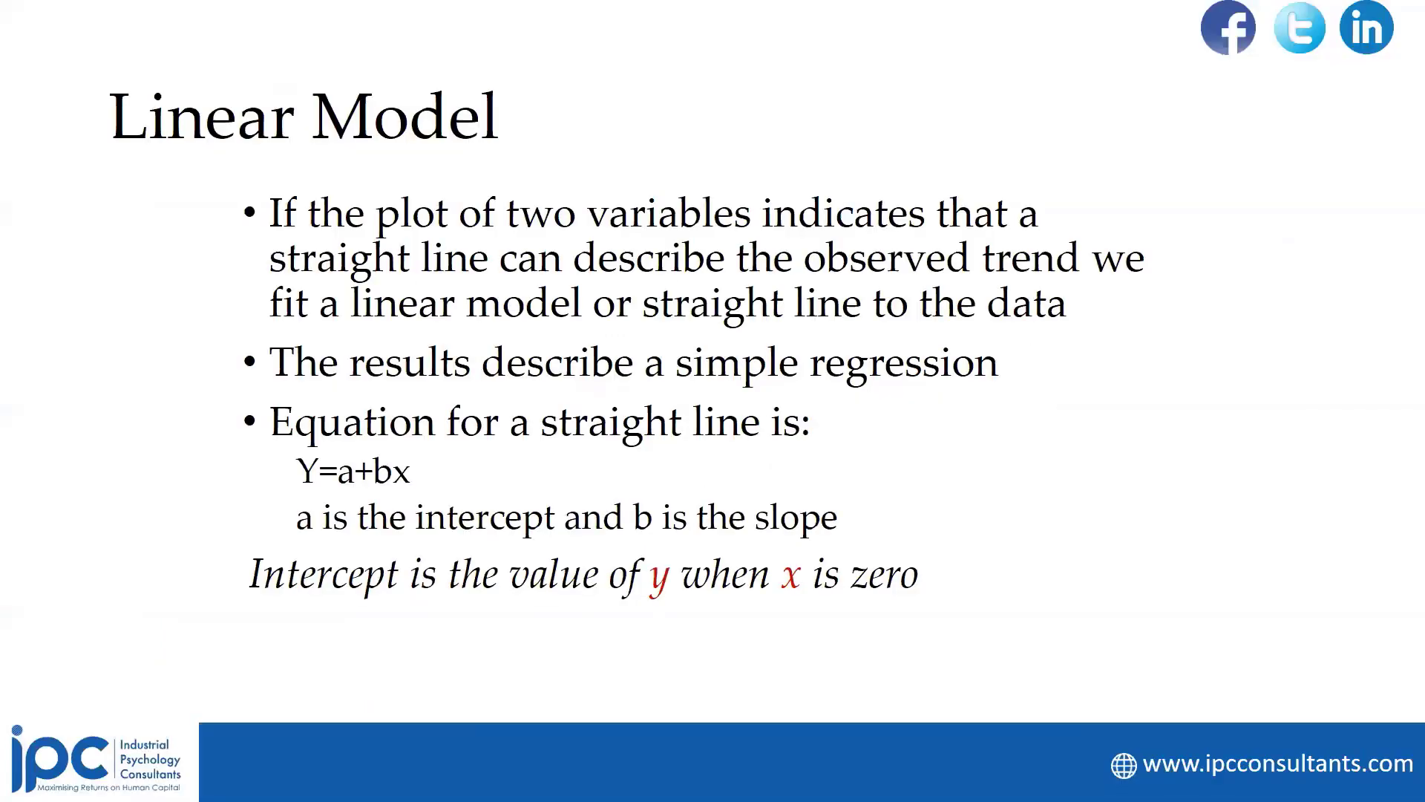
key("Right")
key("Right")
key("Right")
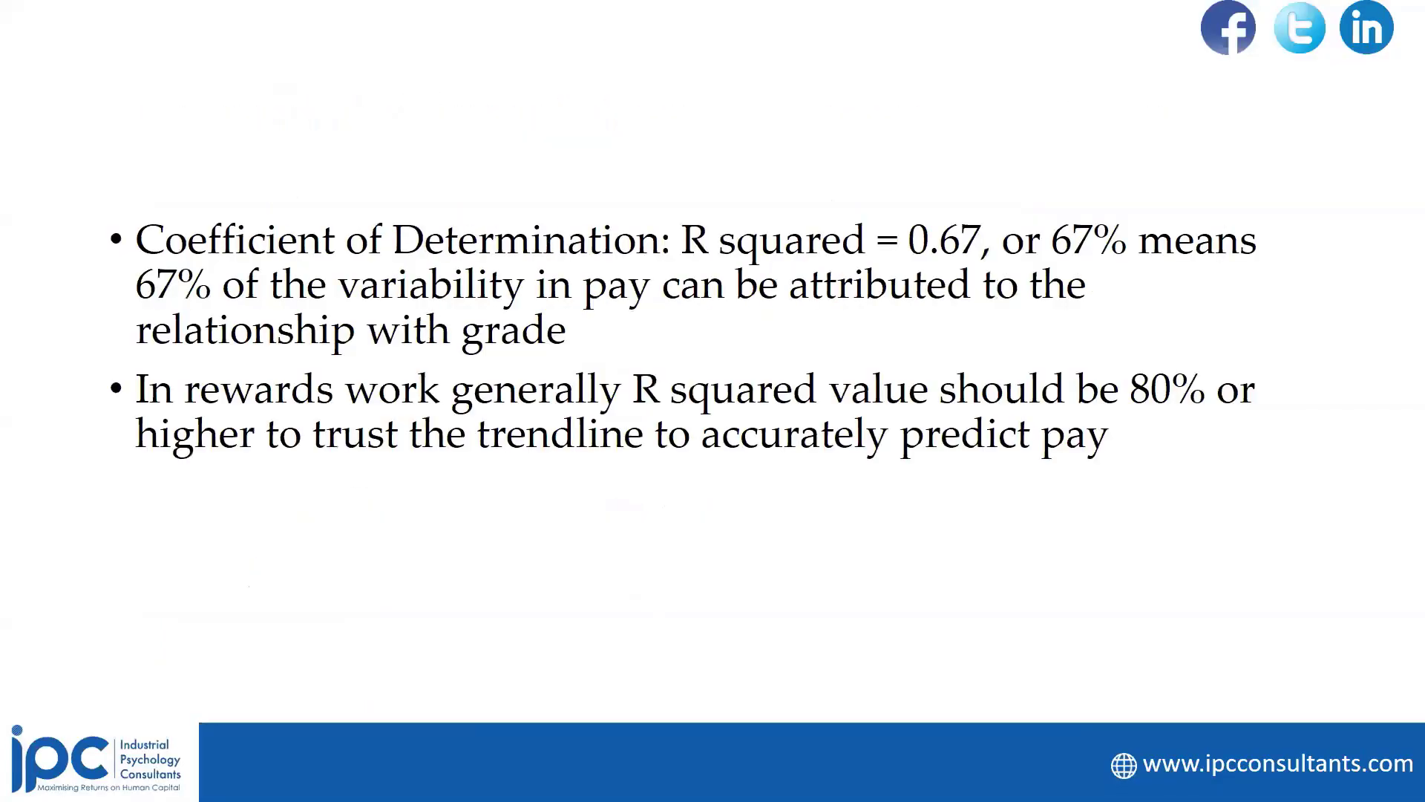
key("Right")
key("Right")
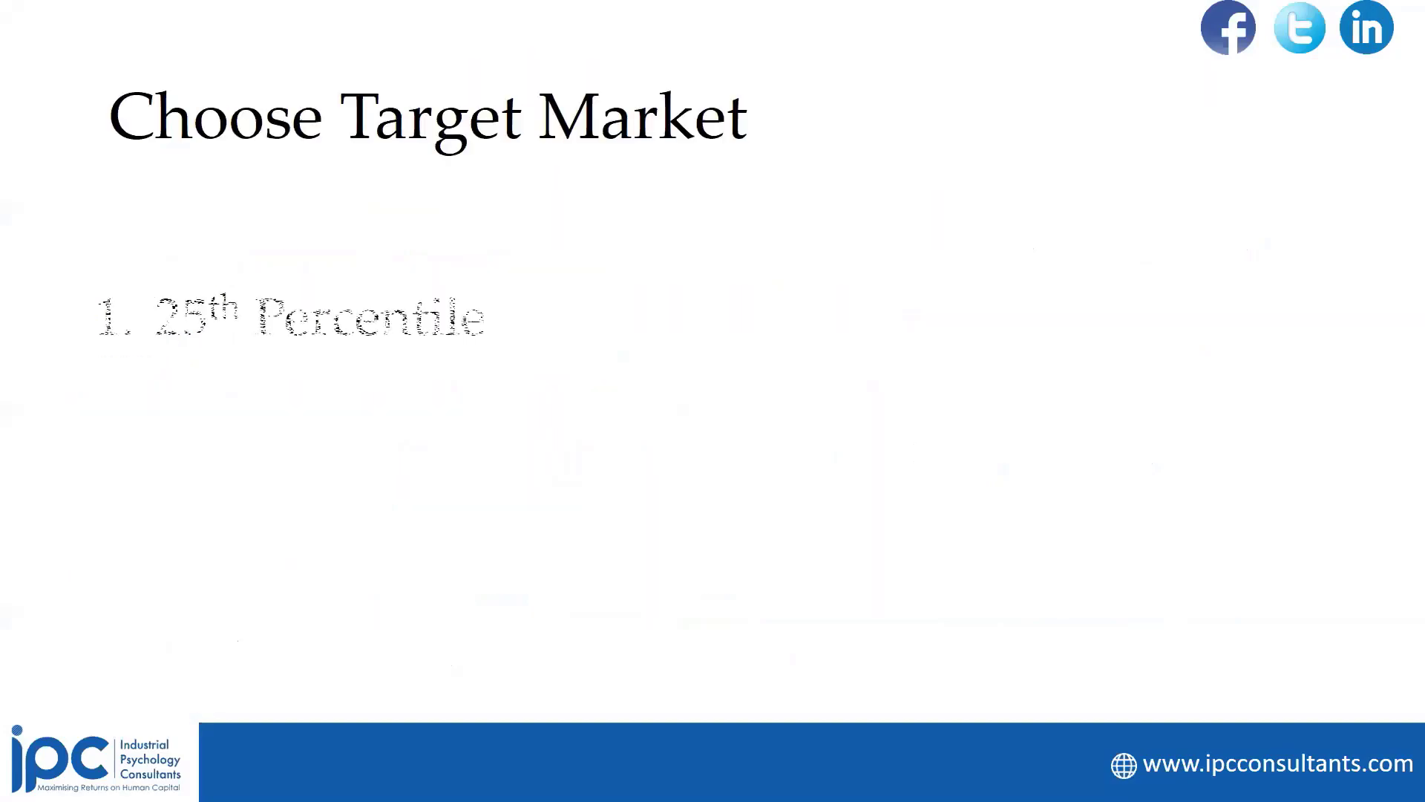
key("Right")
key("Right")
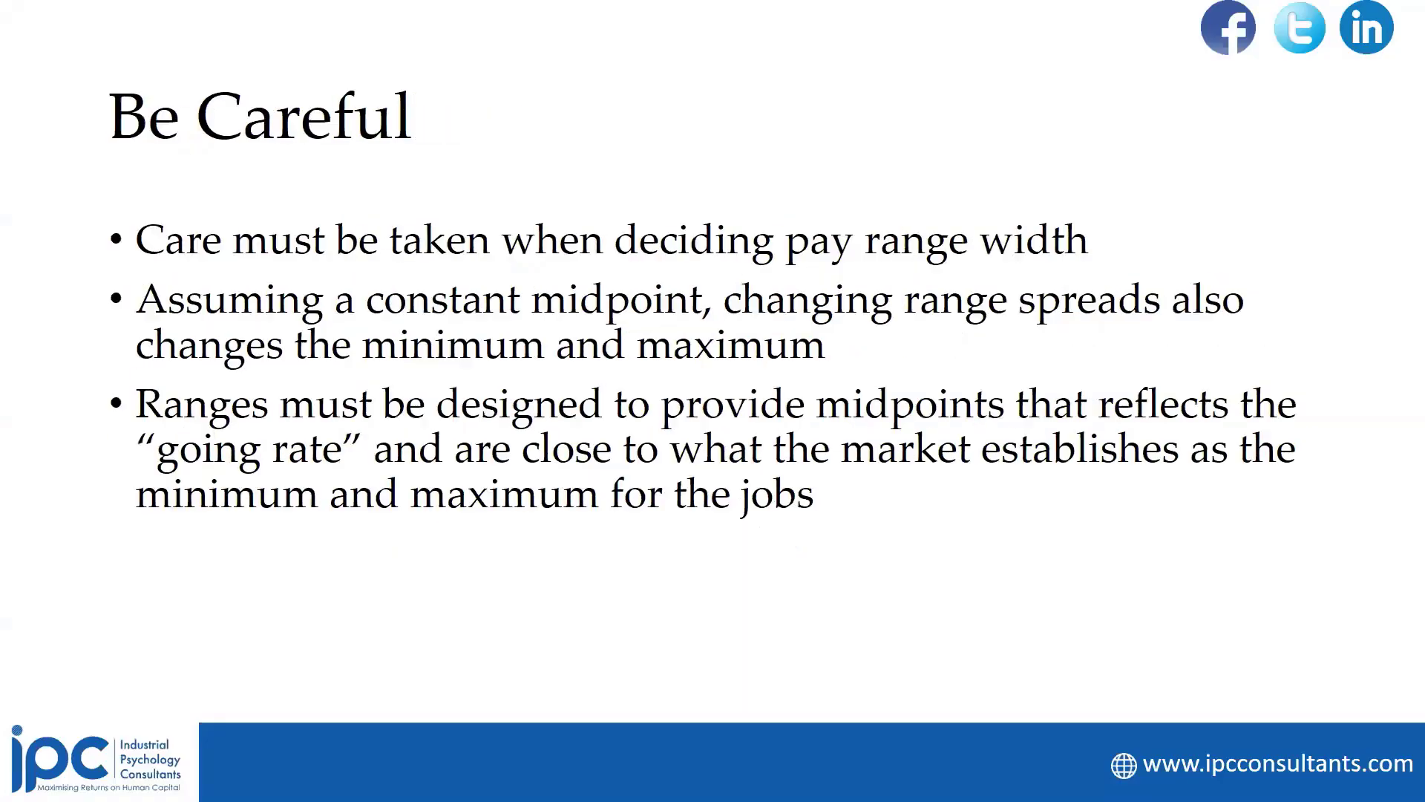
key("Right")
key("Right")
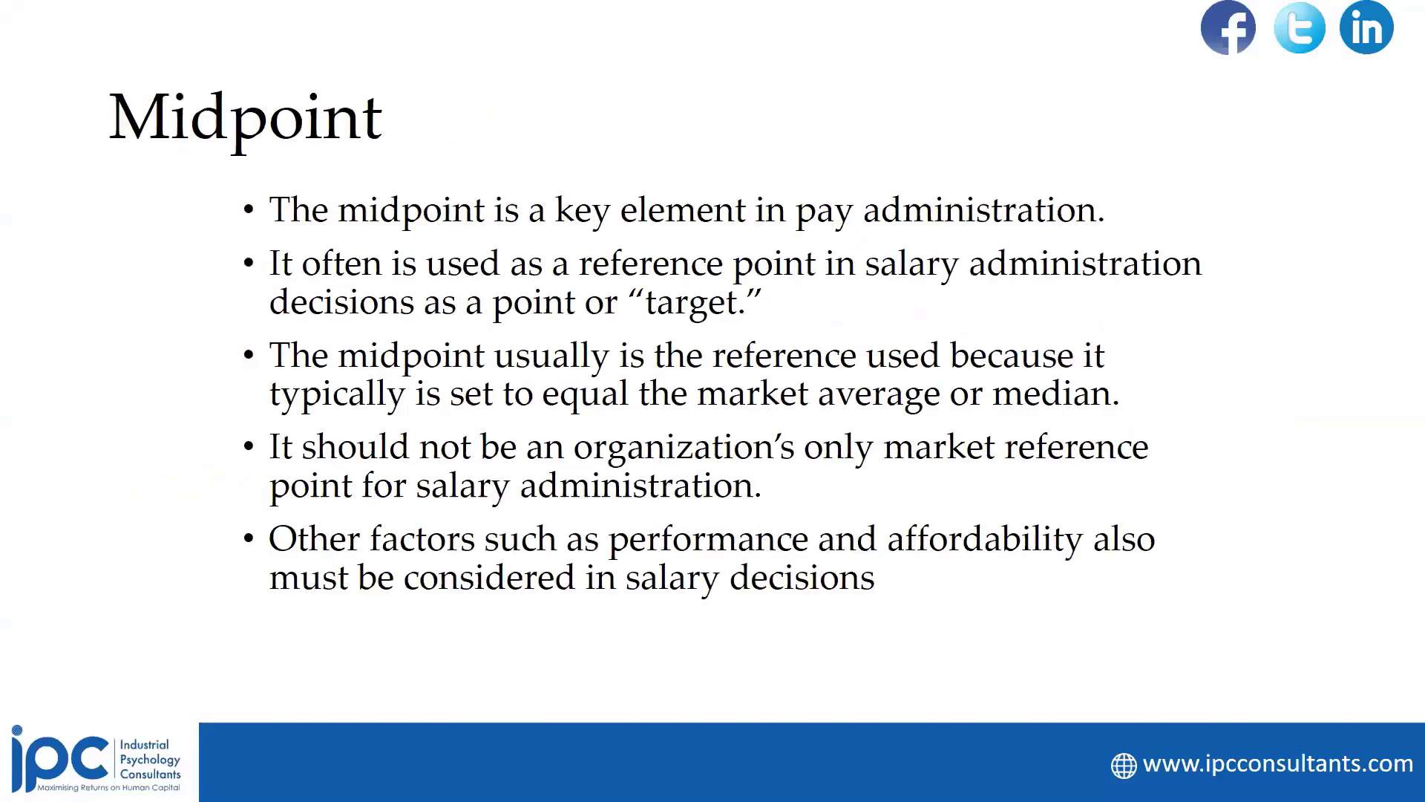
key("Right")
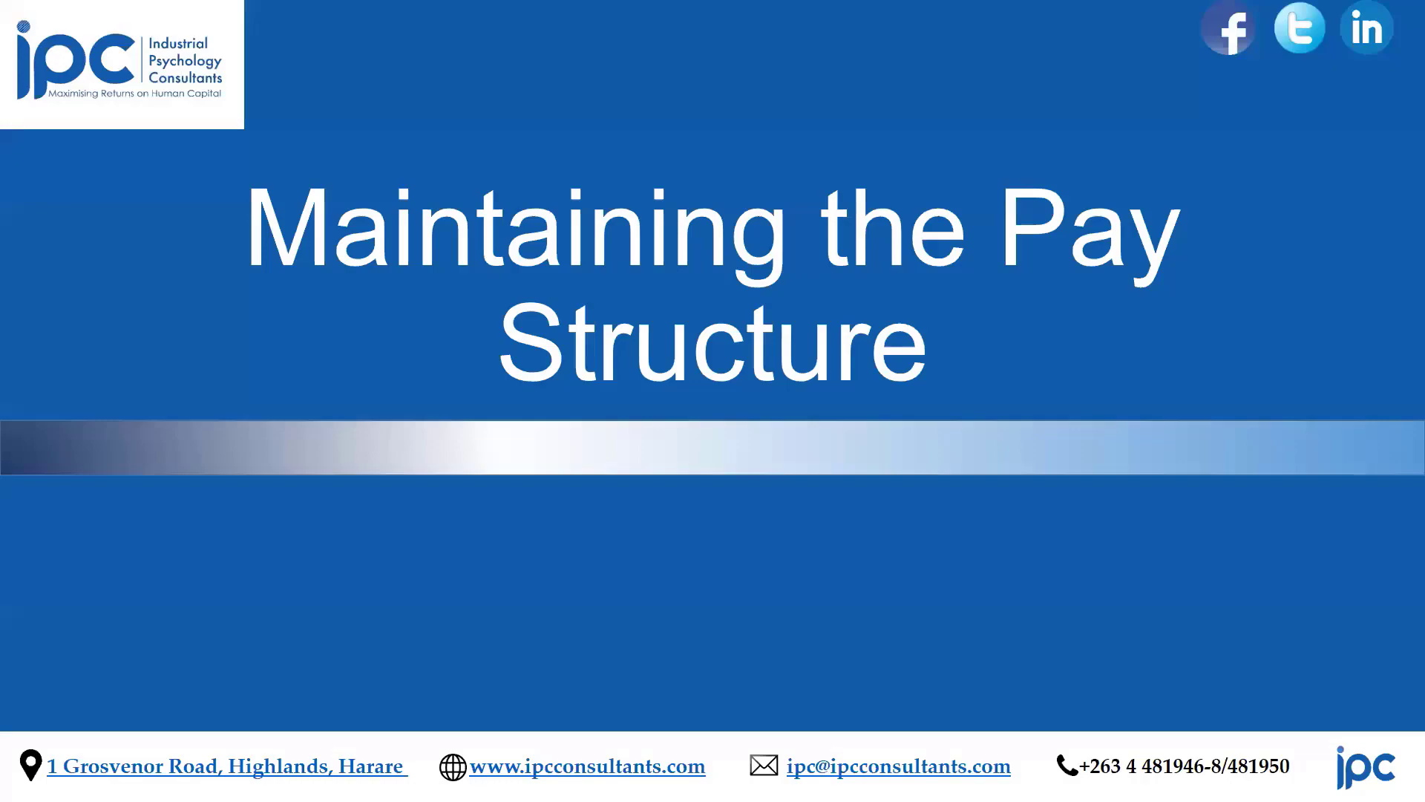
key("Right")
key("Right")
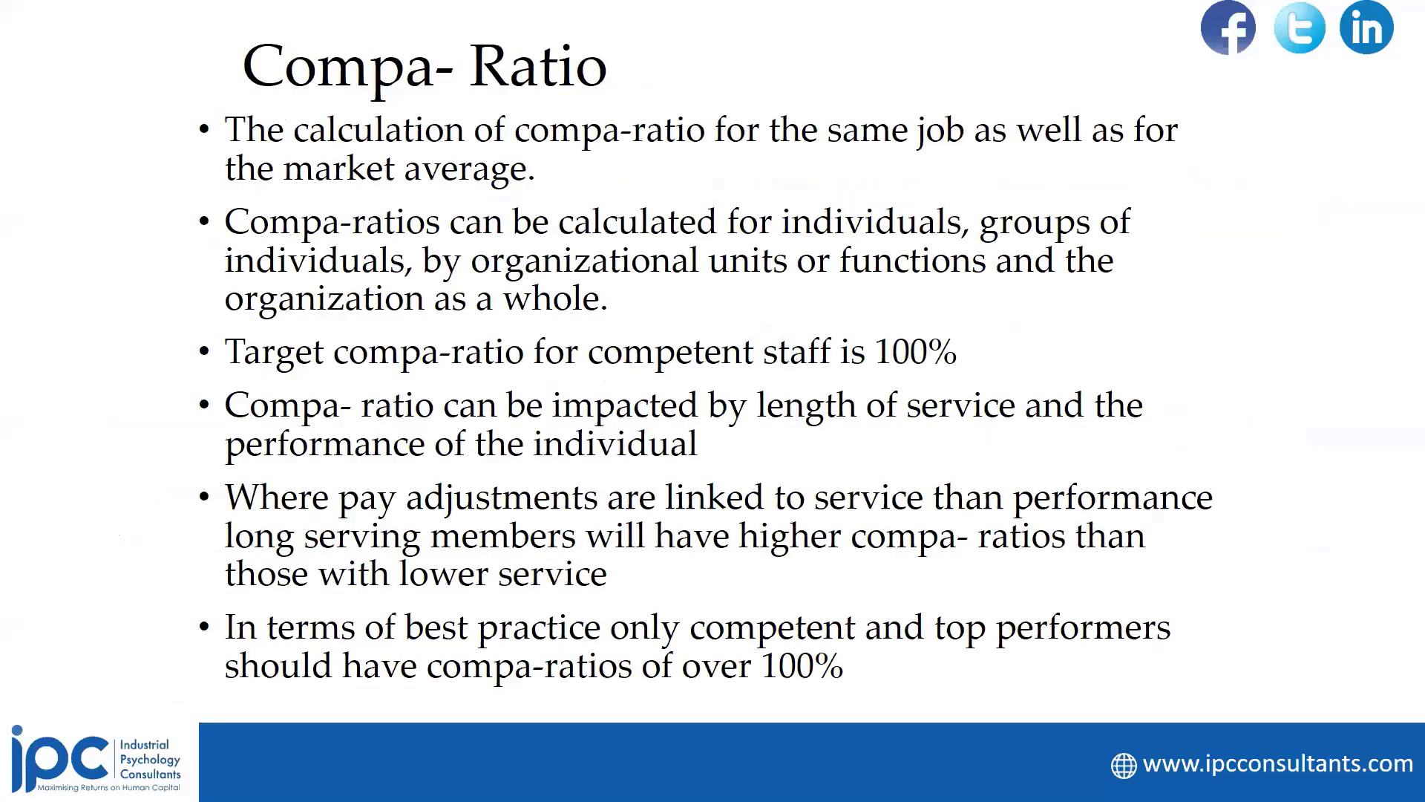
key("Right")
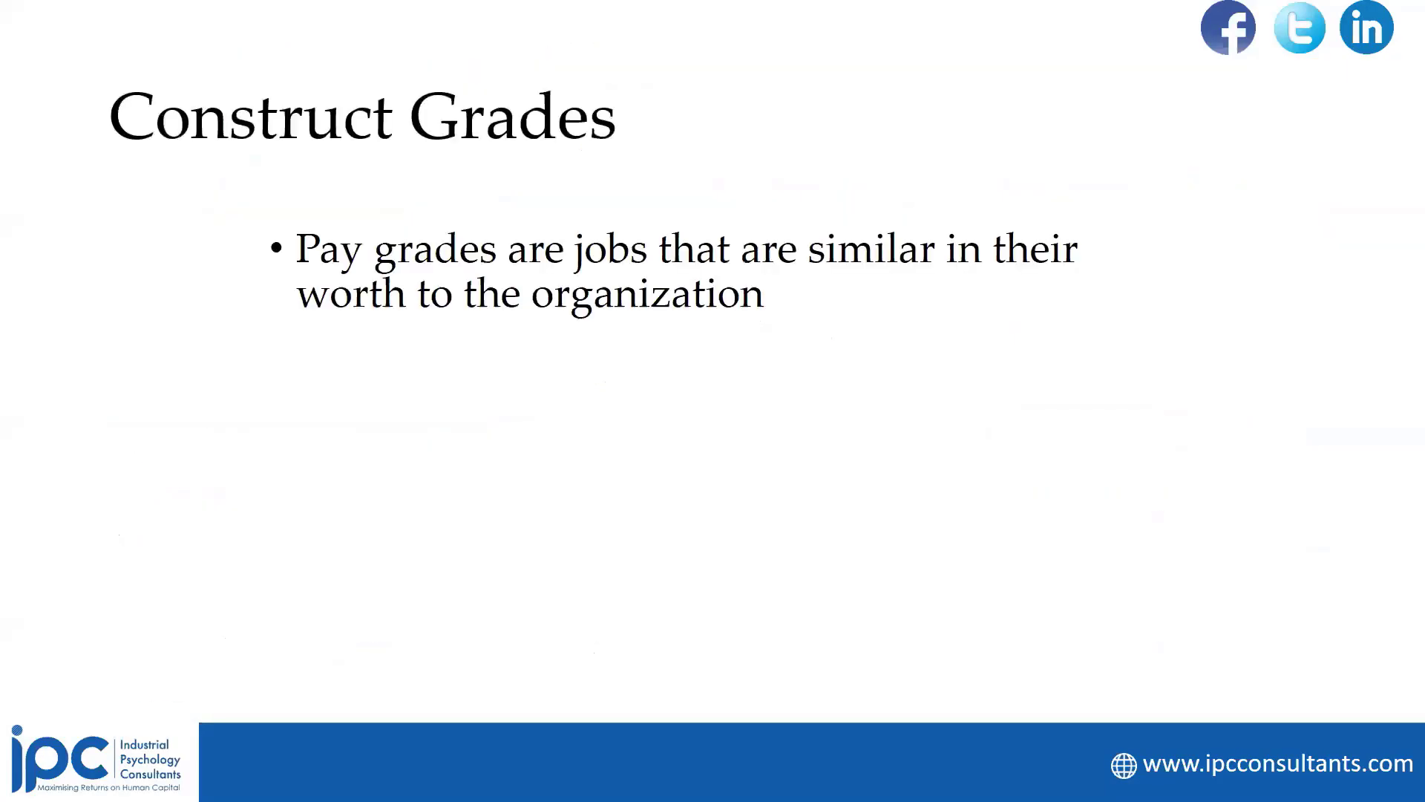
key("Right")
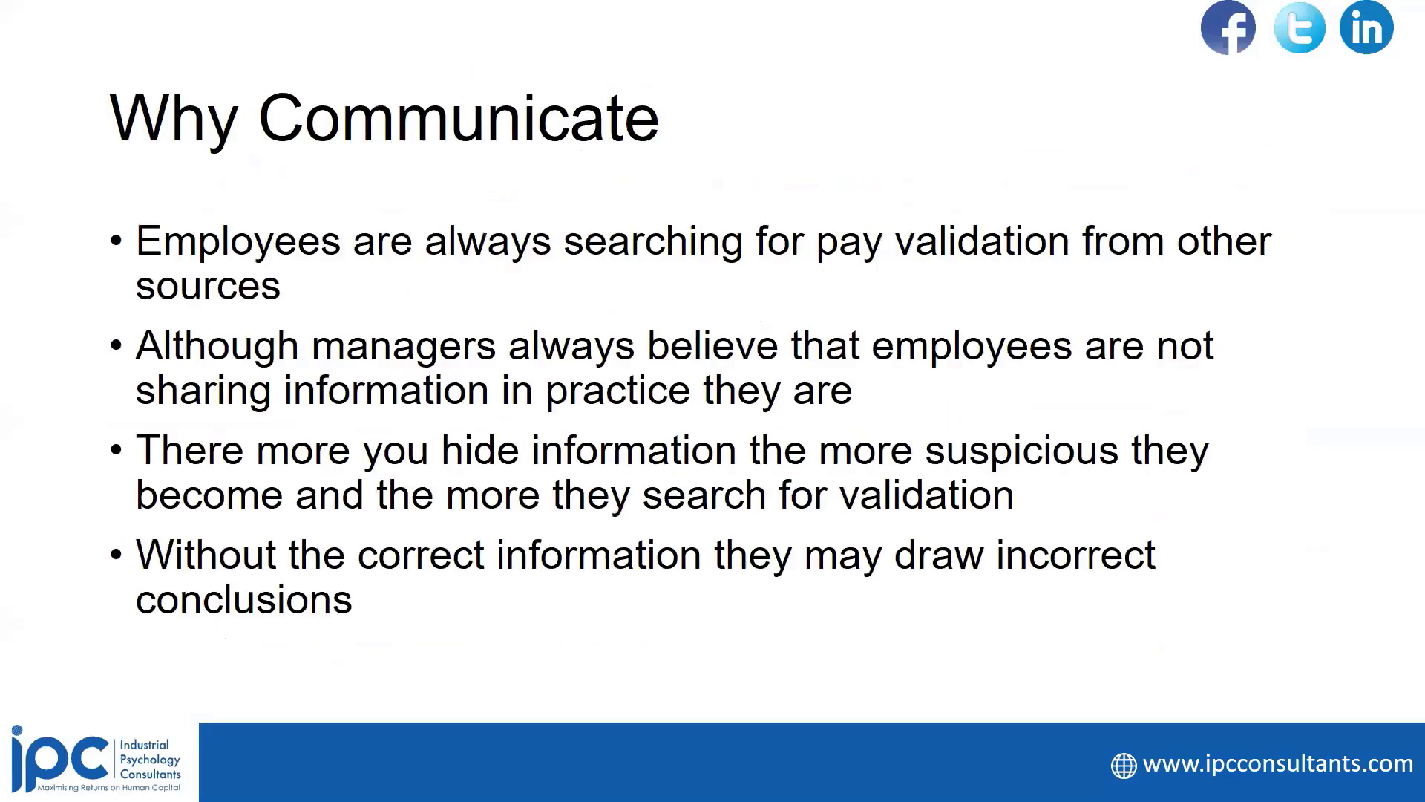
key("Right")
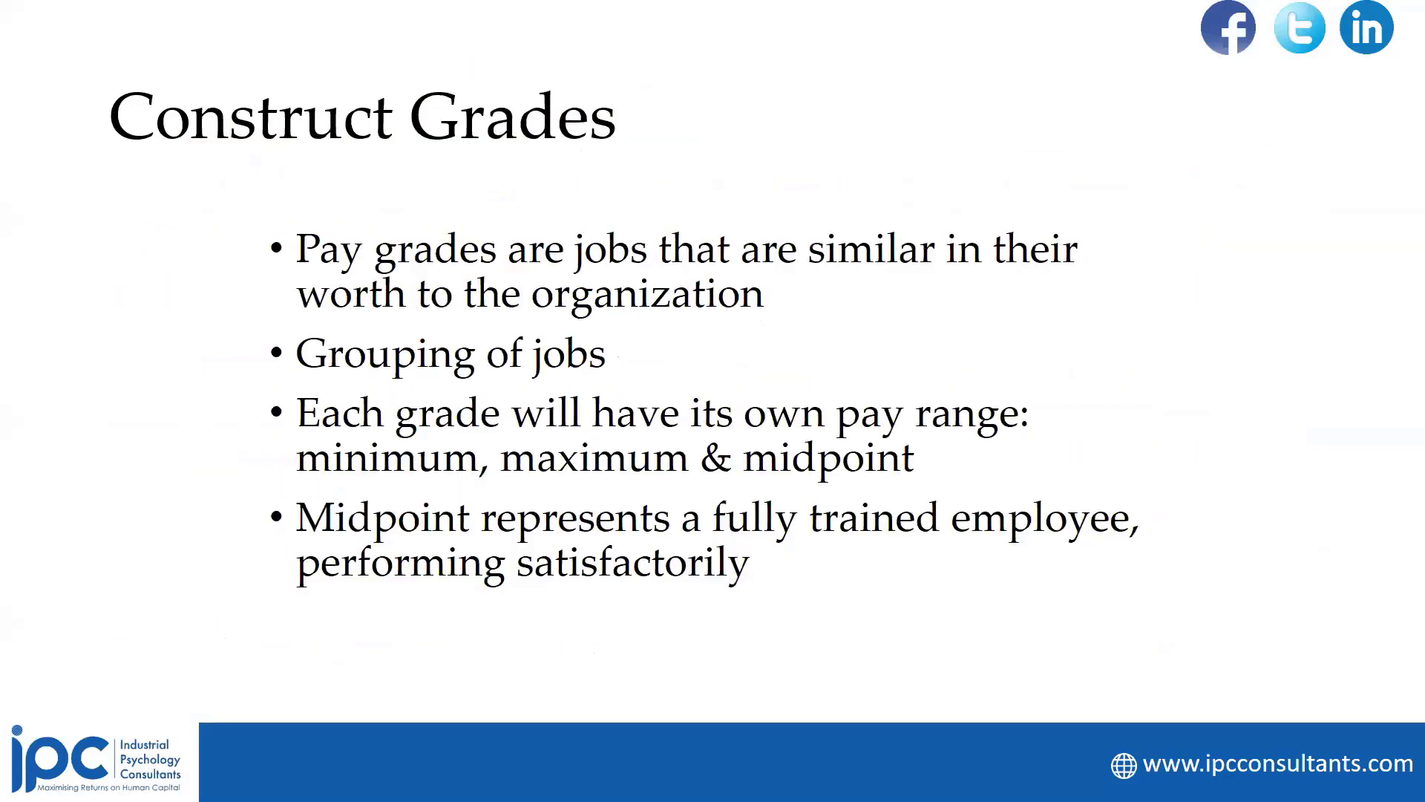